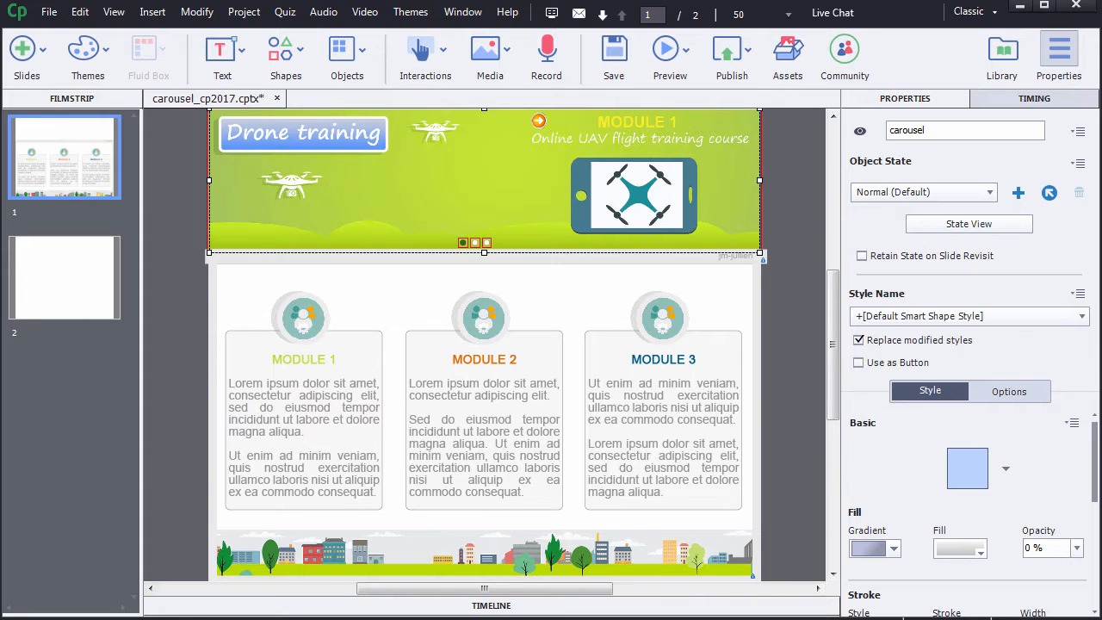
Step: Preview the menu1.jpg banner image in the project library
left_click(1004, 62)
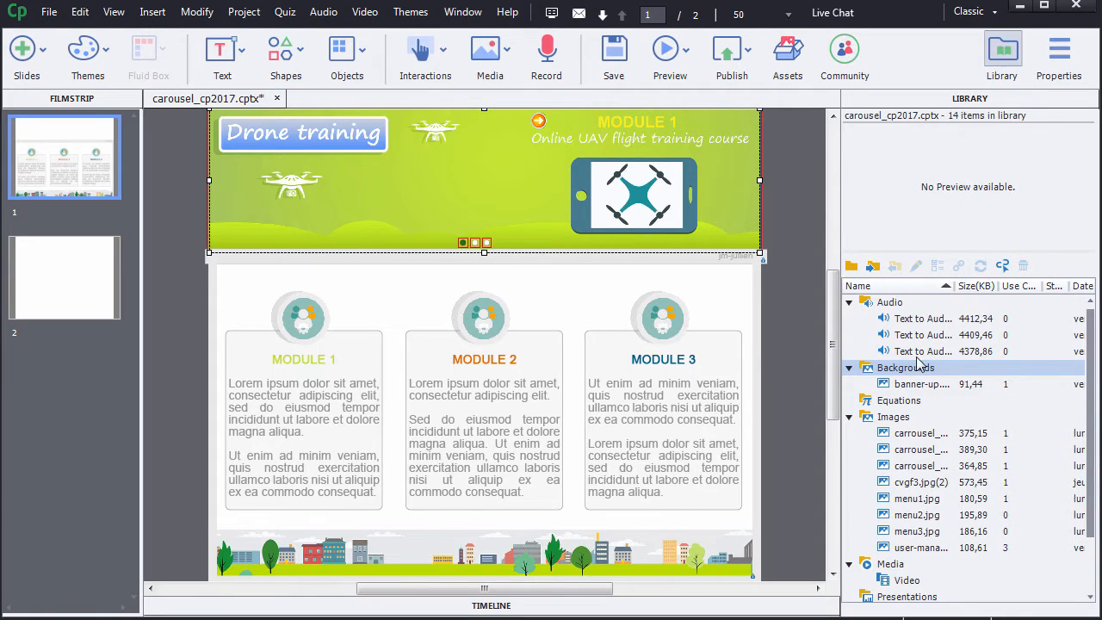
left_click(925, 498)
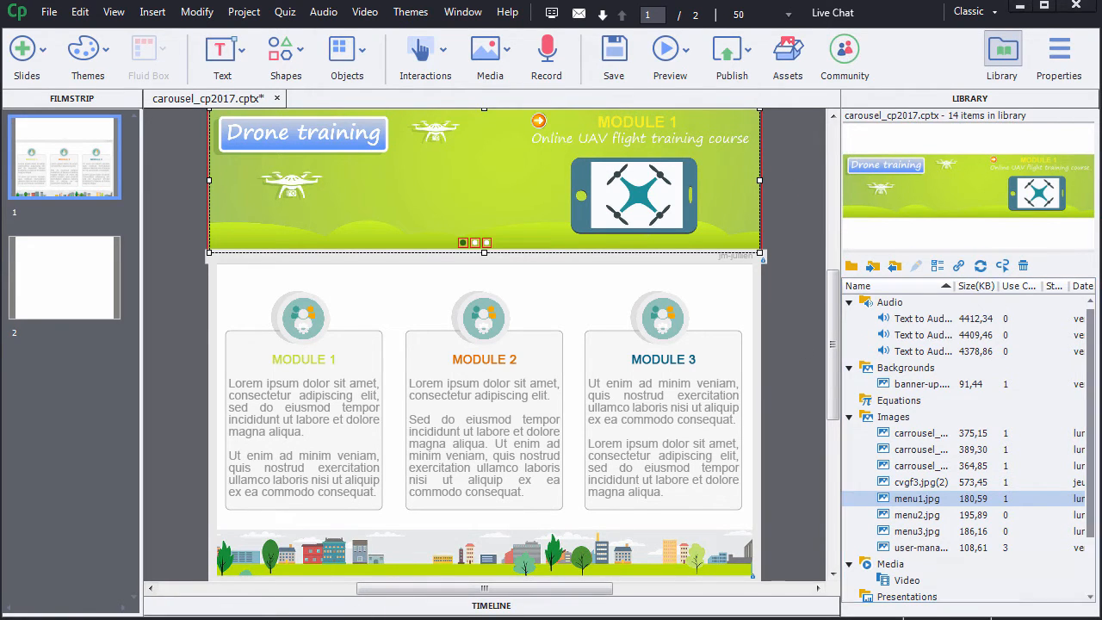
Step: Switch to Photoshop and minimize the menu2.jpg and menu3.jpg images, keeping menu1.jpg open
mouse_move(87, 617)
left_click(2, 582)
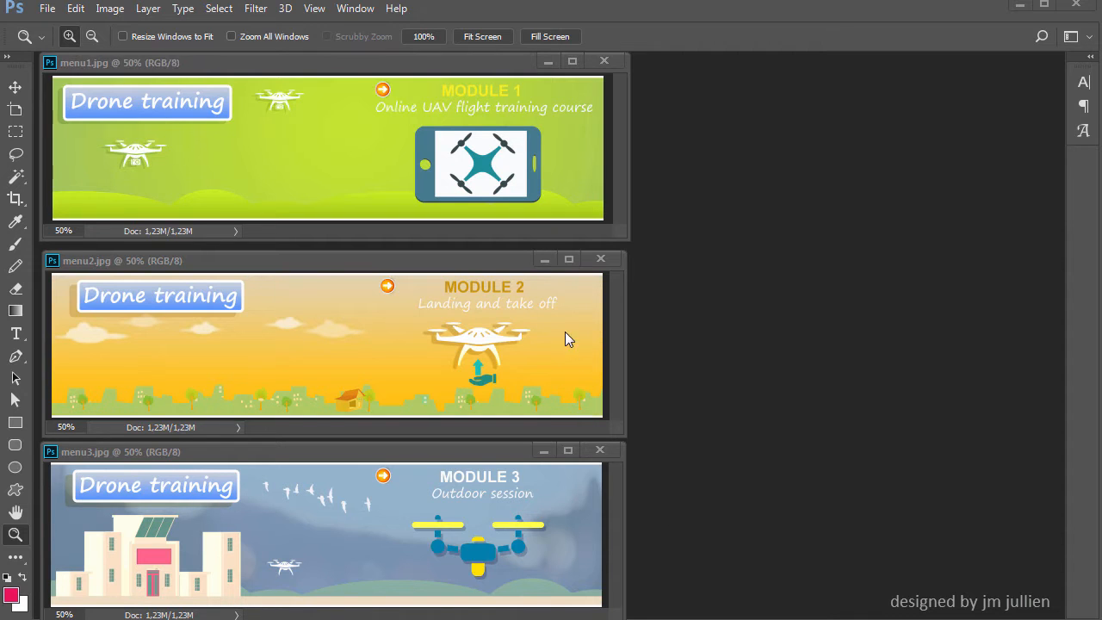
left_click(545, 263)
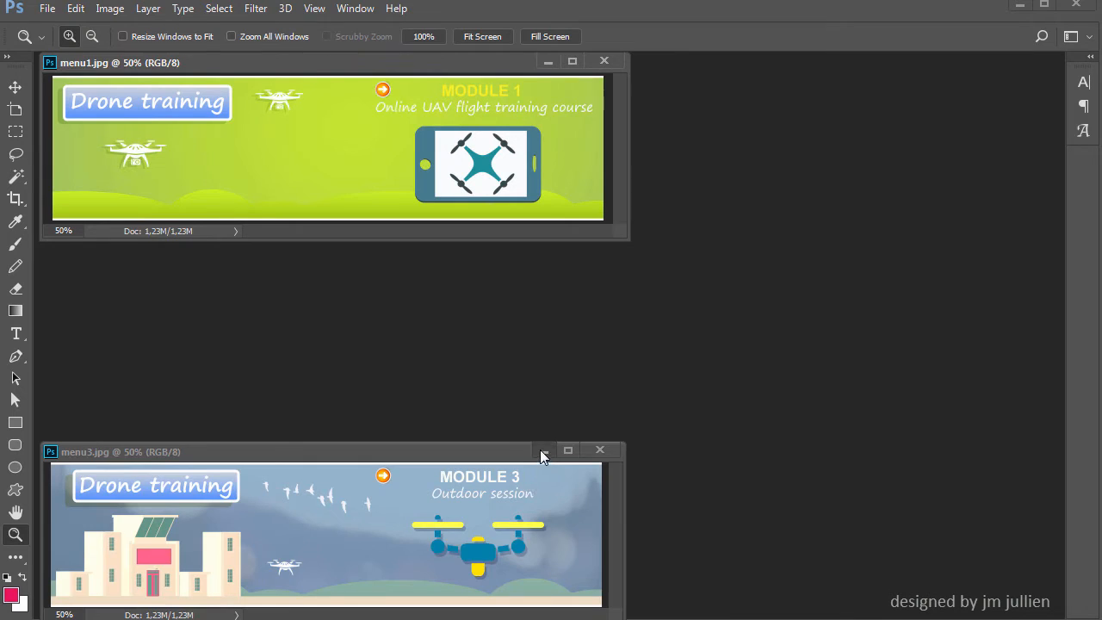
left_click(542, 450)
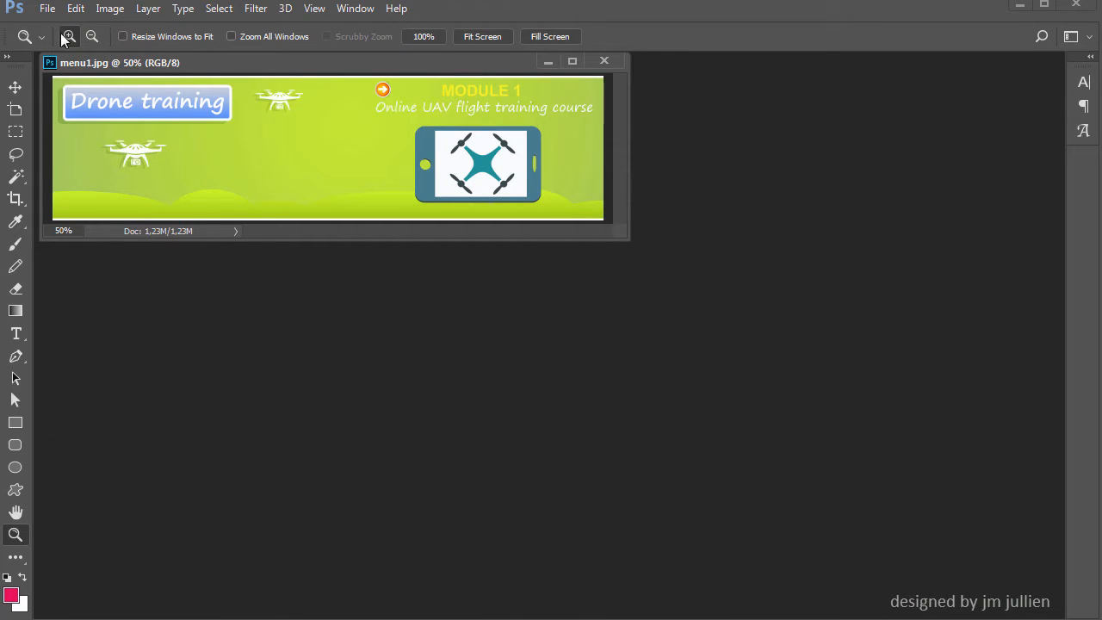
Step: Open the recent files carrousel_part1.jpg, carrousel_part2.jpg and carrousel_part3.jpg
left_click(46, 8)
mouse_move(86, 108)
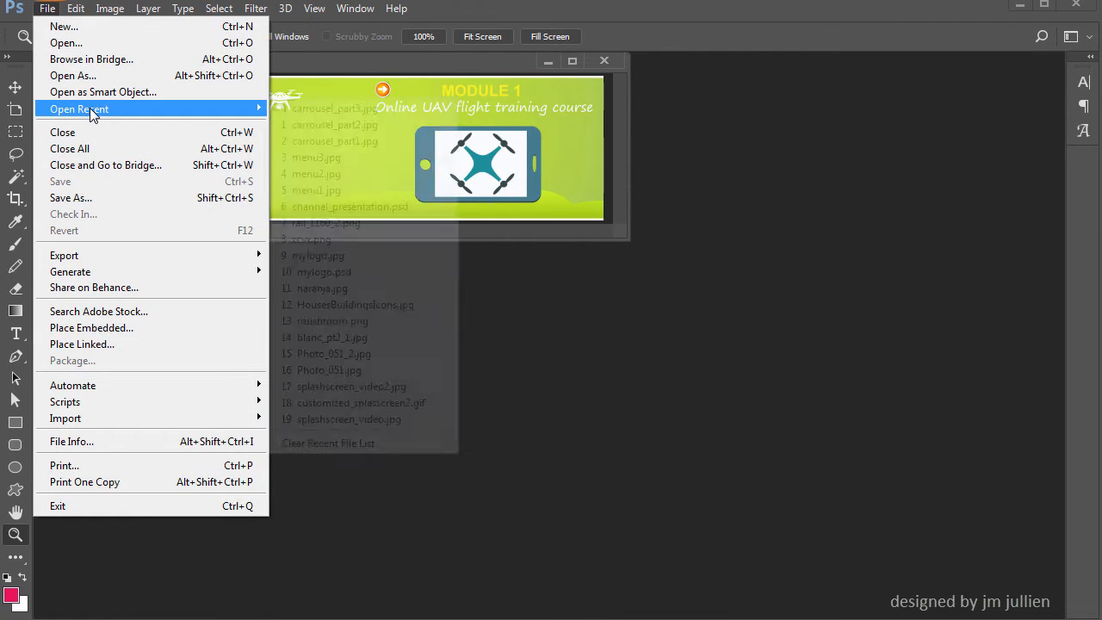
left_click(318, 142)
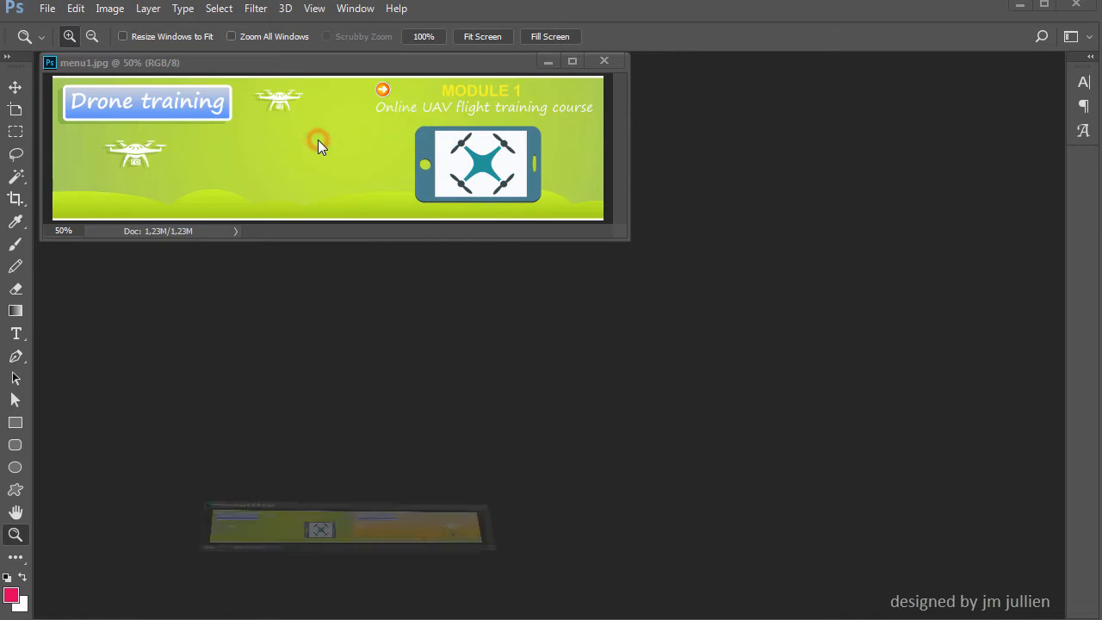
left_click(46, 8)
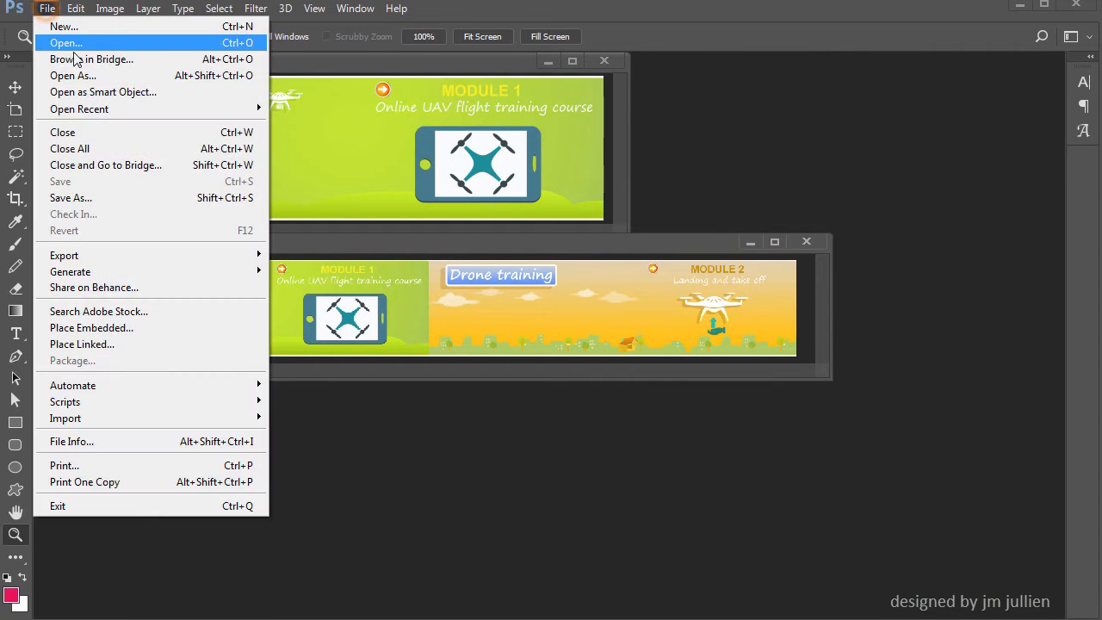
mouse_move(102, 110)
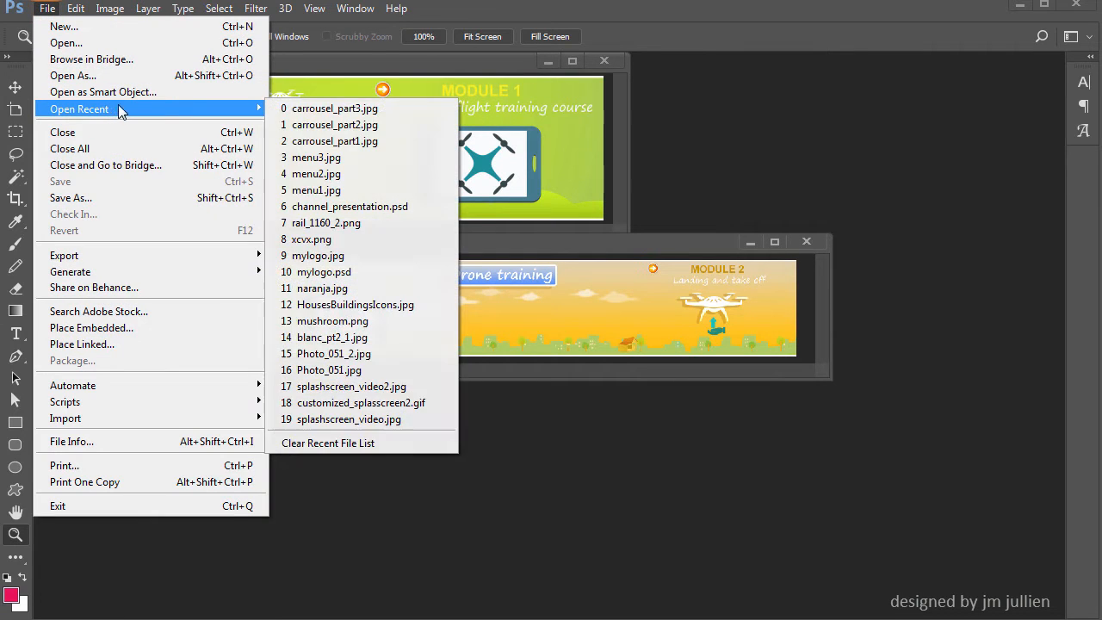
left_click(306, 124)
left_click(49, 11)
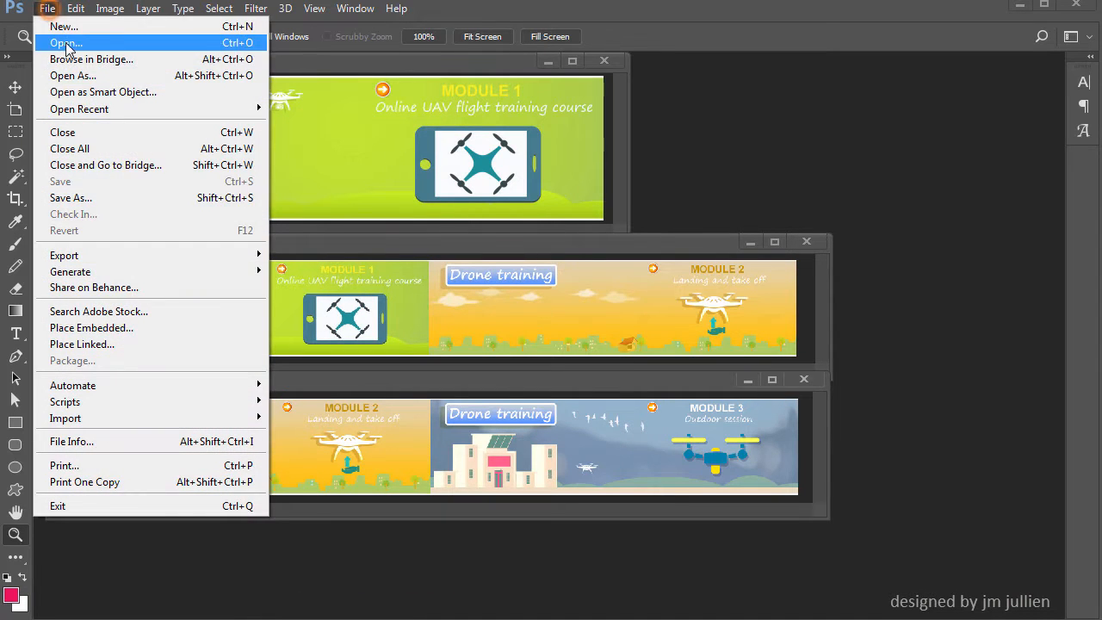
mouse_move(121, 111)
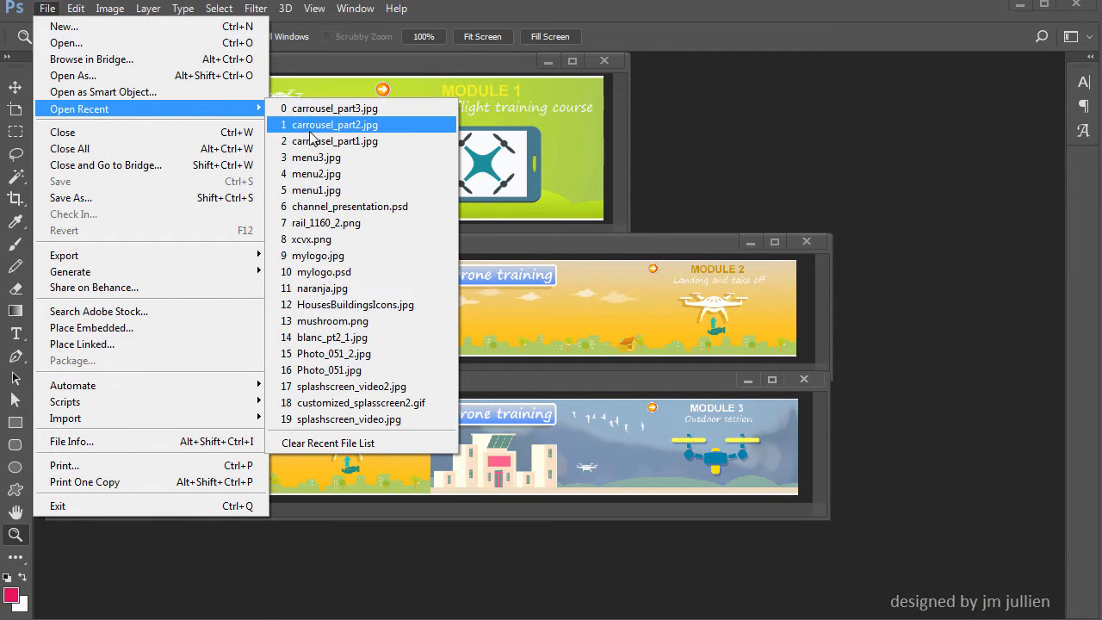
left_click(325, 108)
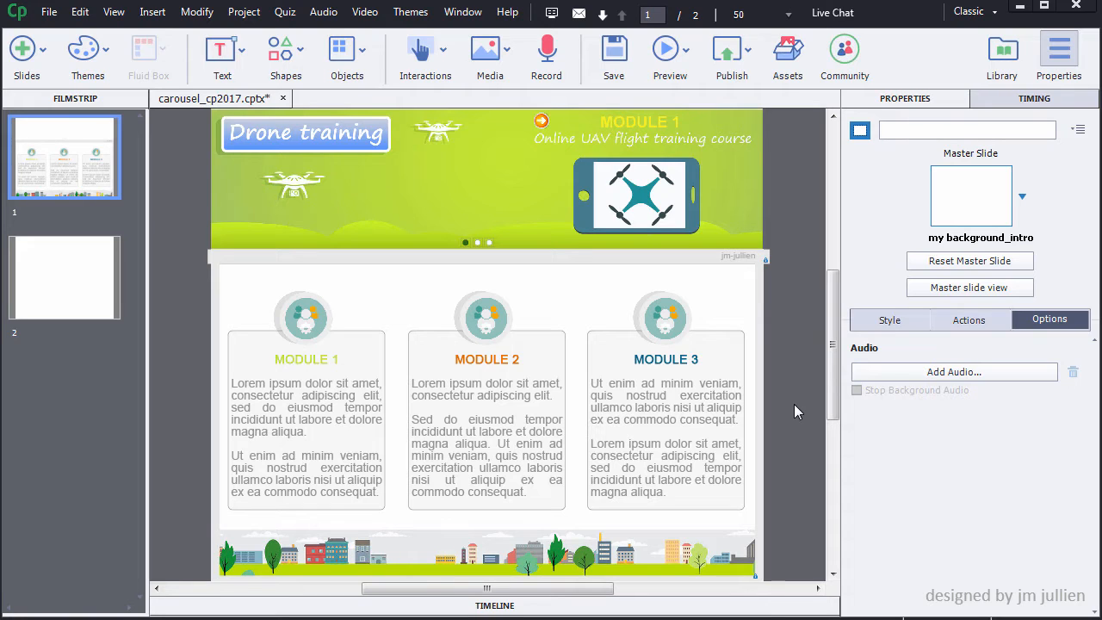
Step: On slide 2 of the Captivate project, draw a rectangle smart shape about 1036 by 286 px across the upper area
left_click(50, 287)
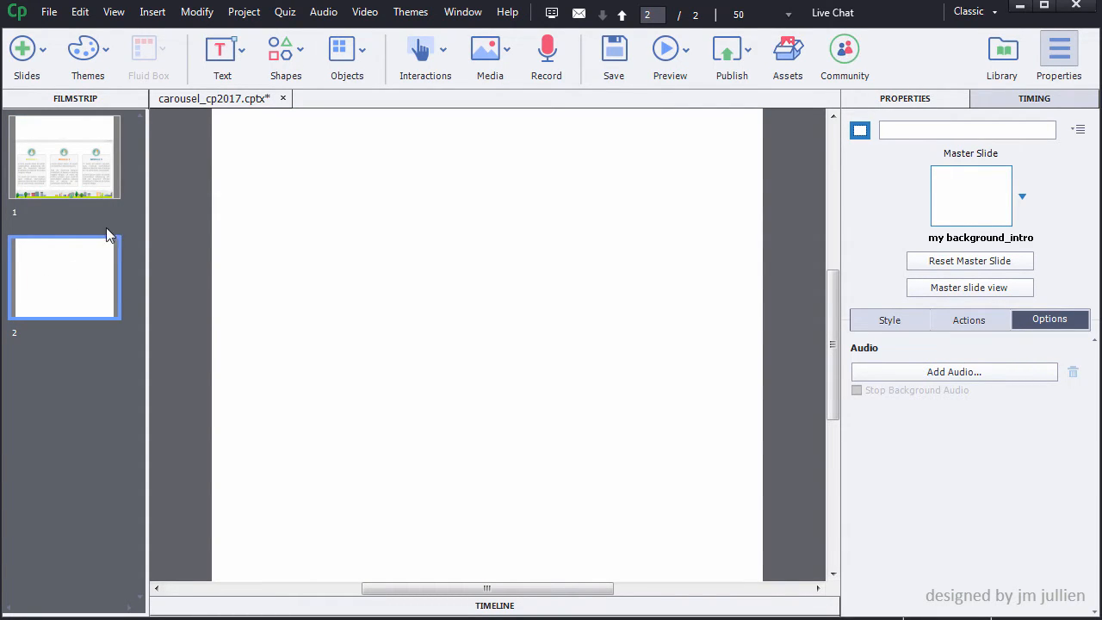
left_click(277, 51)
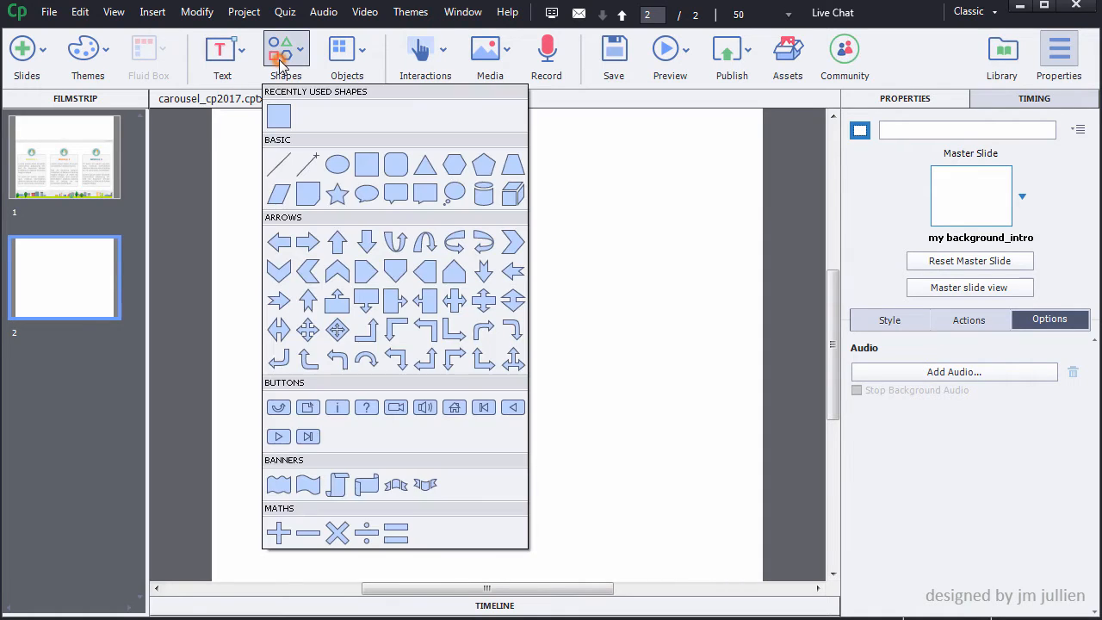
left_click(278, 116)
left_click_drag(246, 187, 692, 311)
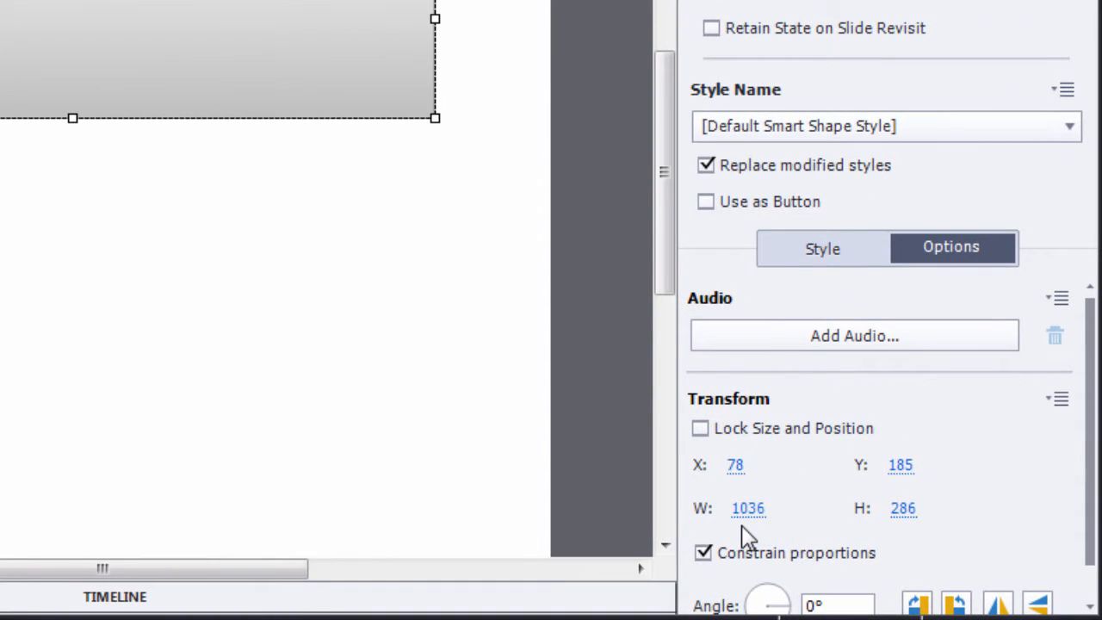
Step: Turn off proportion constraint for the rectangle and set its width to 1280 and its height to 336
left_click(704, 553)
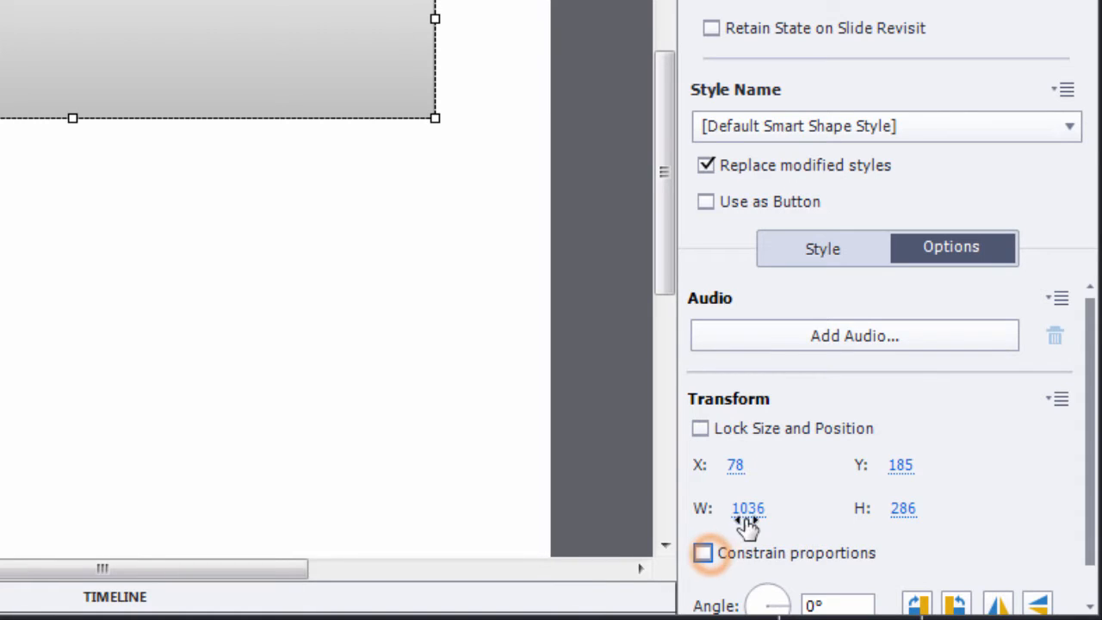
left_click(751, 509)
type("1")
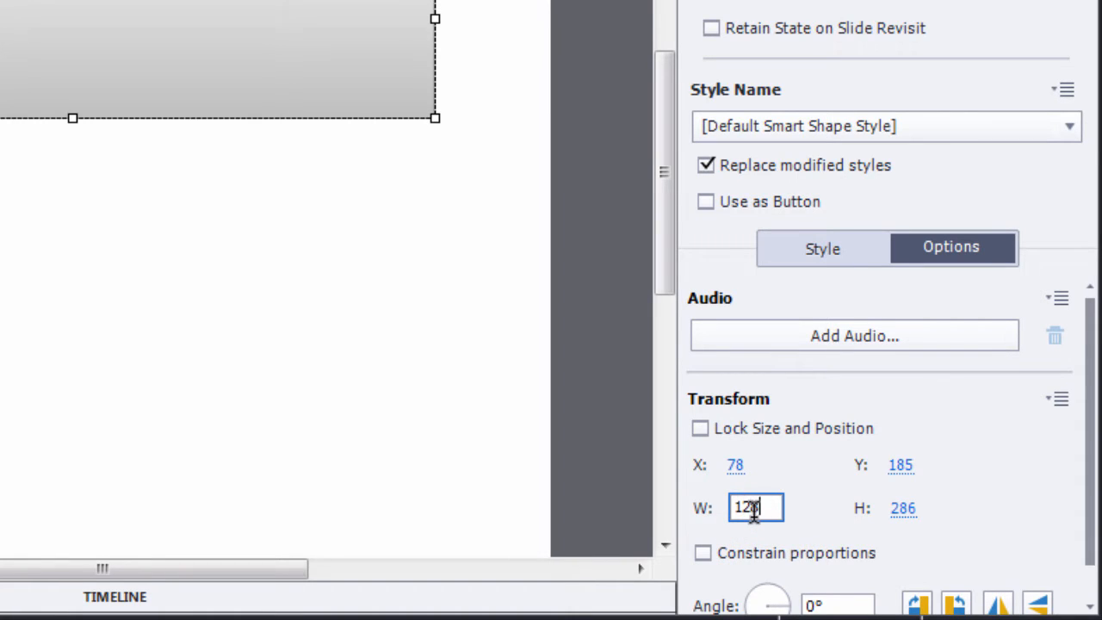
type("280")
left_click(904, 508)
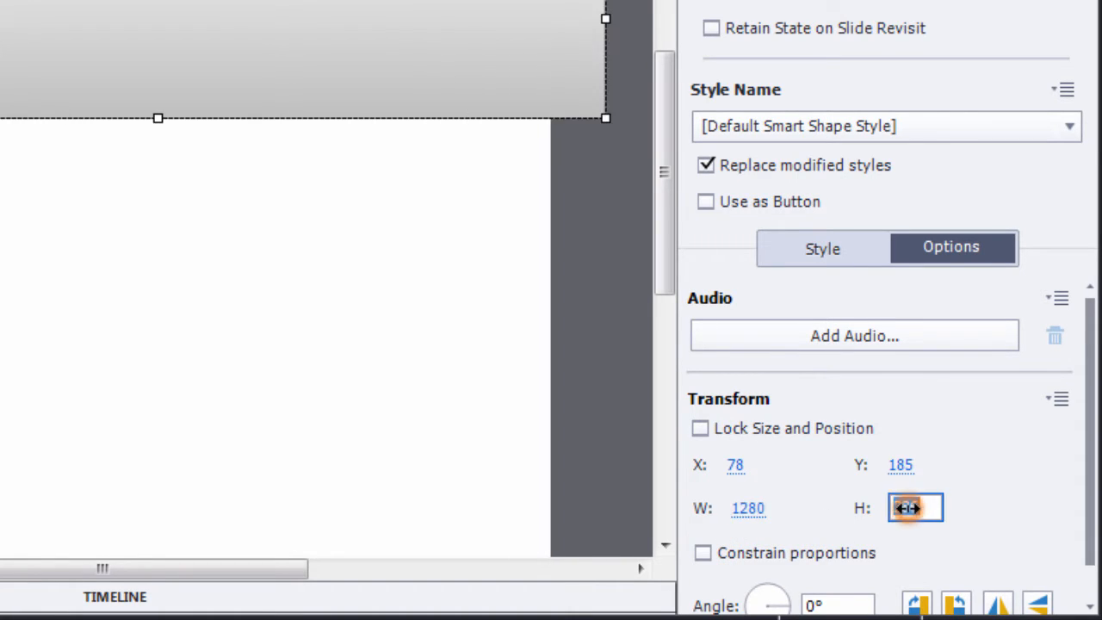
type("360")
key("Return")
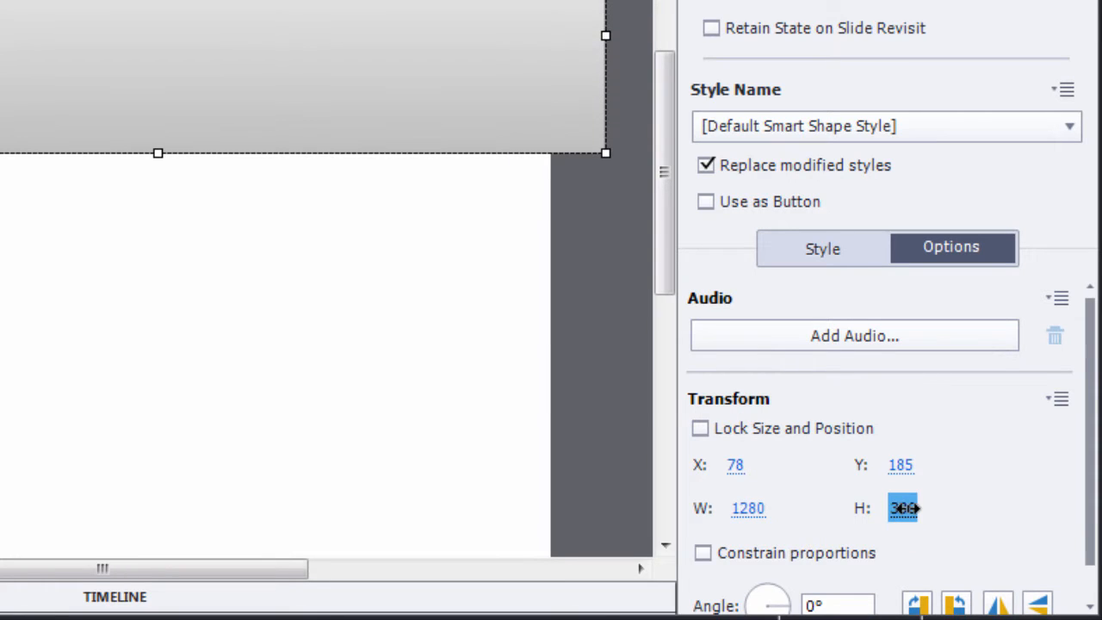
Step: Move the rectangle to the slide's upper-left corner at X 0, Y 0
left_click_drag(386, 79, 338, 64)
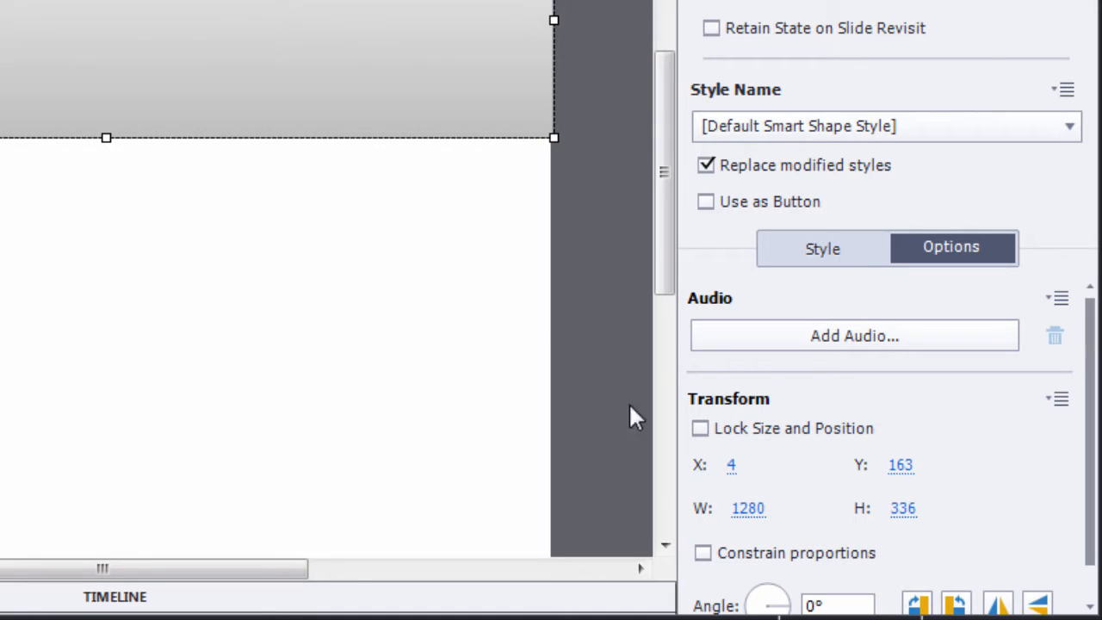
left_click(730, 466)
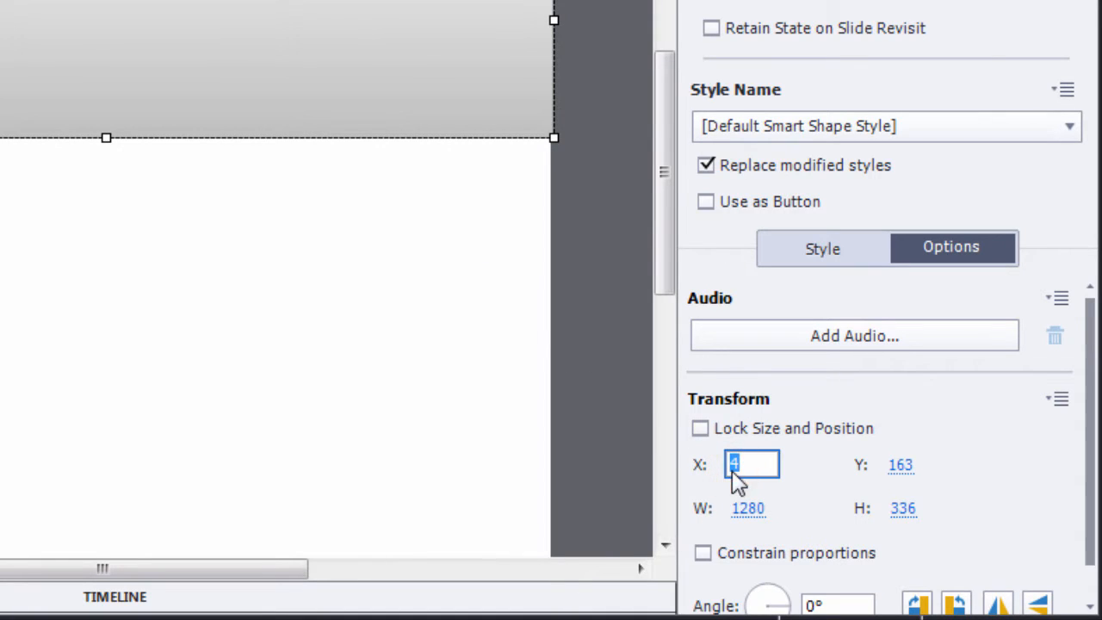
type("0")
left_click(900, 465)
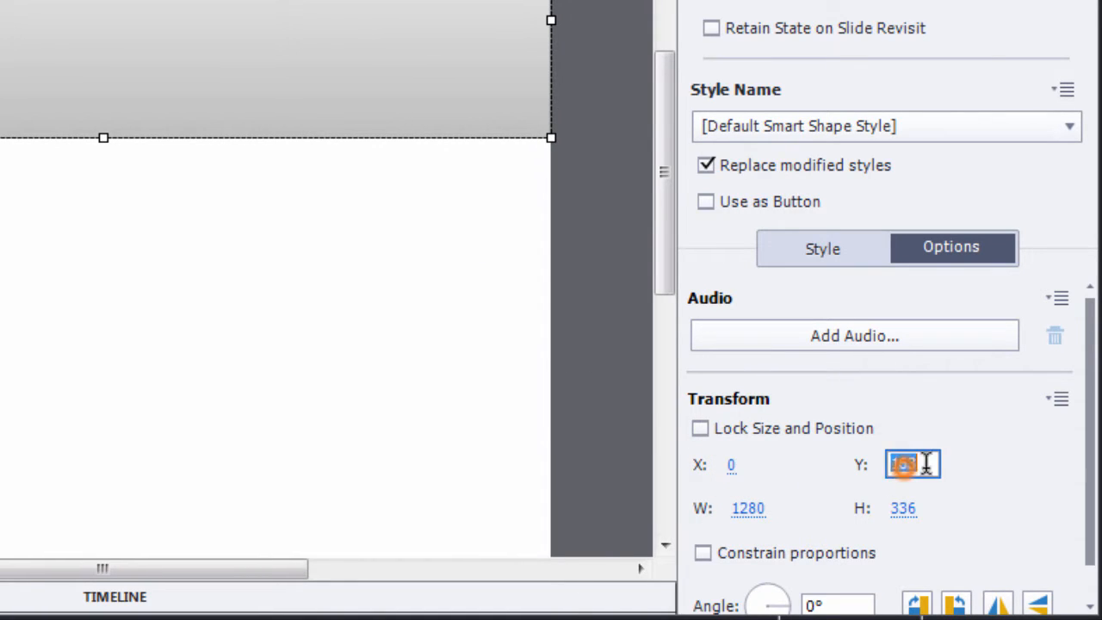
type("0")
left_click(961, 470)
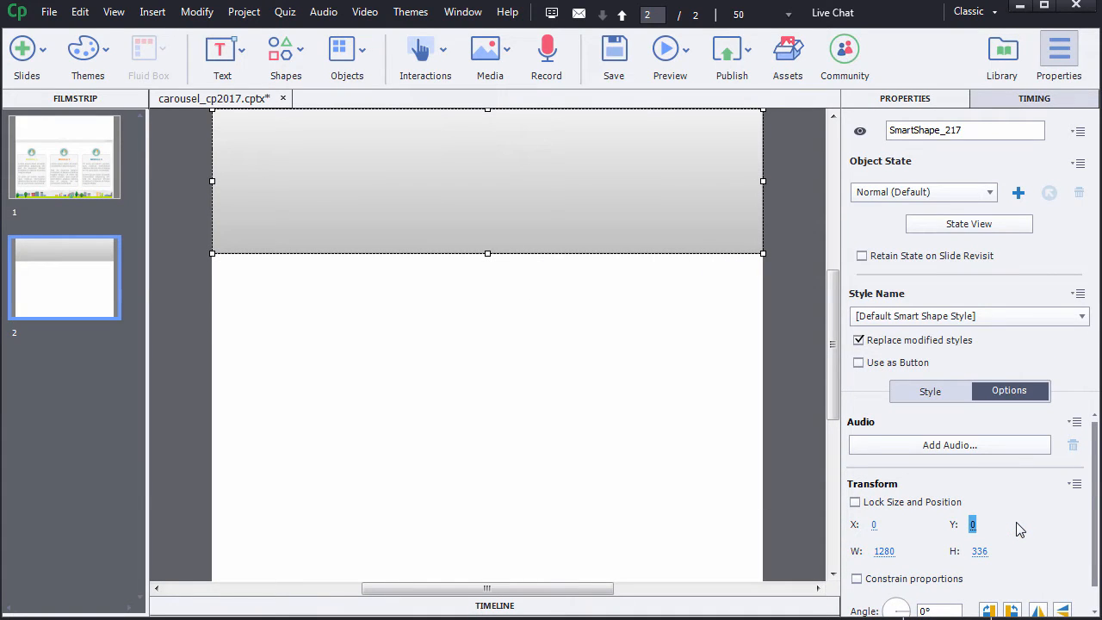
Step: Make the rectangle invisible with a fill opacity of 0% and a stroke width of 0
left_click(958, 395)
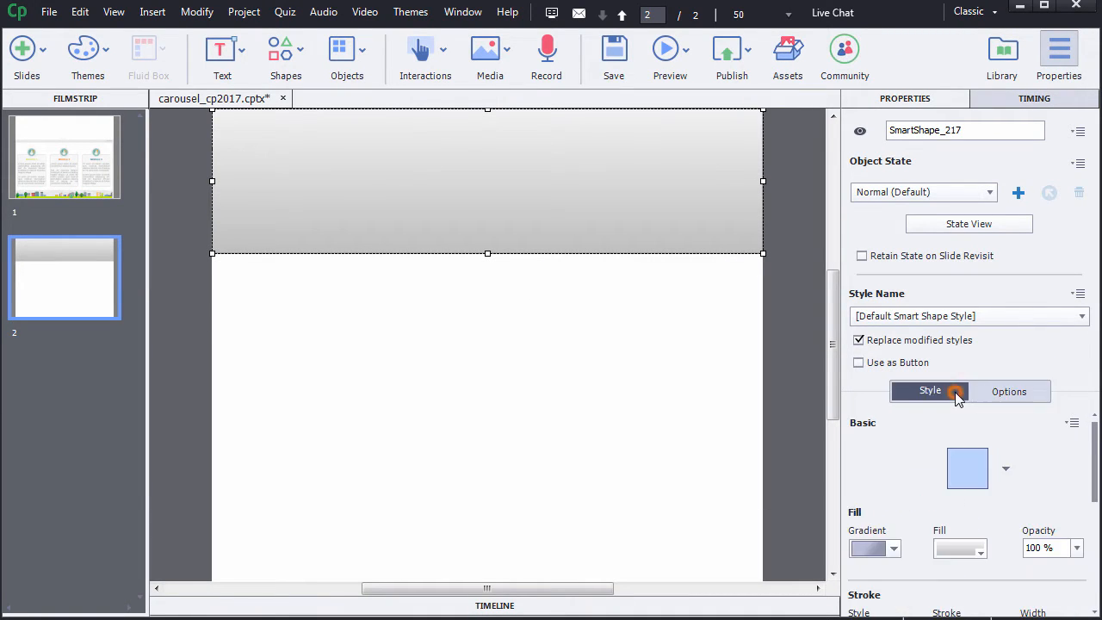
left_click_drag(1095, 451, 1099, 482)
left_click(1076, 492)
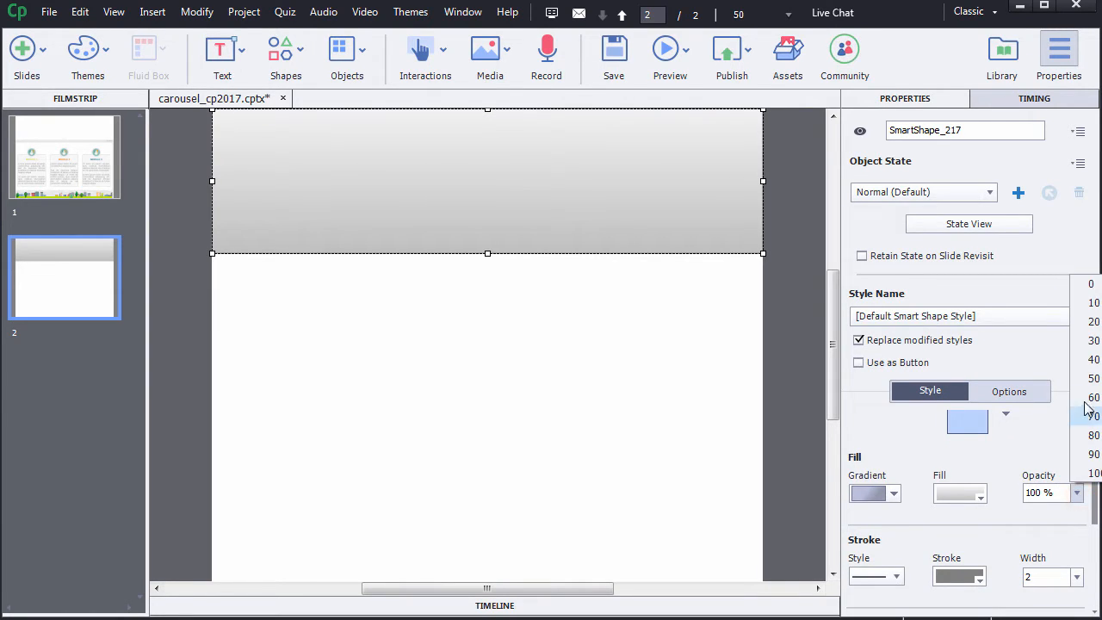
left_click(1091, 285)
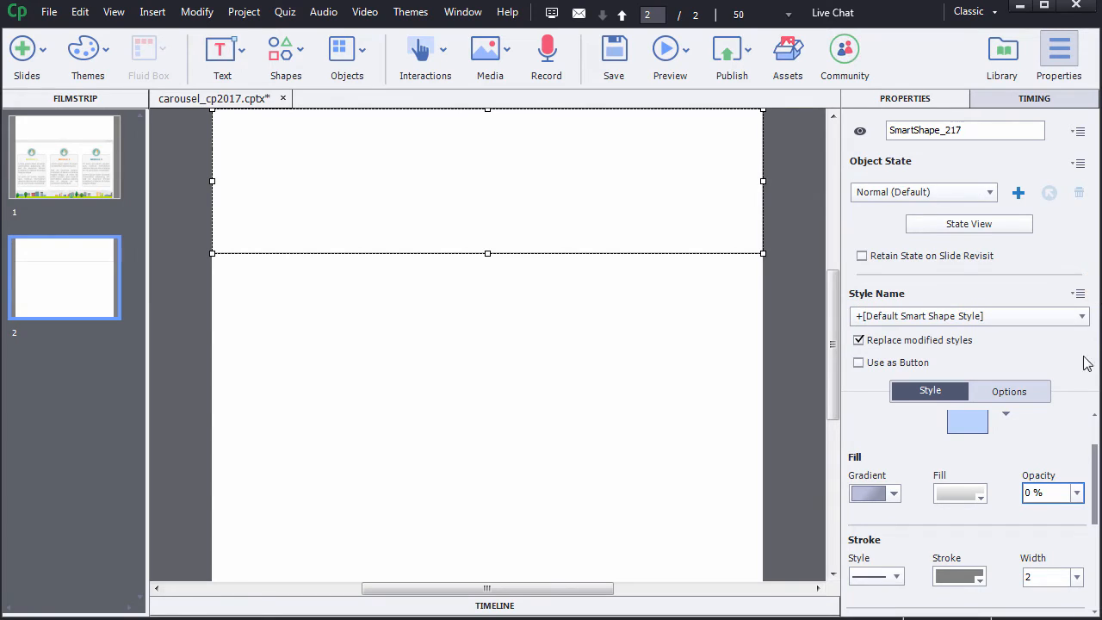
left_click(1076, 577)
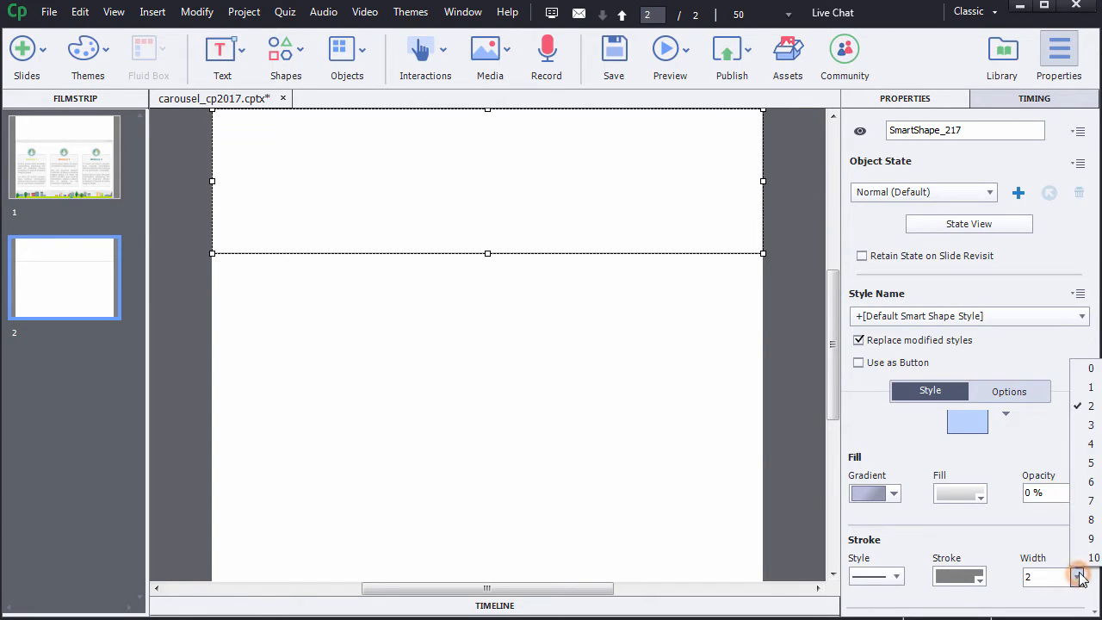
left_click(1091, 369)
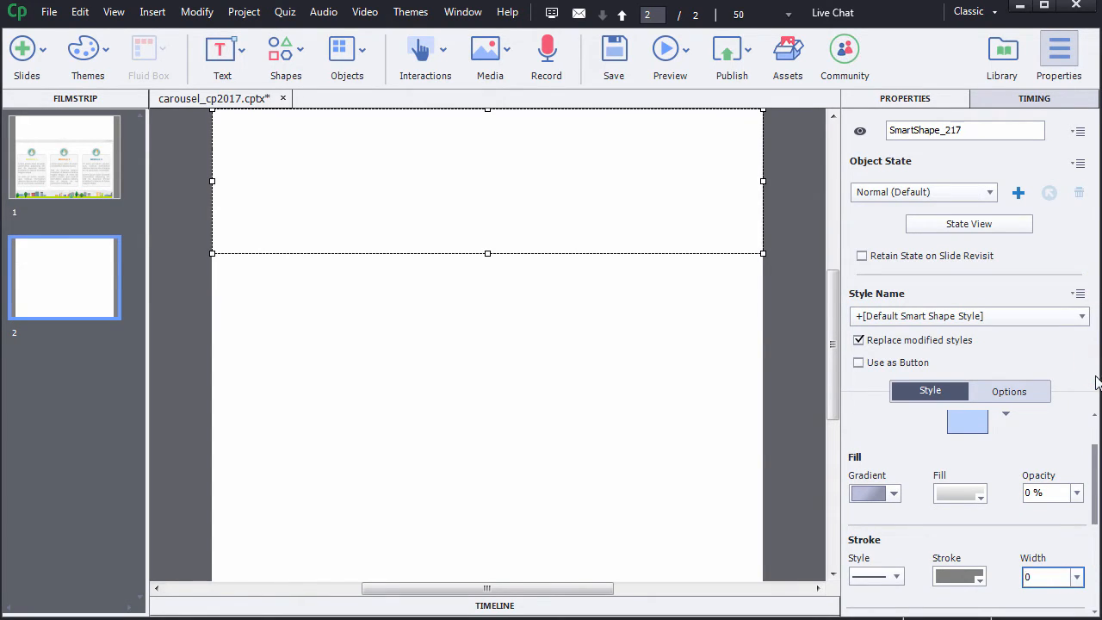
scroll(1097, 457, "up", 2)
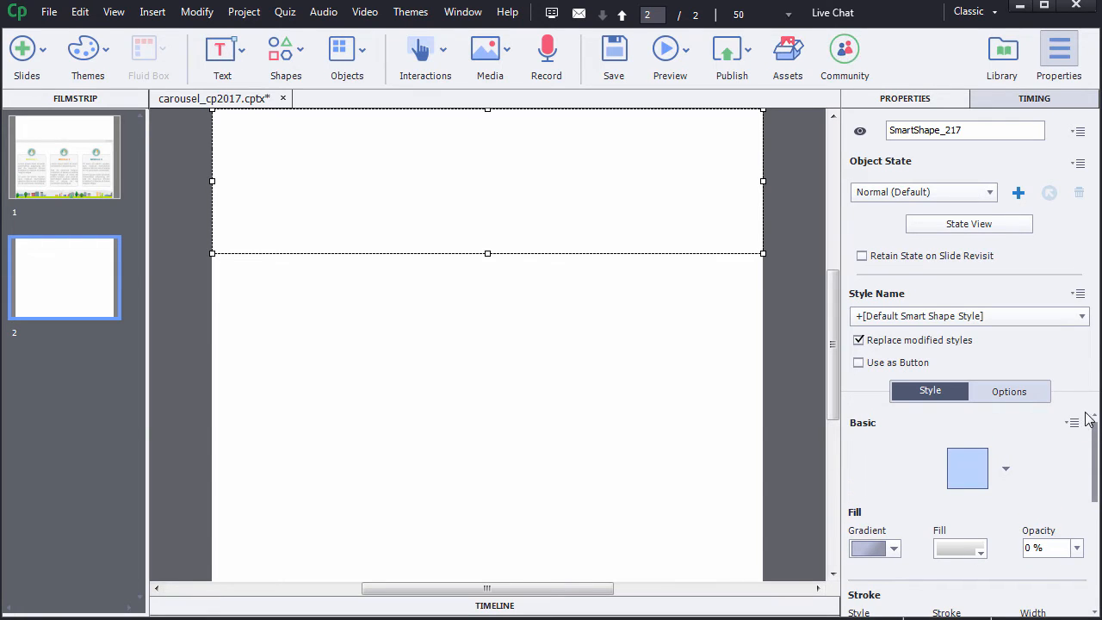
Step: Open the rectangle's state view and place menu1.jpg from the library in its Normal state, at about X -2, Y 69
left_click(999, 225)
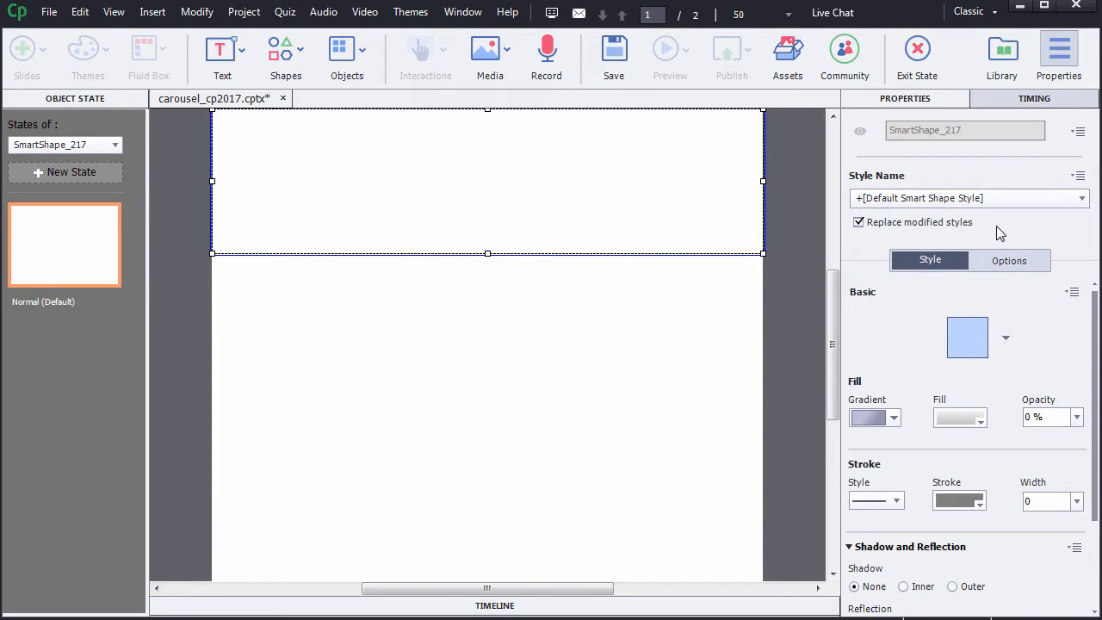
left_click(1002, 69)
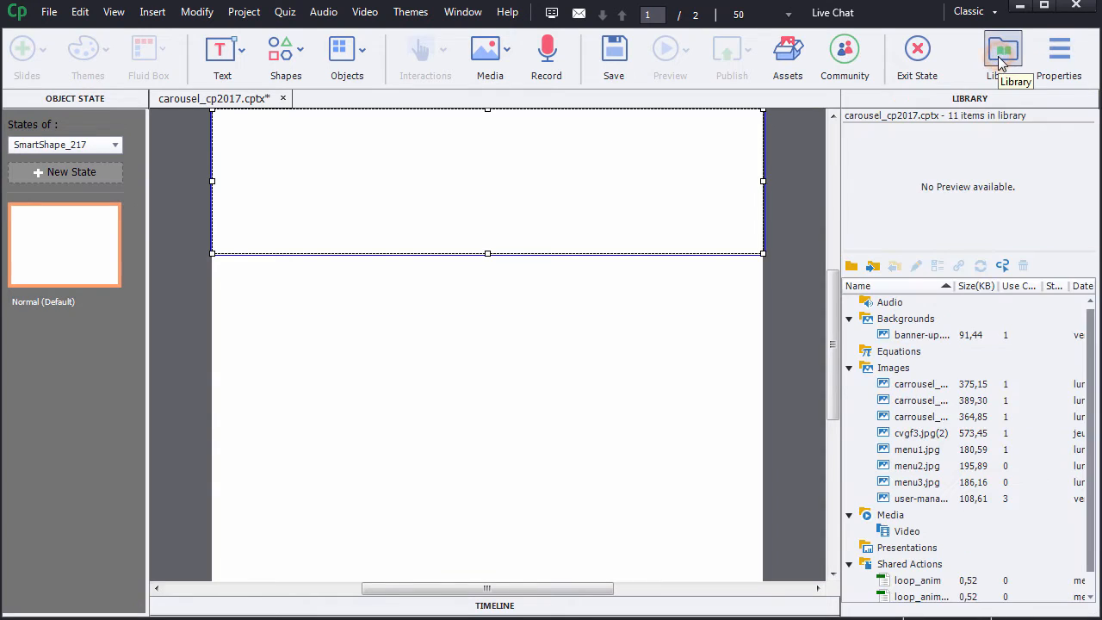
left_click(935, 454)
left_click_drag(932, 450, 215, 148)
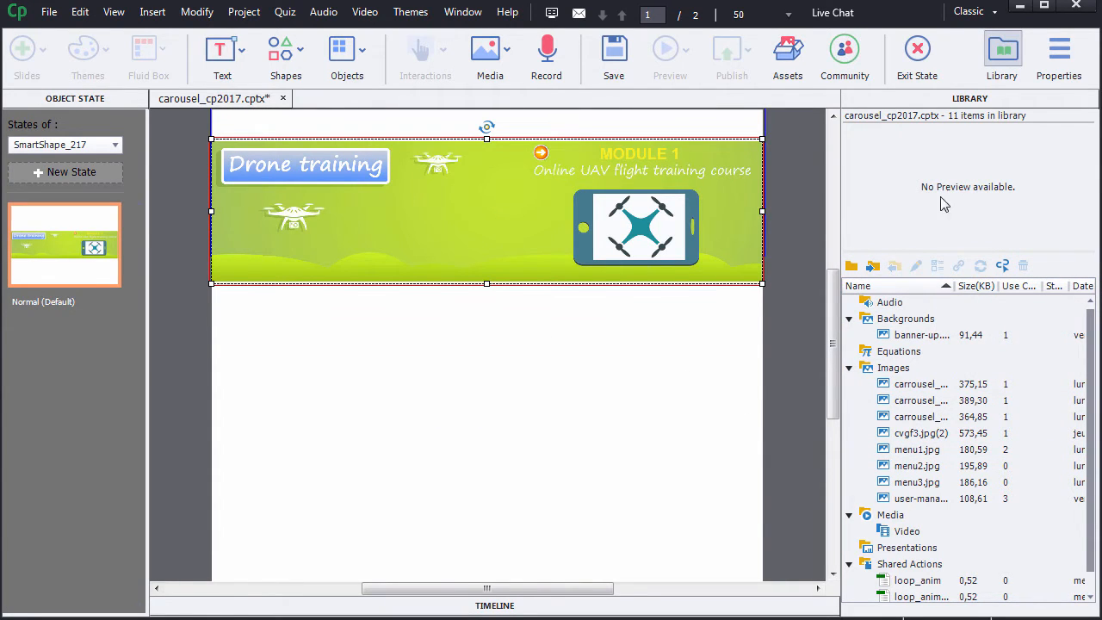
Step: Position the menu1.jpg banner image in the Normal state at X 0, Y 0
left_click(1058, 61)
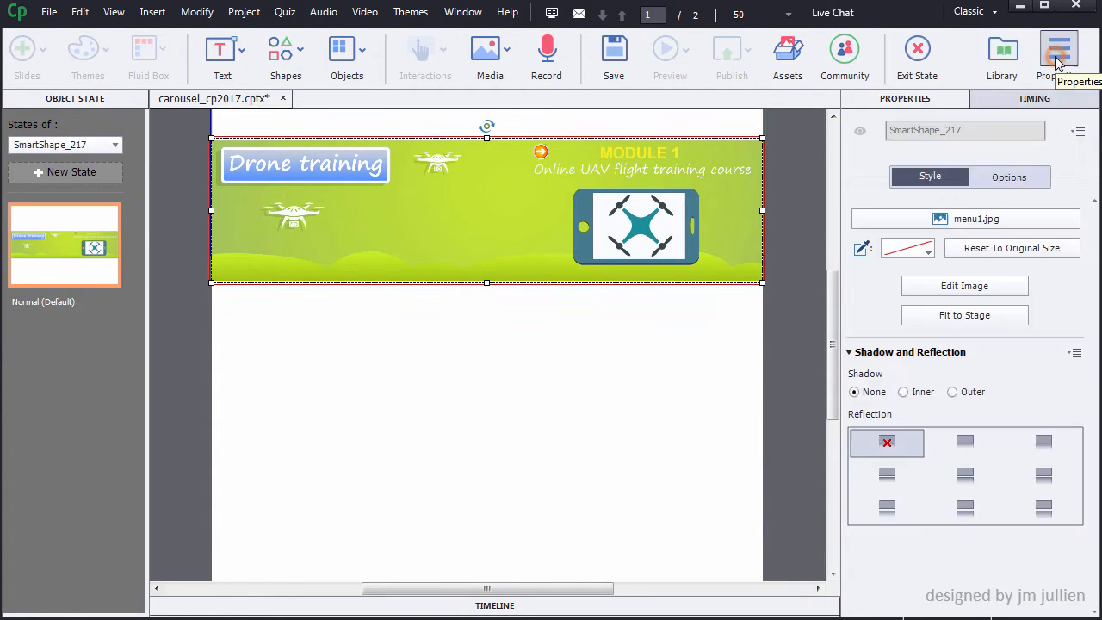
left_click(1009, 181)
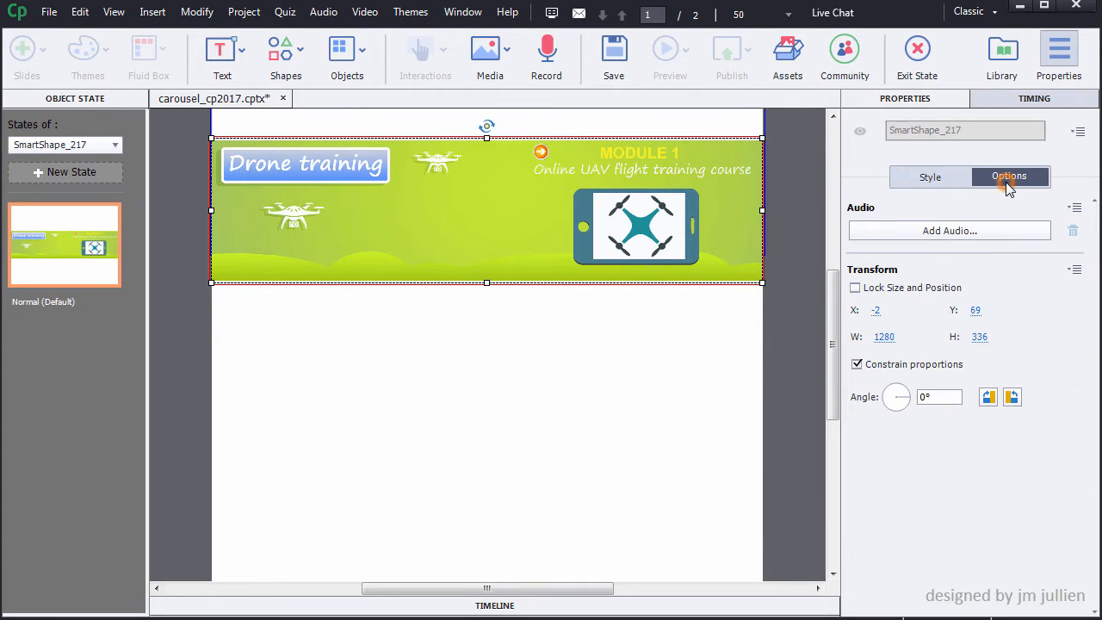
left_click(877, 312)
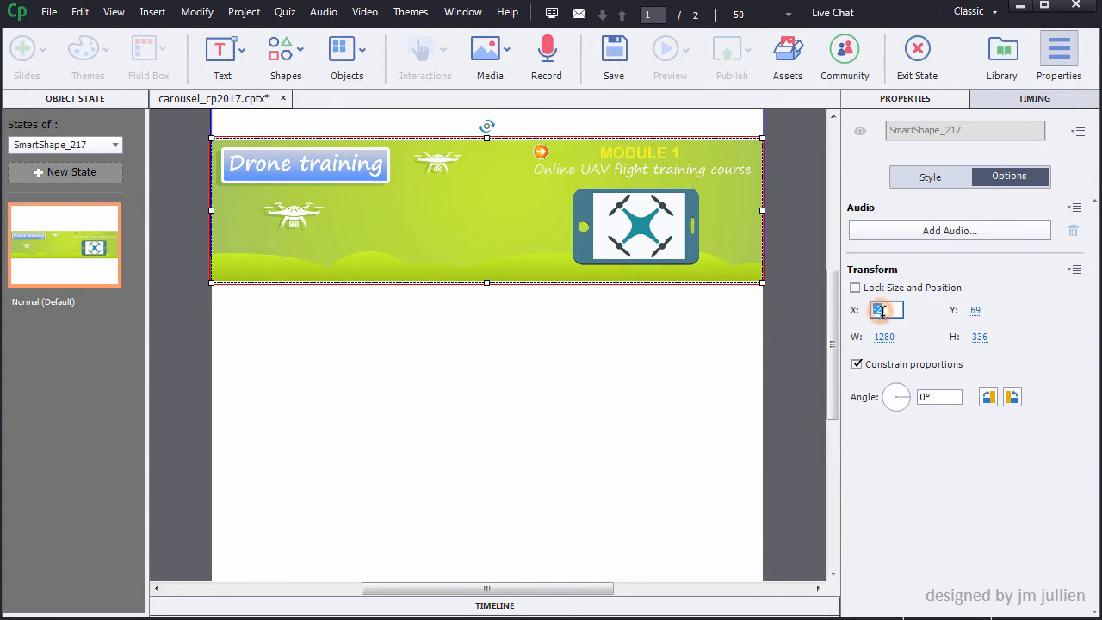
type("0")
left_click(975, 310)
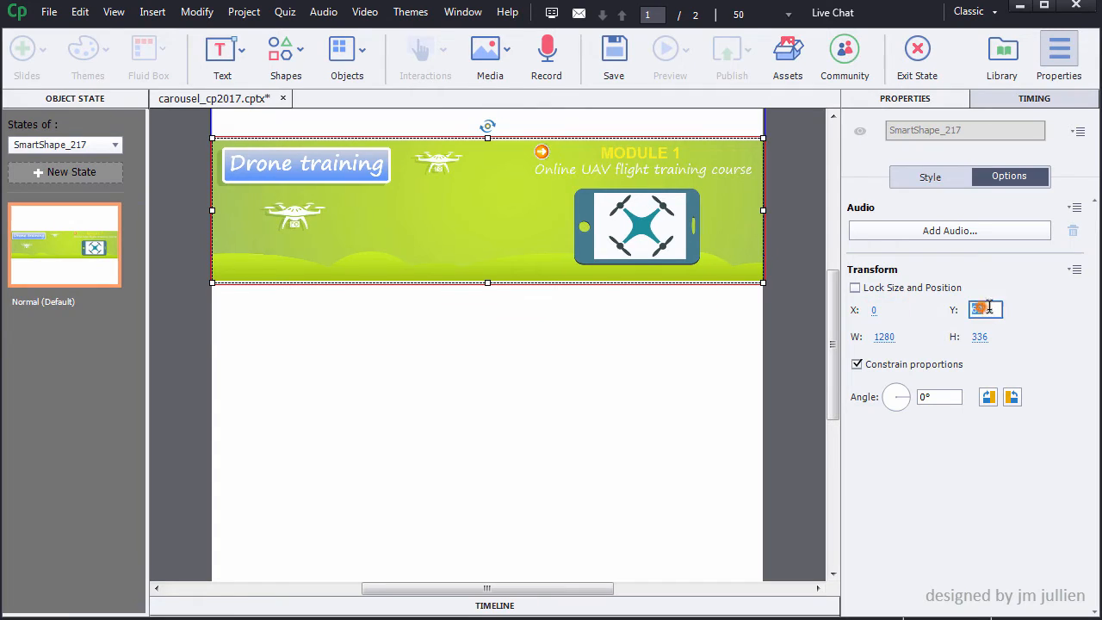
type("0")
key("Return")
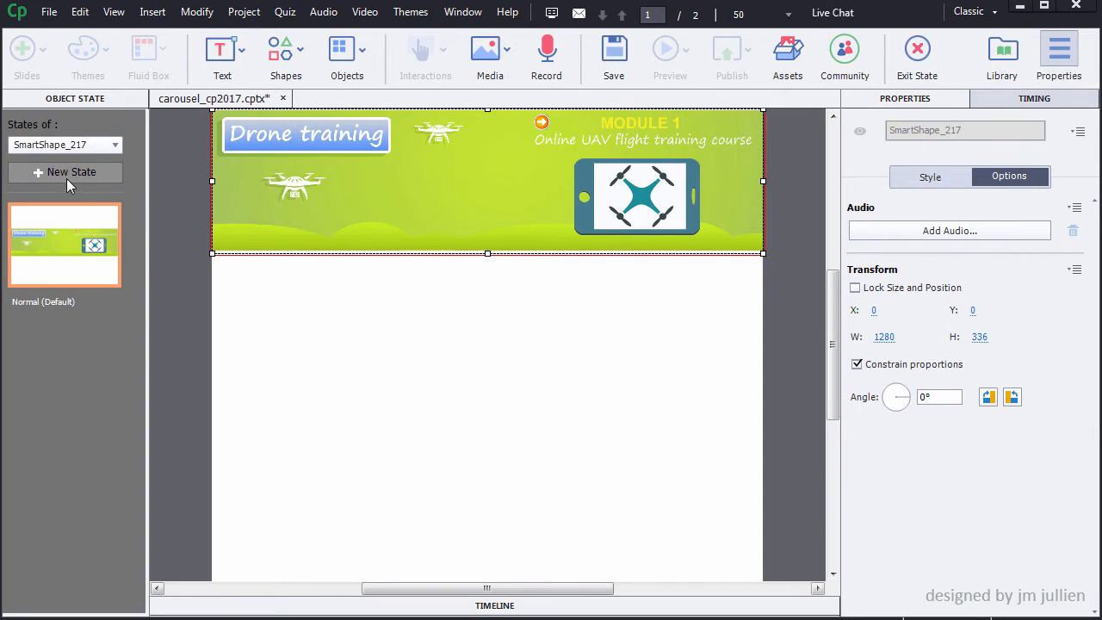
Step: Add a new state named module2_enter to the smart shape
left_click(67, 175)
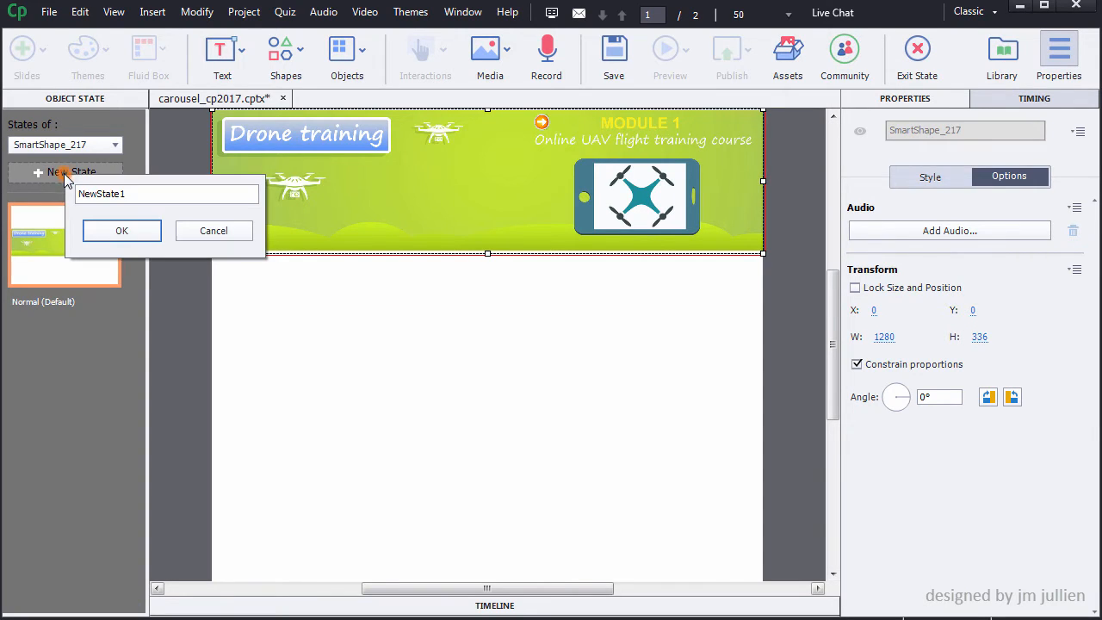
double_click(137, 198)
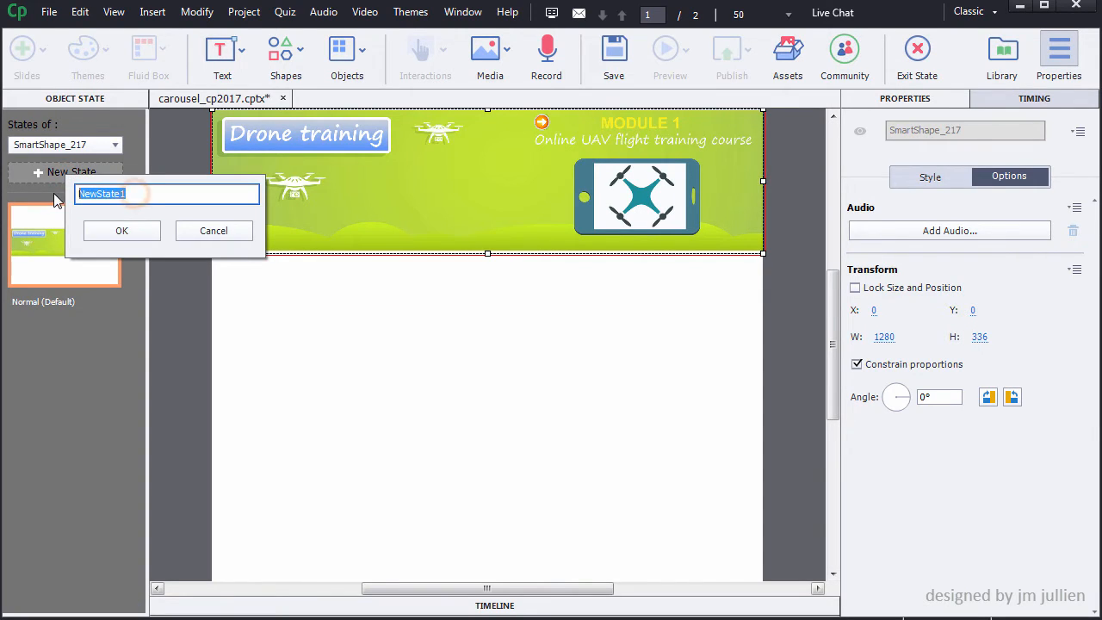
type("module")
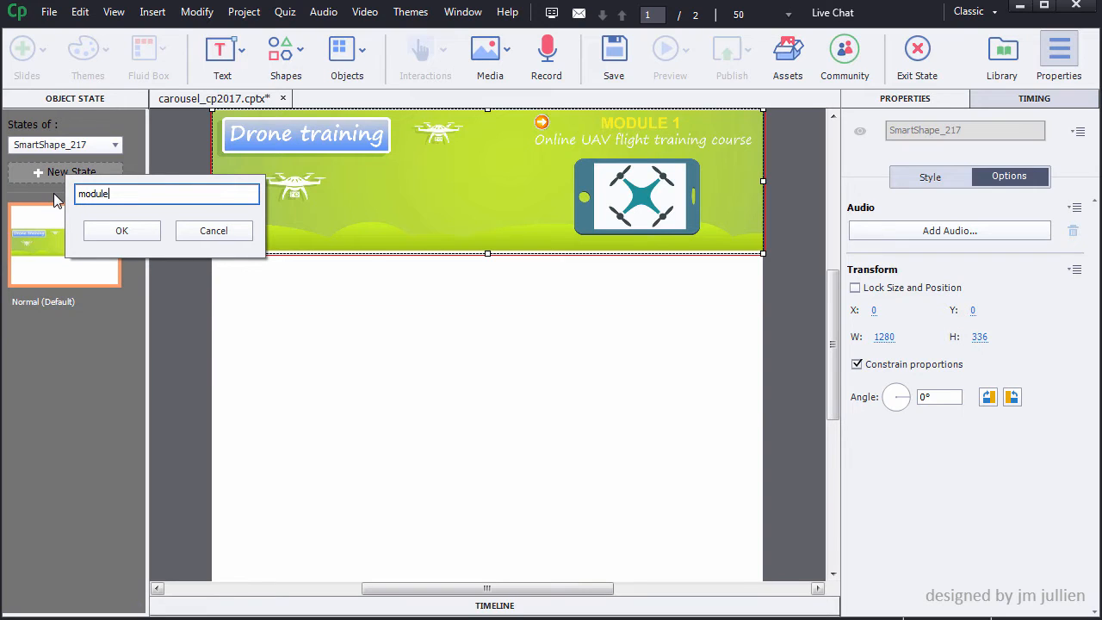
type("2_enter")
left_click(118, 233)
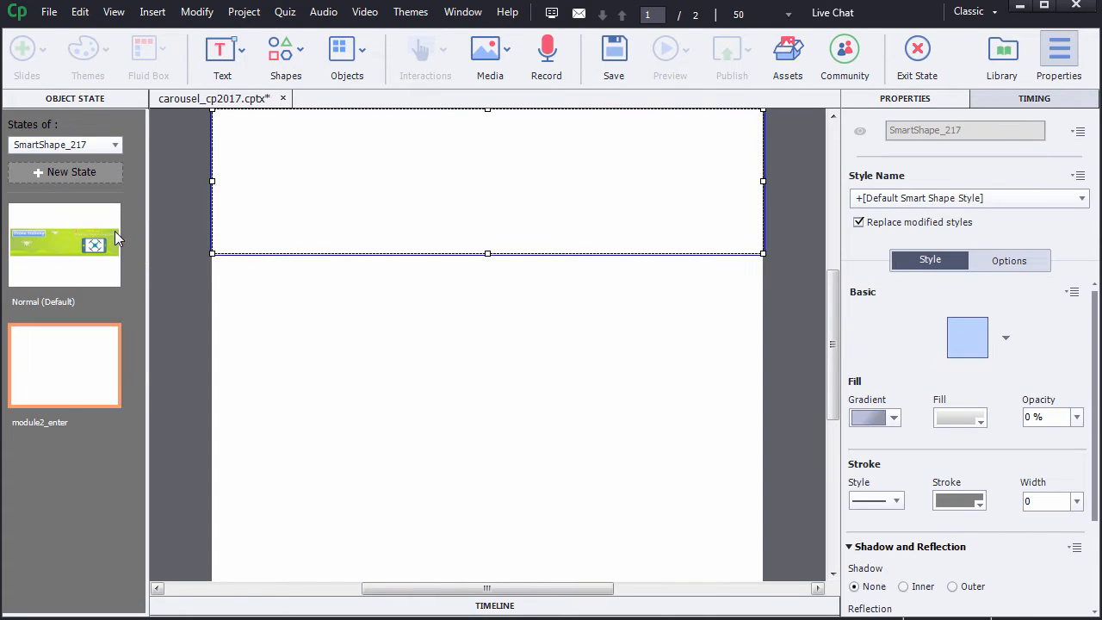
Step: Place the library's first carrousel image, Module 1 with Module 2, in the module2_enter state and position it at X 0, Y 0
left_click(1003, 51)
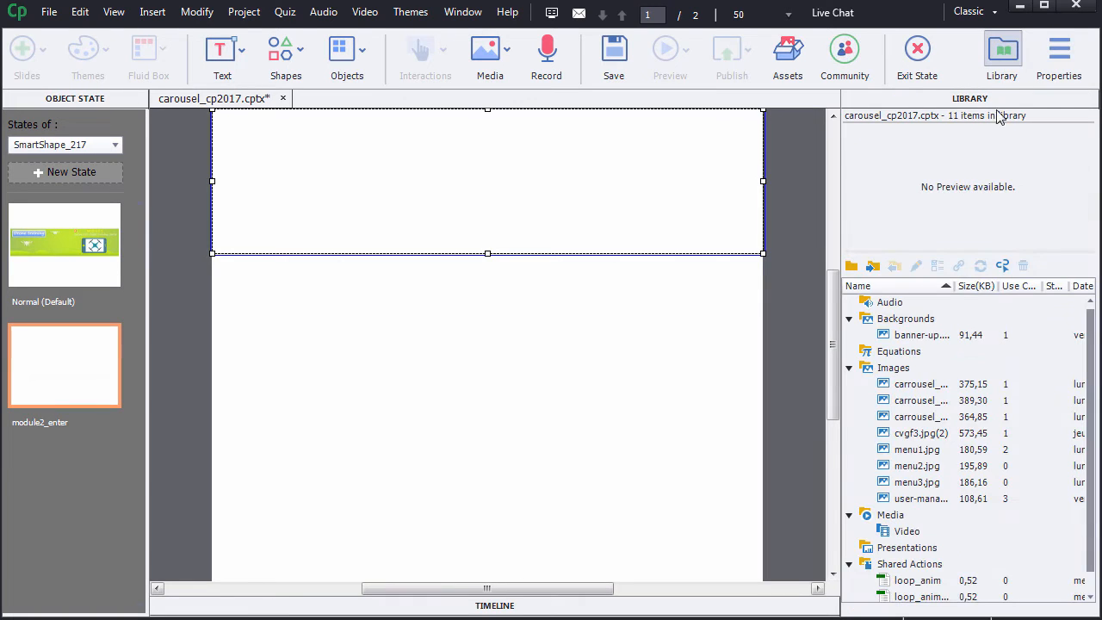
left_click(930, 388)
left_click_drag(930, 388, 242, 152)
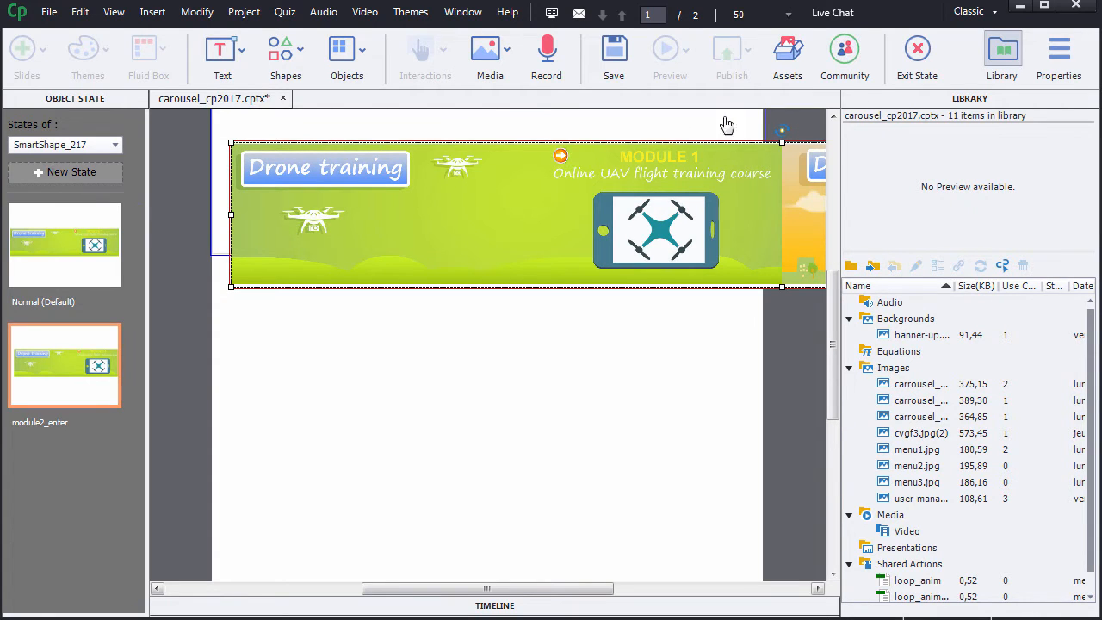
left_click(1059, 53)
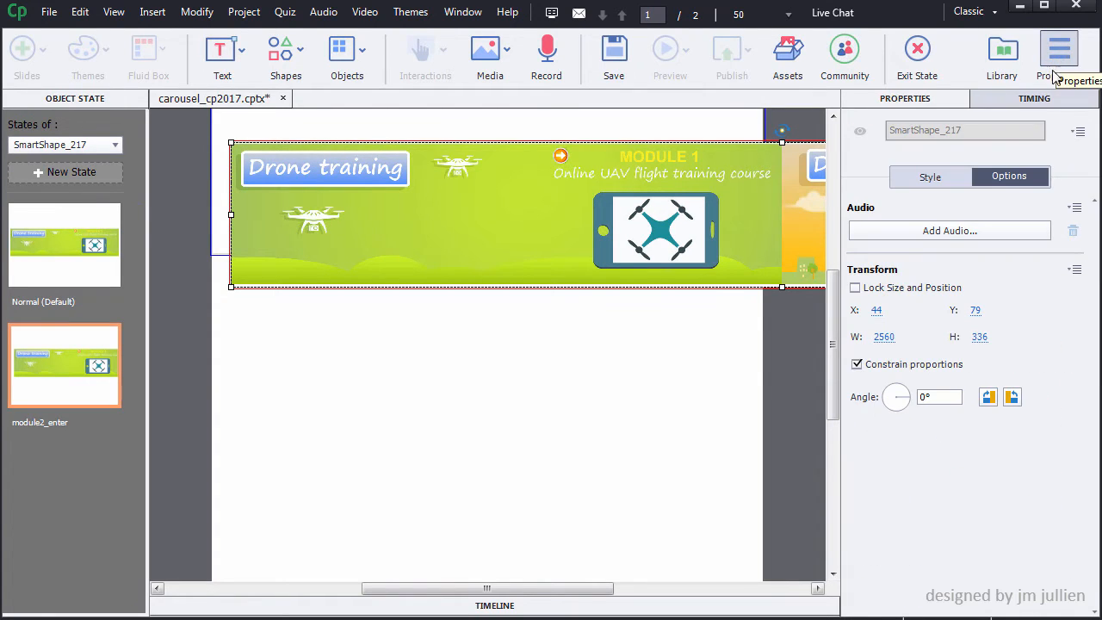
left_click(878, 310)
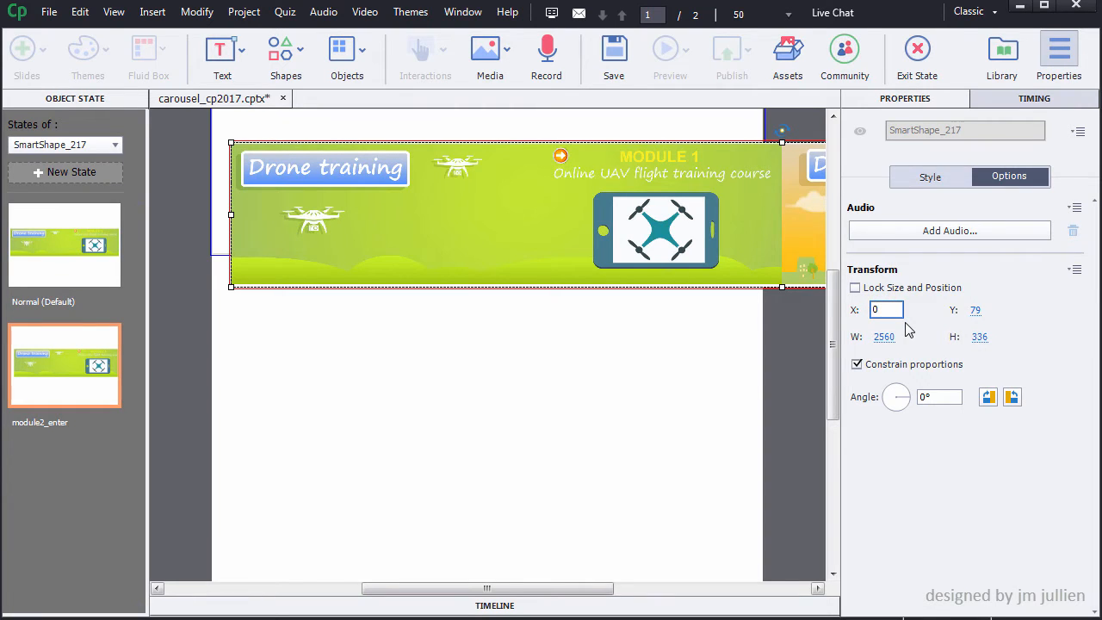
left_click(976, 310)
type("0")
key("Return")
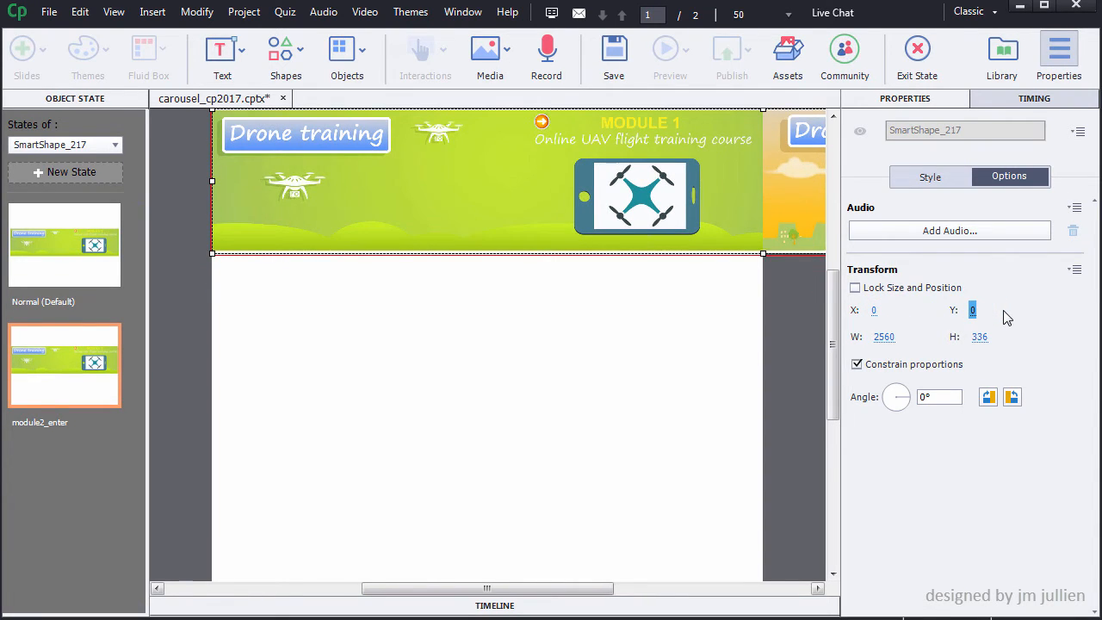
left_click(717, 338)
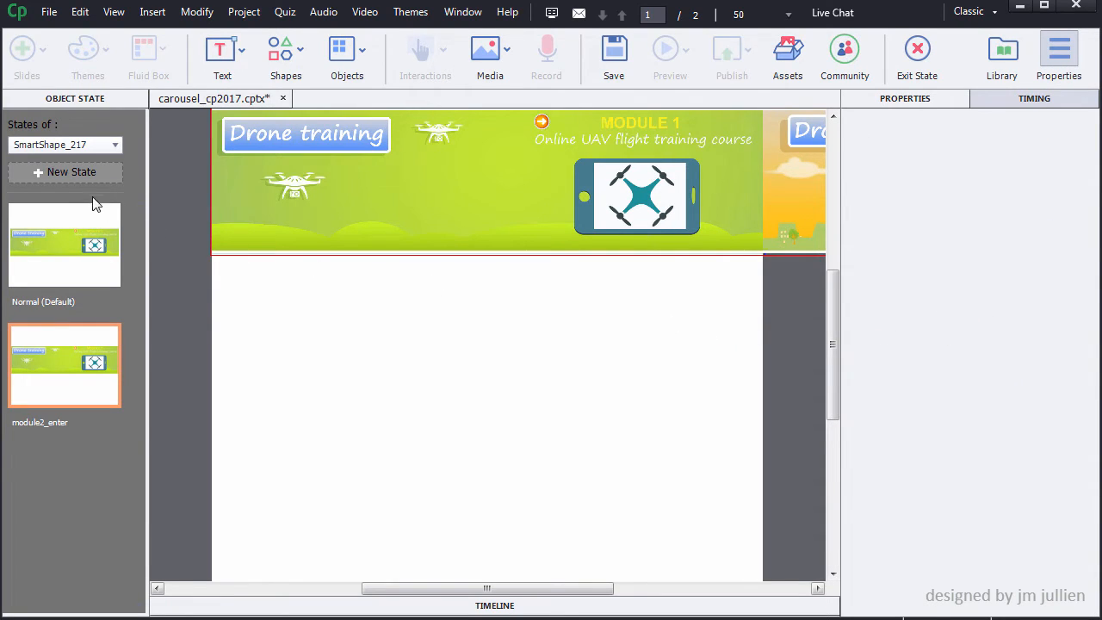
Step: Add another state named module3_enter to the smart shape
left_click(71, 174)
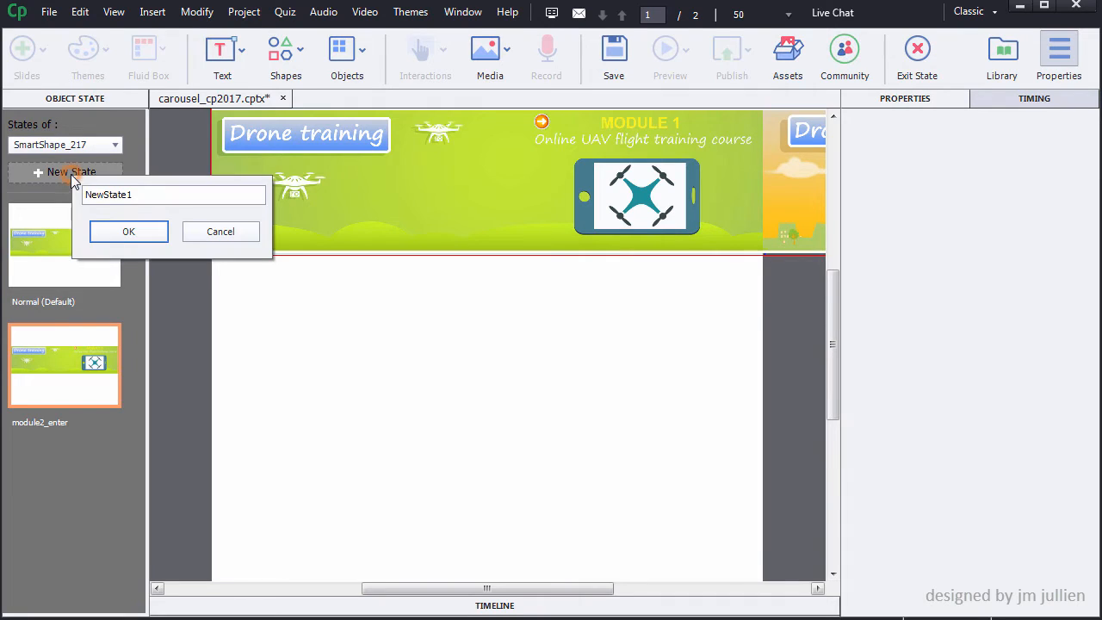
double_click(140, 194)
type("module3_enter")
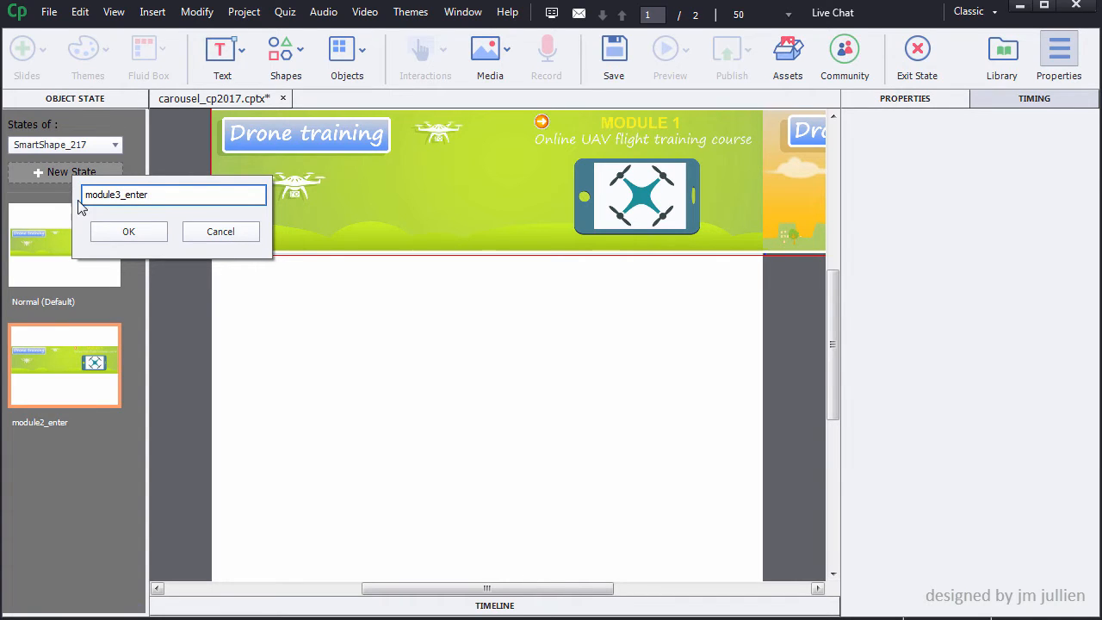
left_click(128, 233)
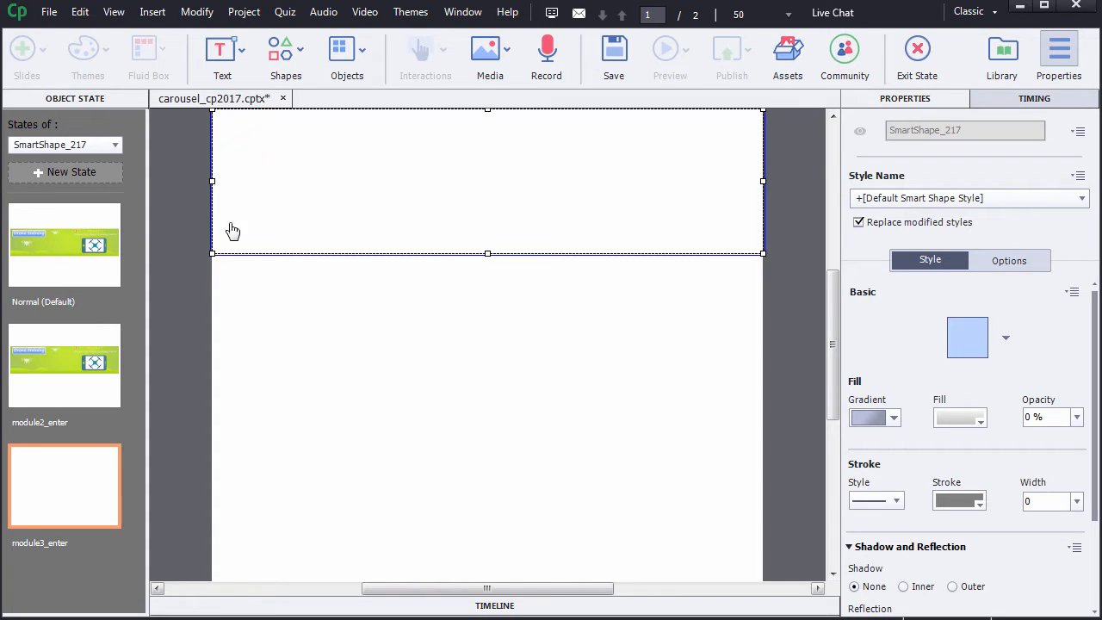
Step: Place the library's second carrousel image, Module 2 with Module 3, in the module3_enter state and position it at X 0, Y 0
left_click(1000, 53)
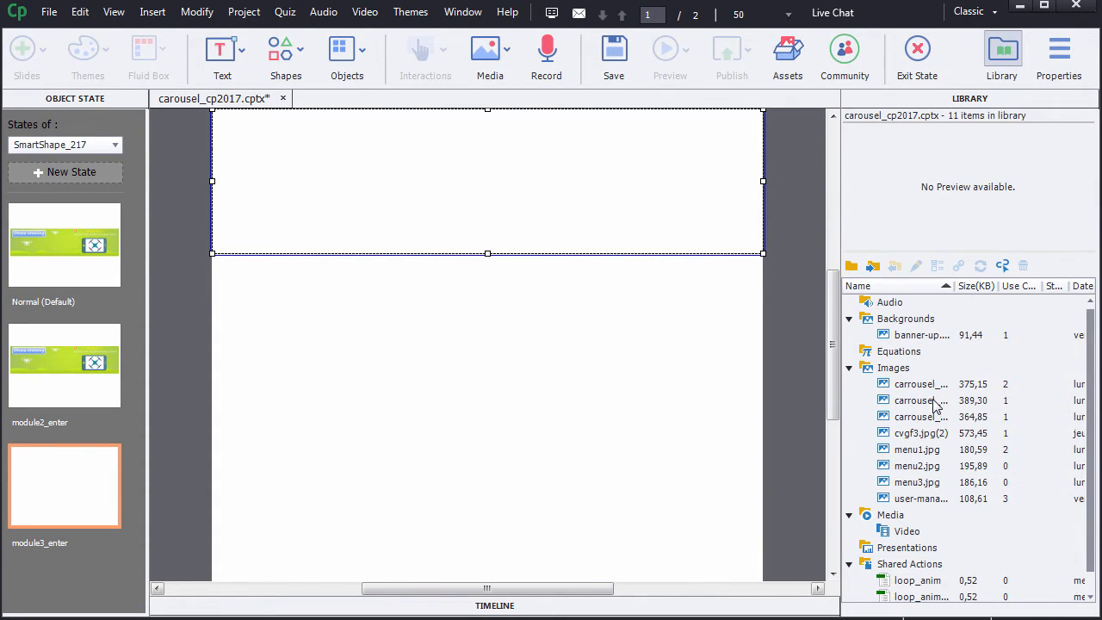
left_click_drag(933, 401, 222, 131)
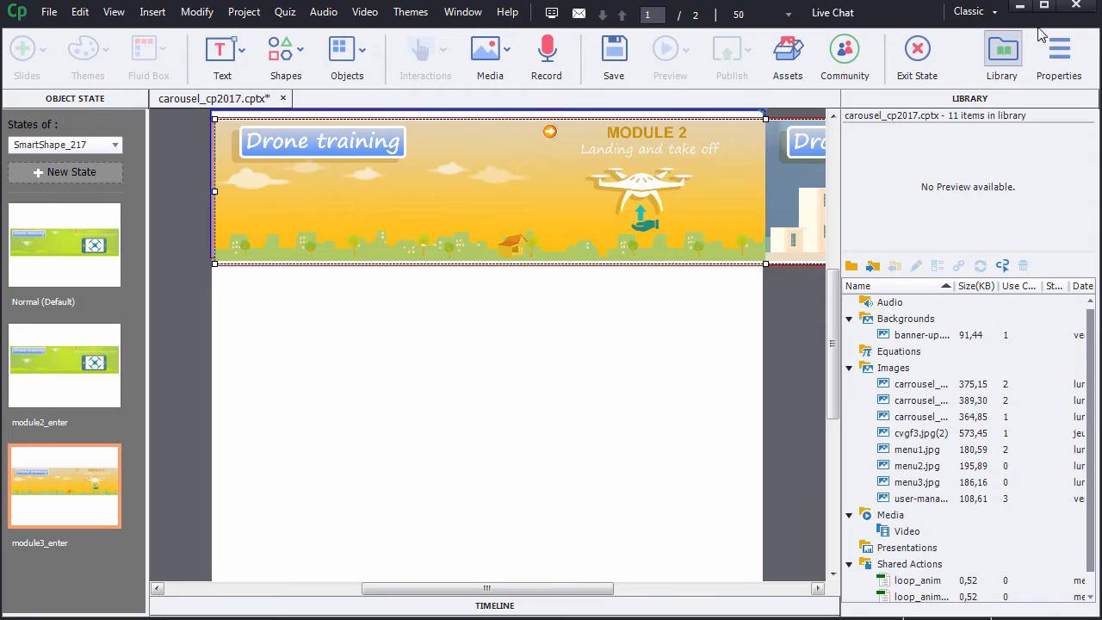
left_click(1062, 50)
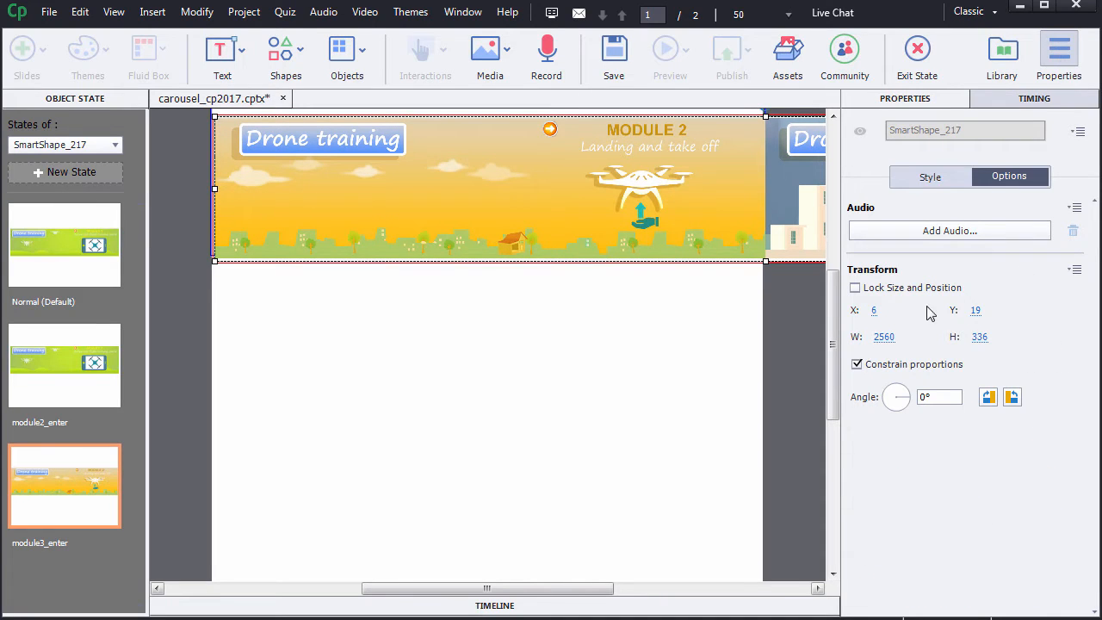
left_click(878, 312)
type("0")
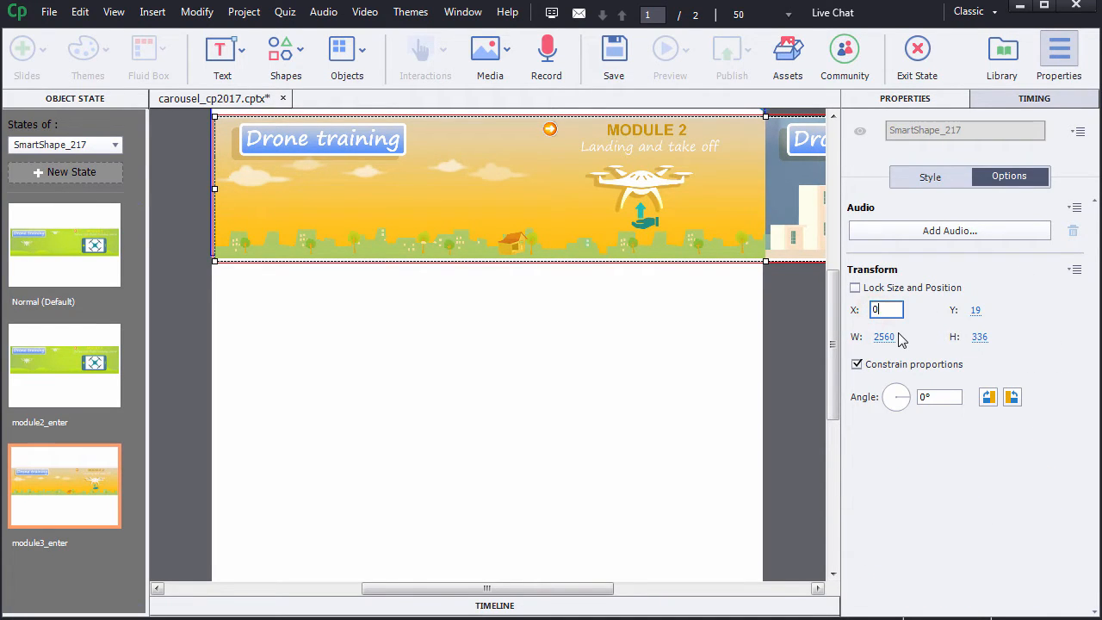
left_click(977, 315)
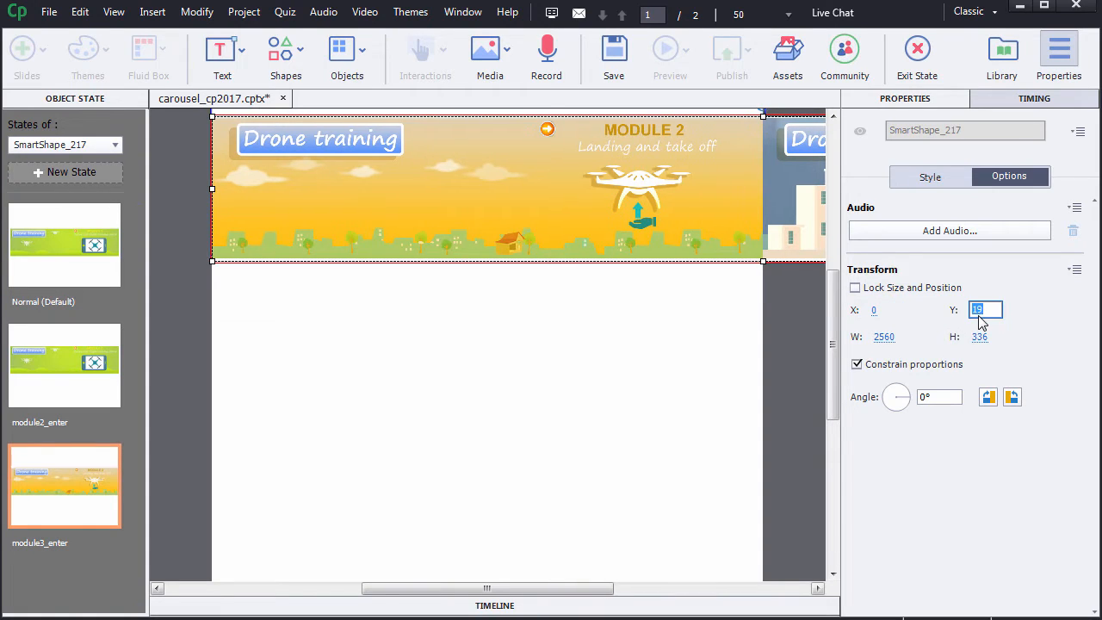
type("0")
key("Return")
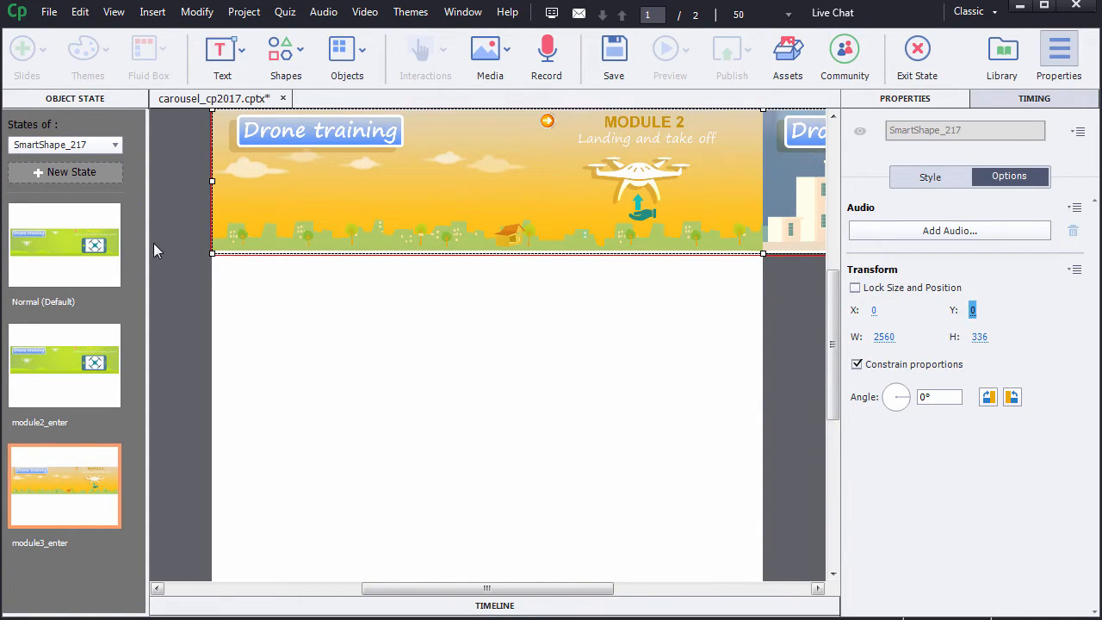
Step: Add a further state named module1_enter to the smart shape
left_click(57, 175)
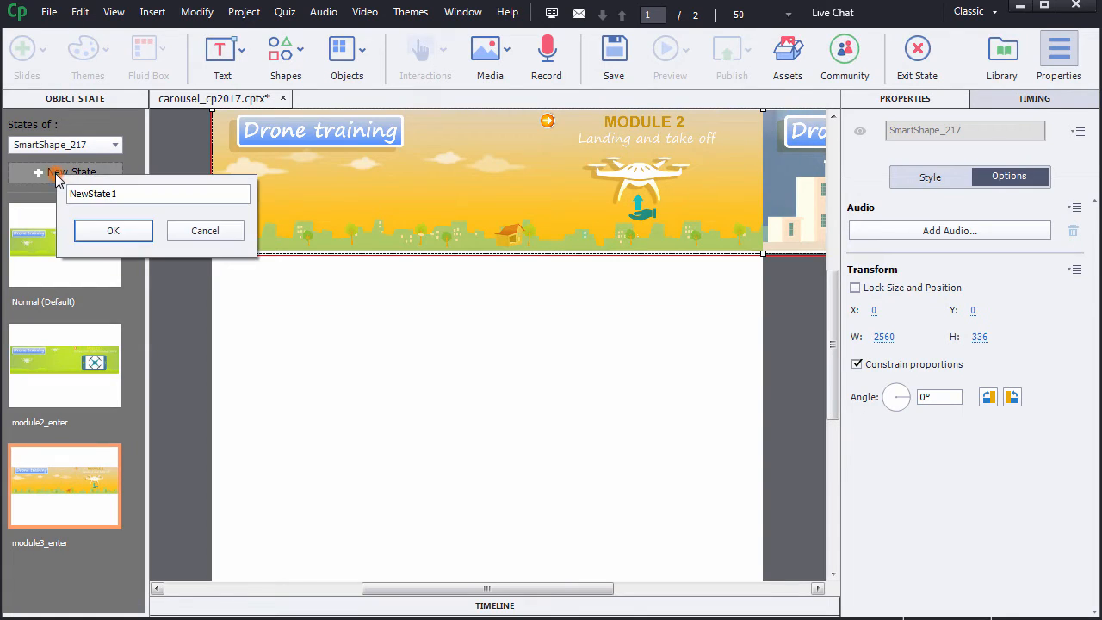
double_click(127, 194)
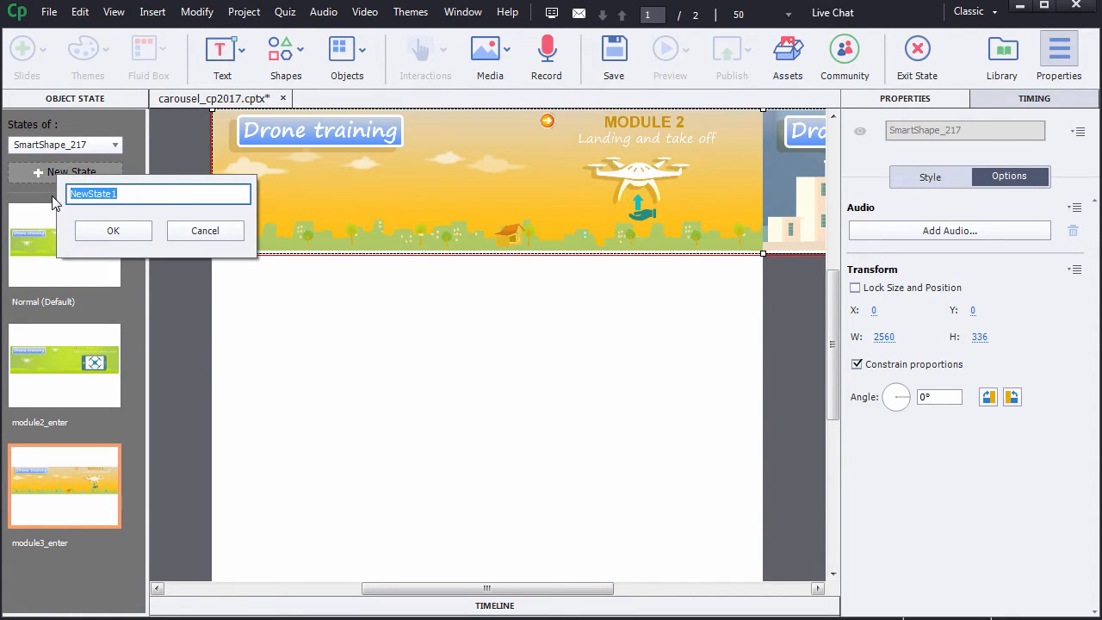
type("mo")
type("dule1_enter")
left_click(98, 233)
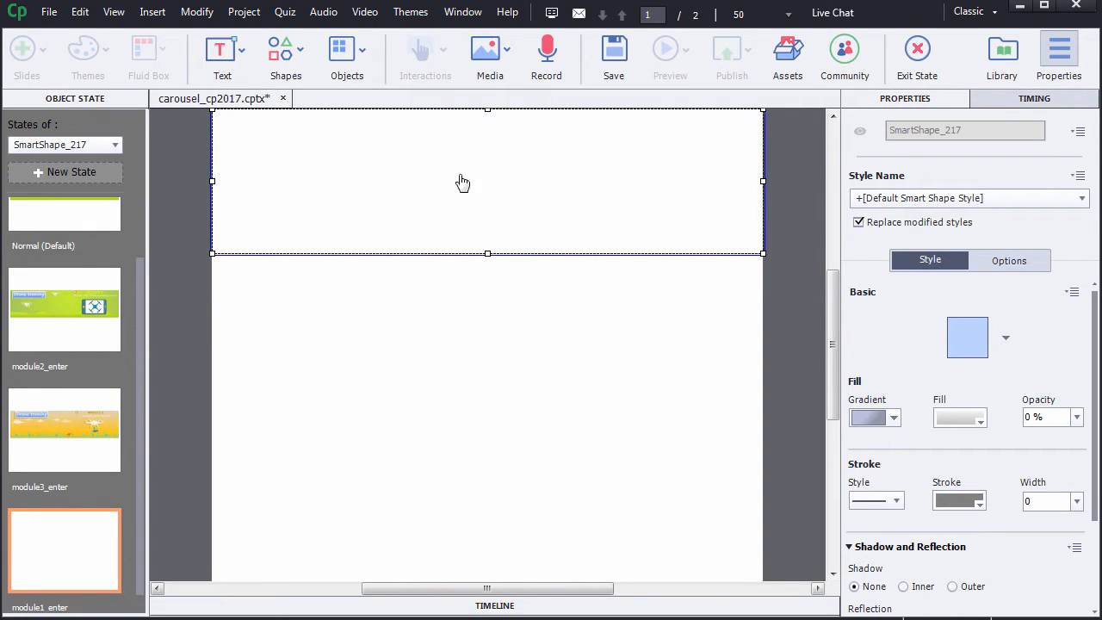
Step: Place the library's third carrousel image, Module 3 with Module 1, in the module1_enter state, position it at X 0, Y 0 and deselect it
left_click(1001, 54)
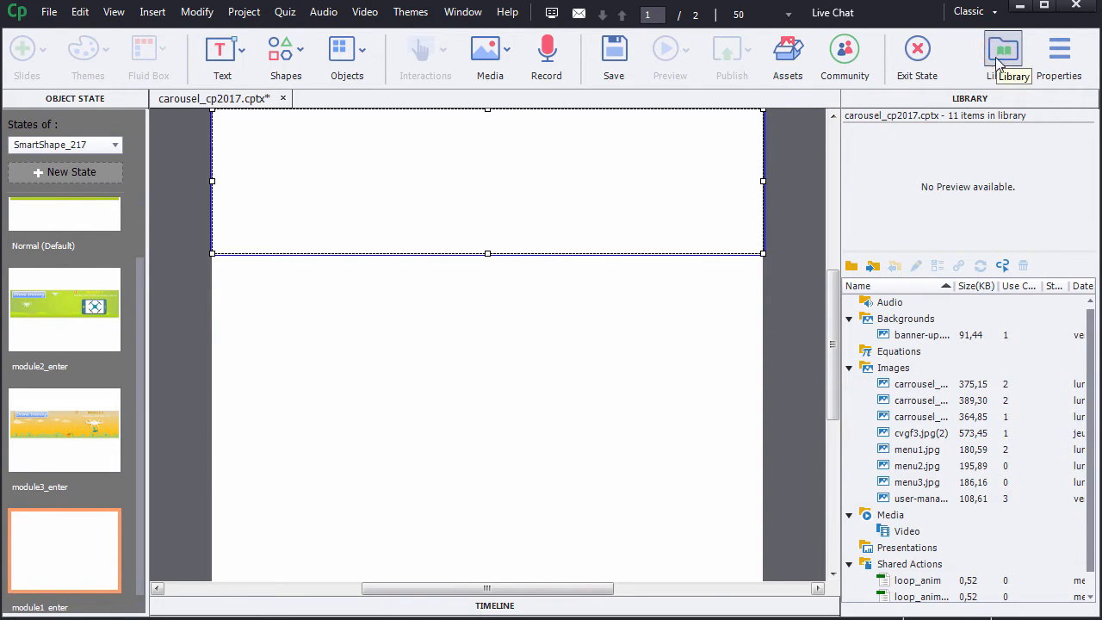
left_click_drag(929, 417, 216, 119)
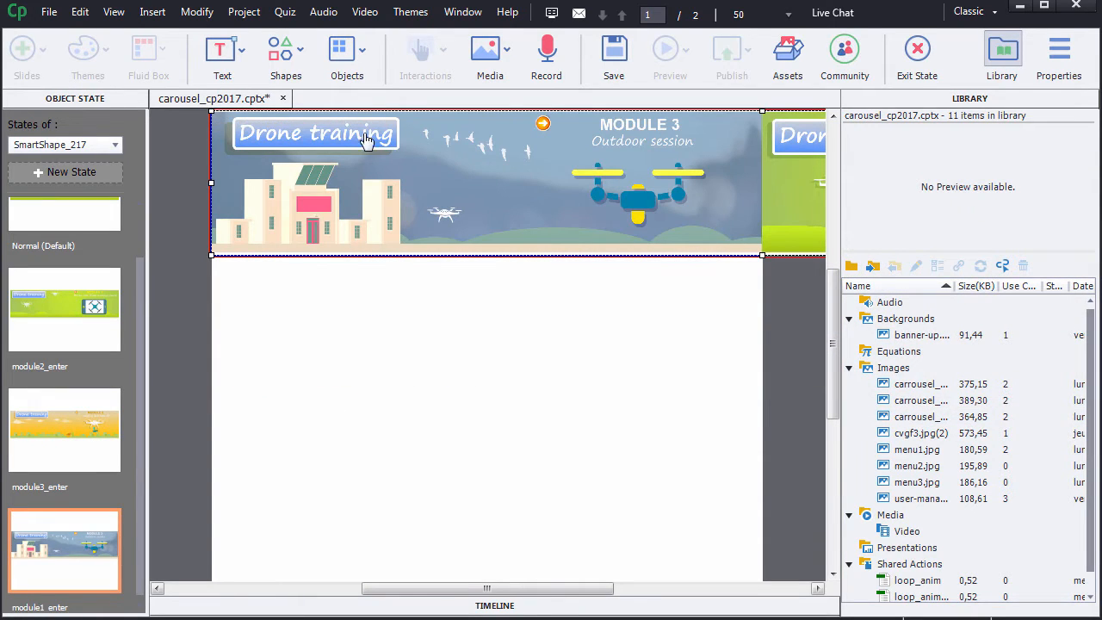
left_click(1059, 62)
left_click(876, 310)
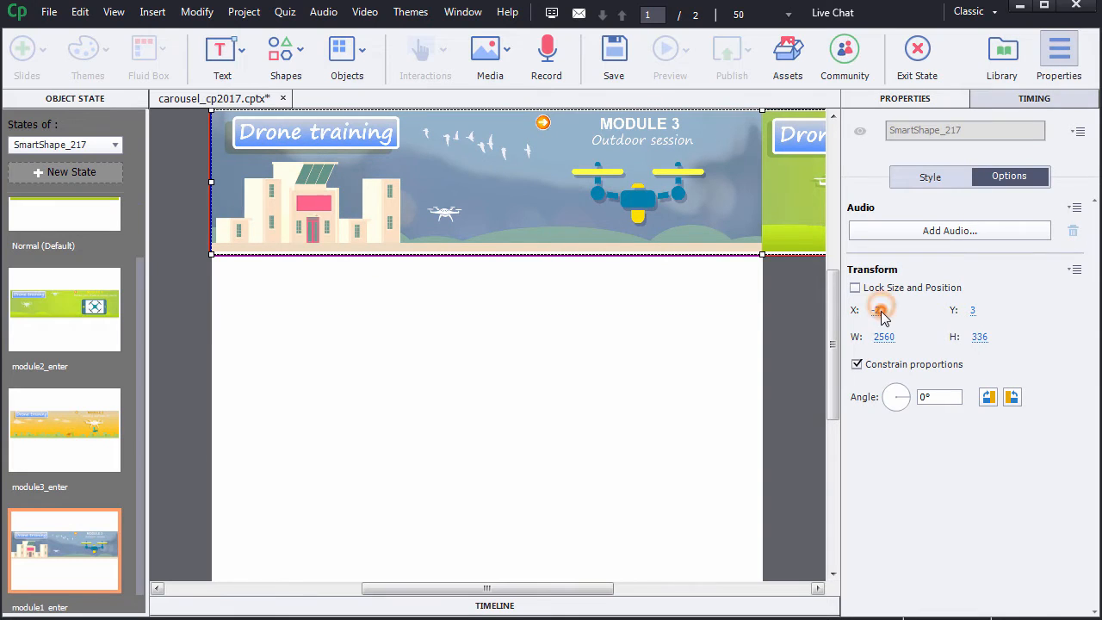
type("0")
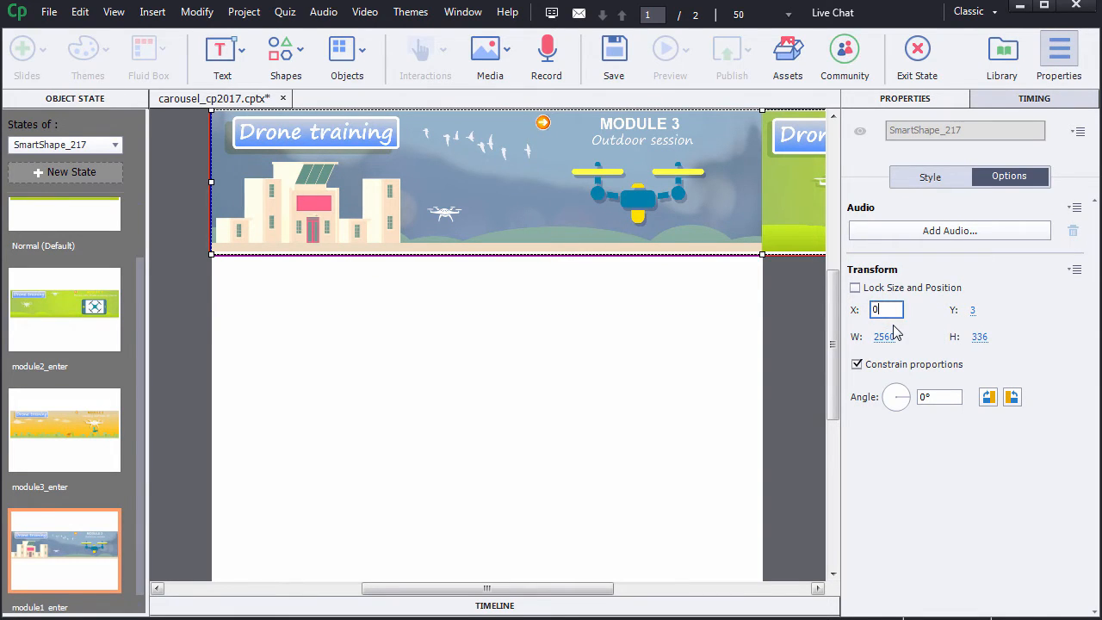
key("Return")
left_click(973, 310)
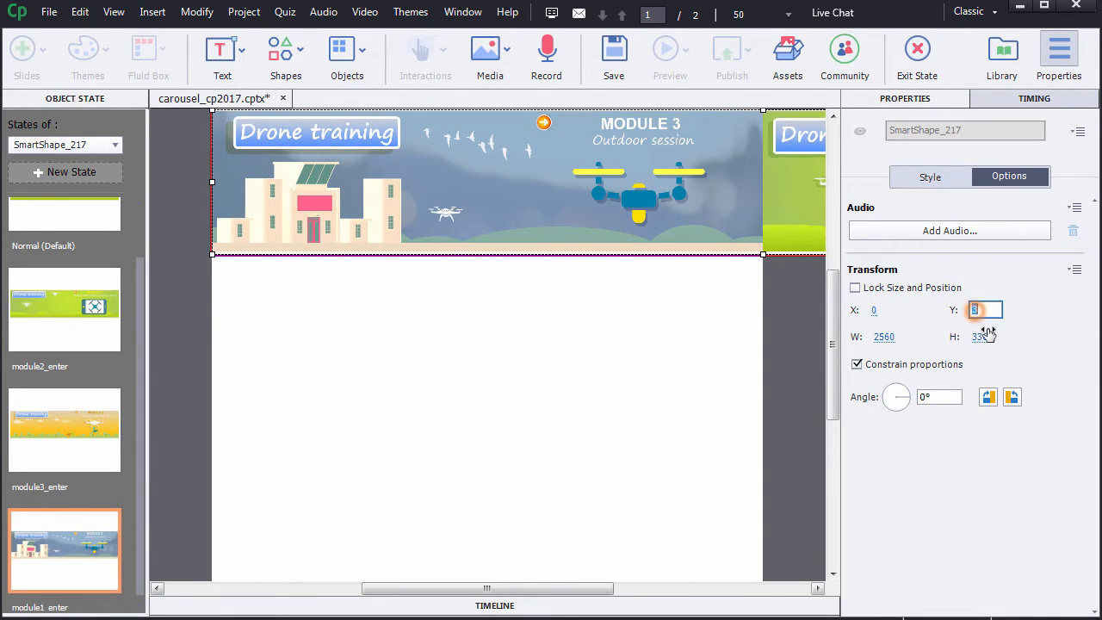
type("0")
key("Return")
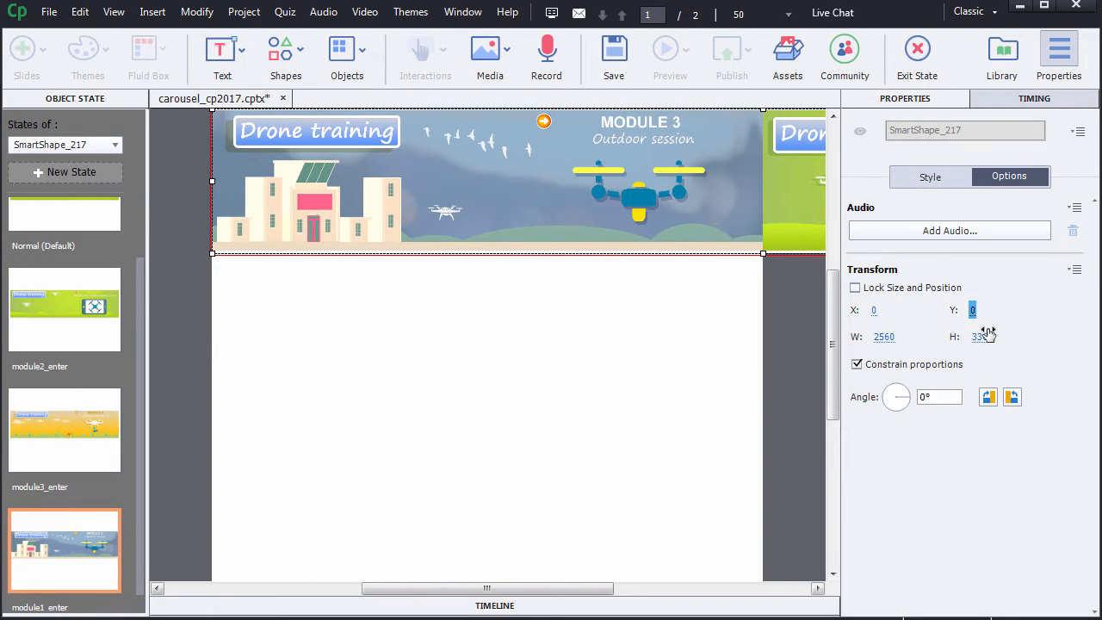
left_click(560, 348)
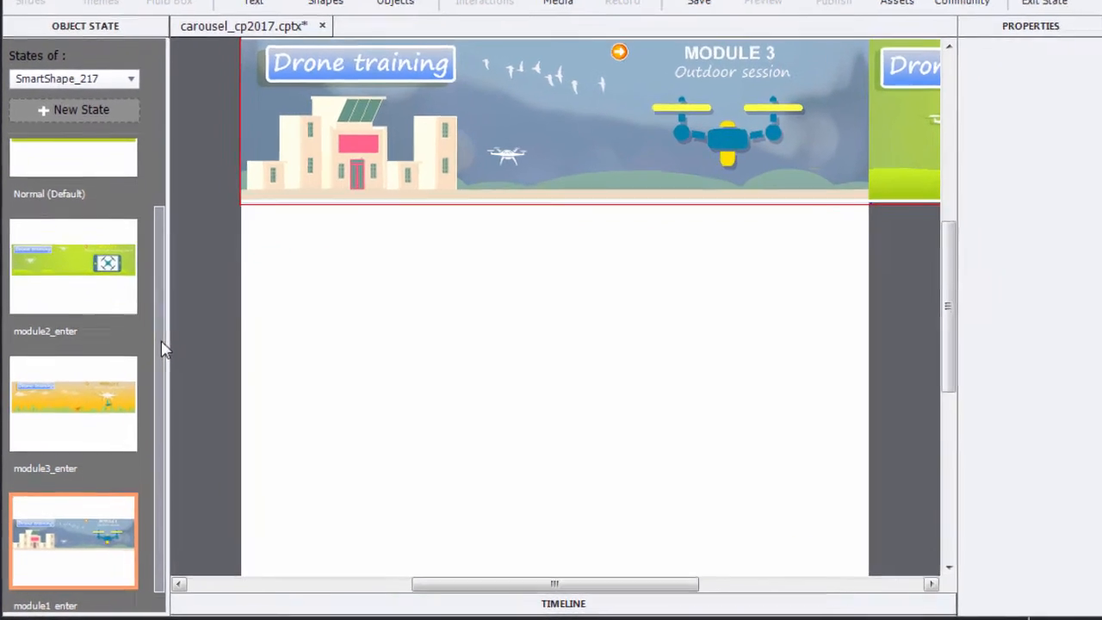
left_click_drag(141, 377, 145, 331)
left_click_drag(199, 220, 199, 234)
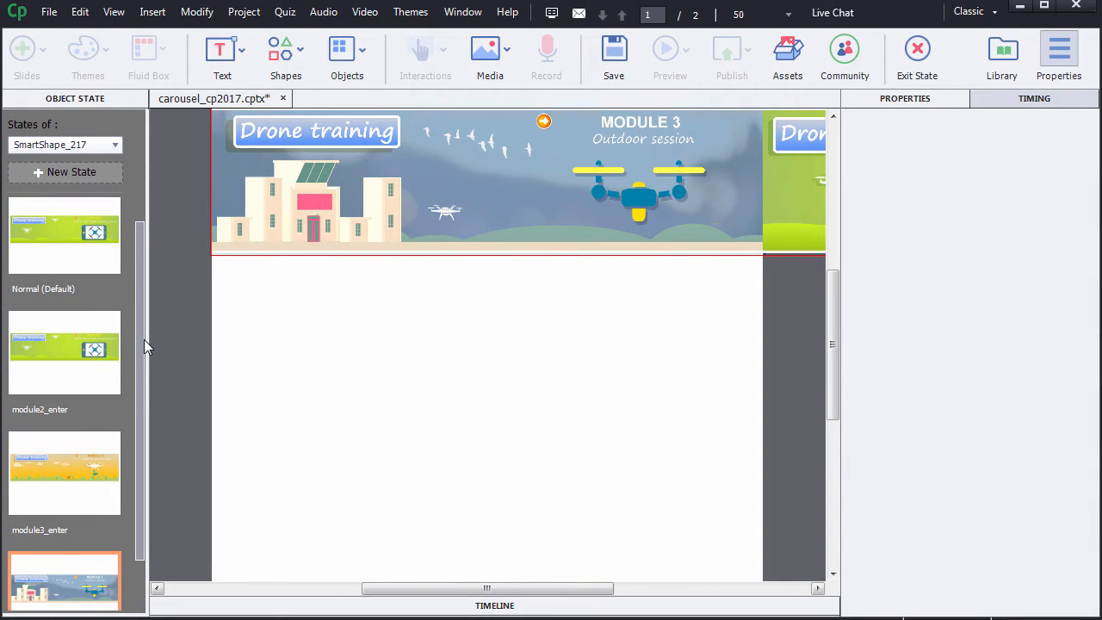
Step: Apply the Fly In From Right entrance effect to the transition image in the module2_enter state
left_click(76, 239)
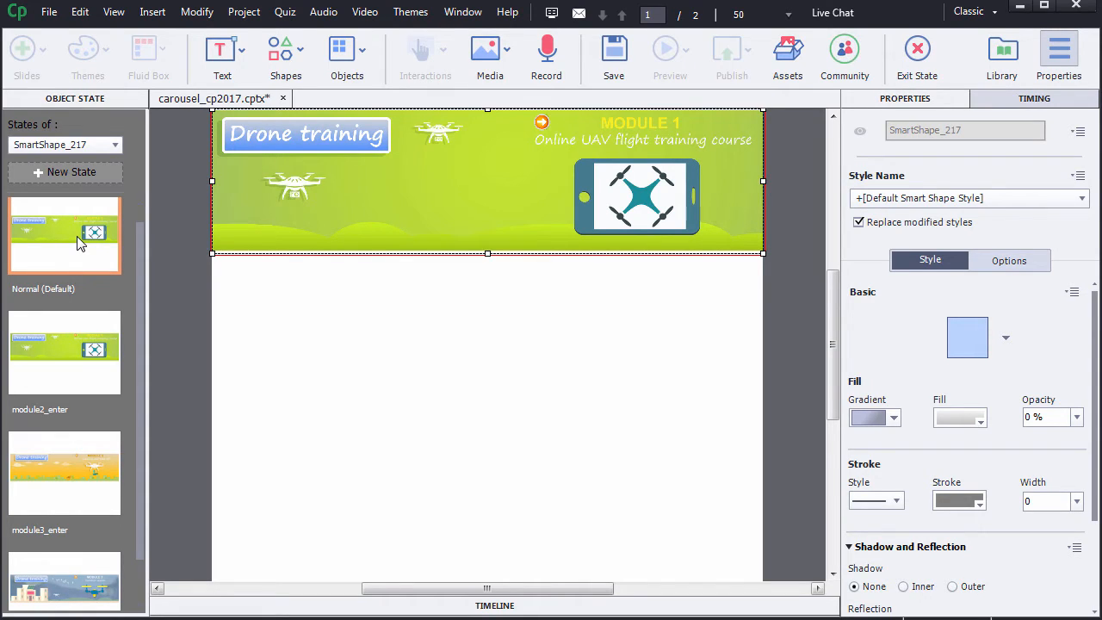
left_click(75, 346)
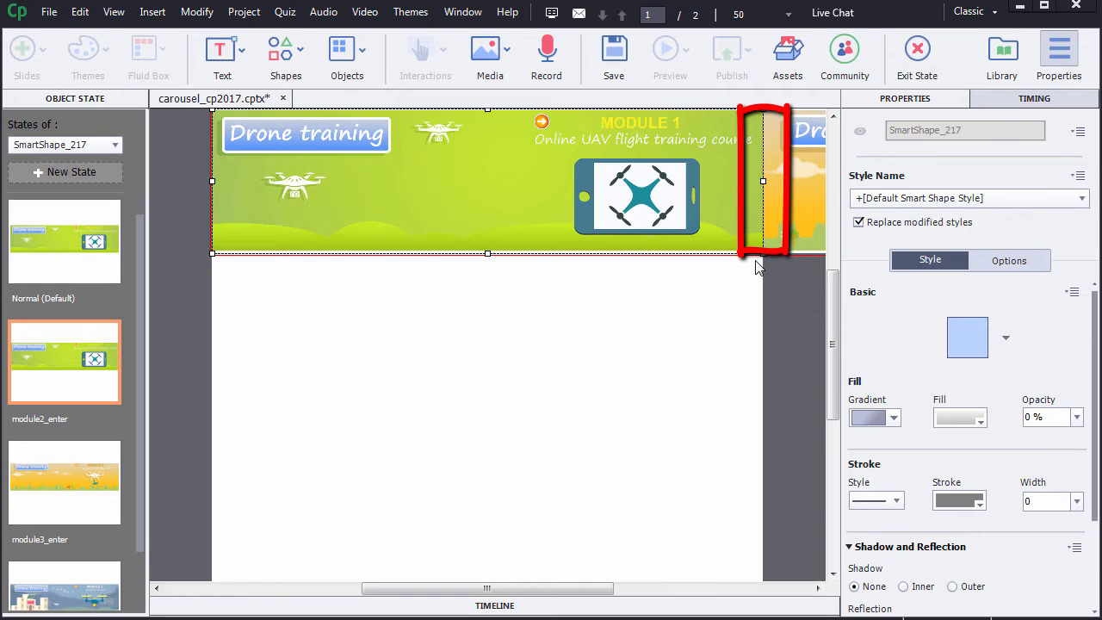
left_click(805, 204)
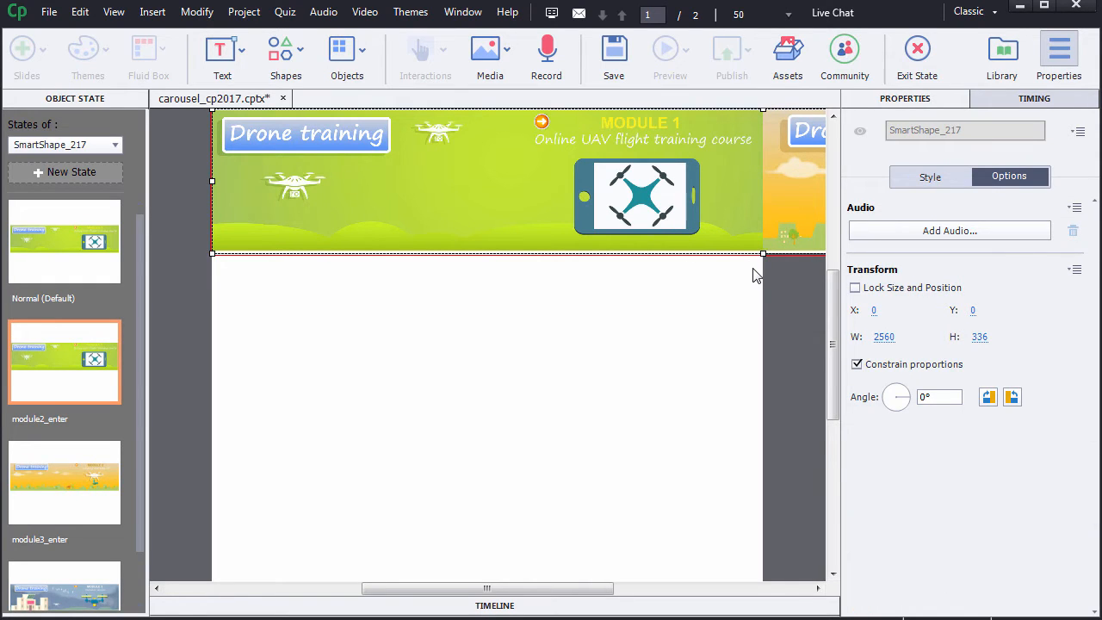
left_click(993, 104)
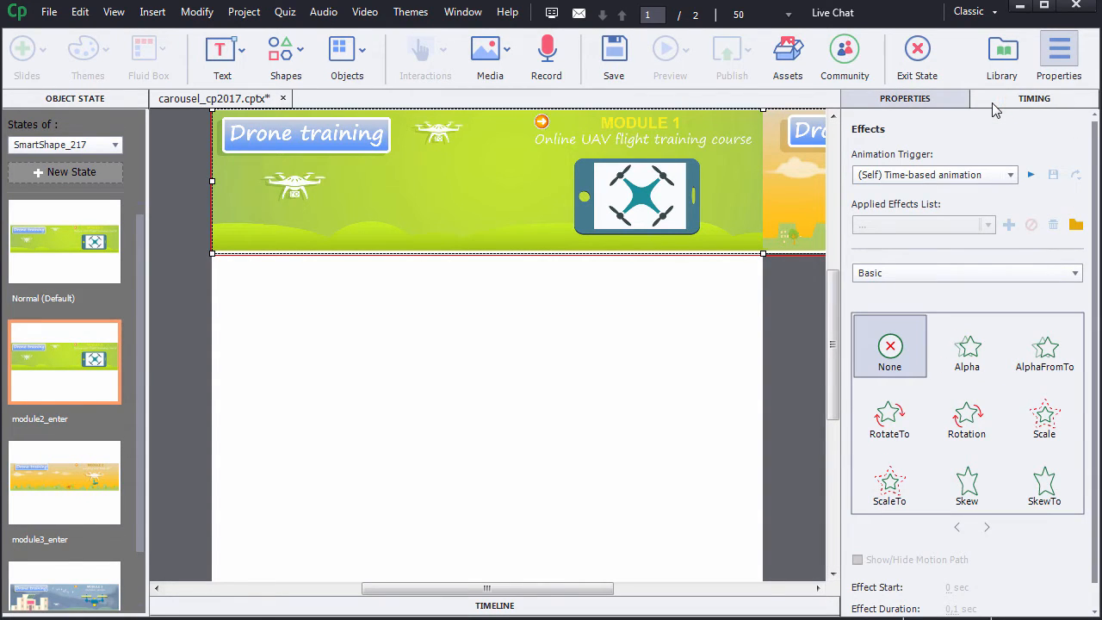
left_click(967, 273)
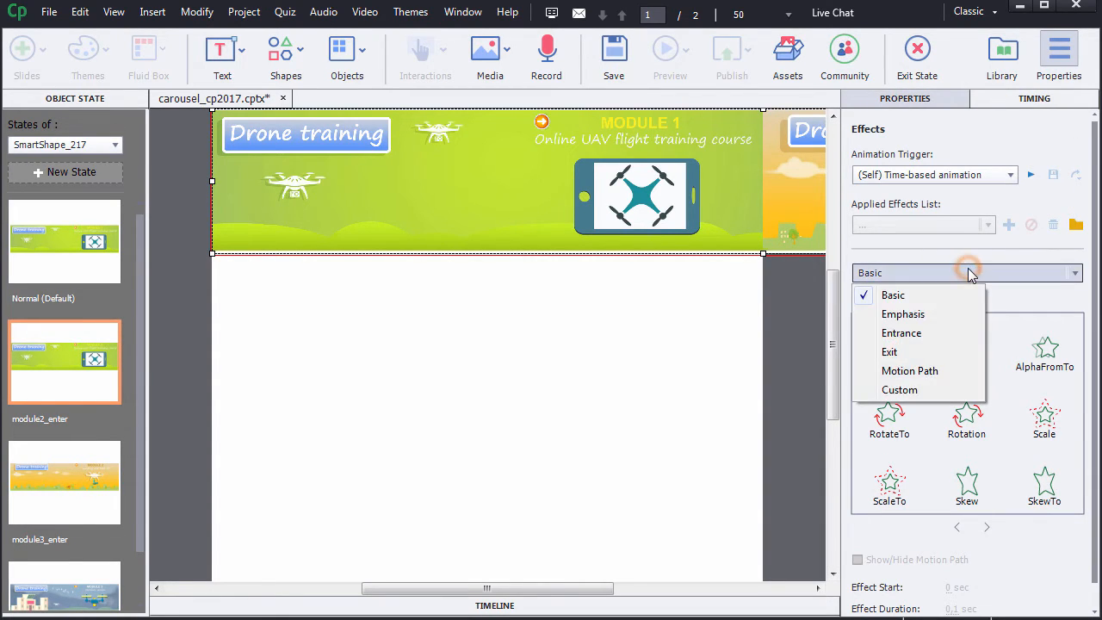
left_click(947, 333)
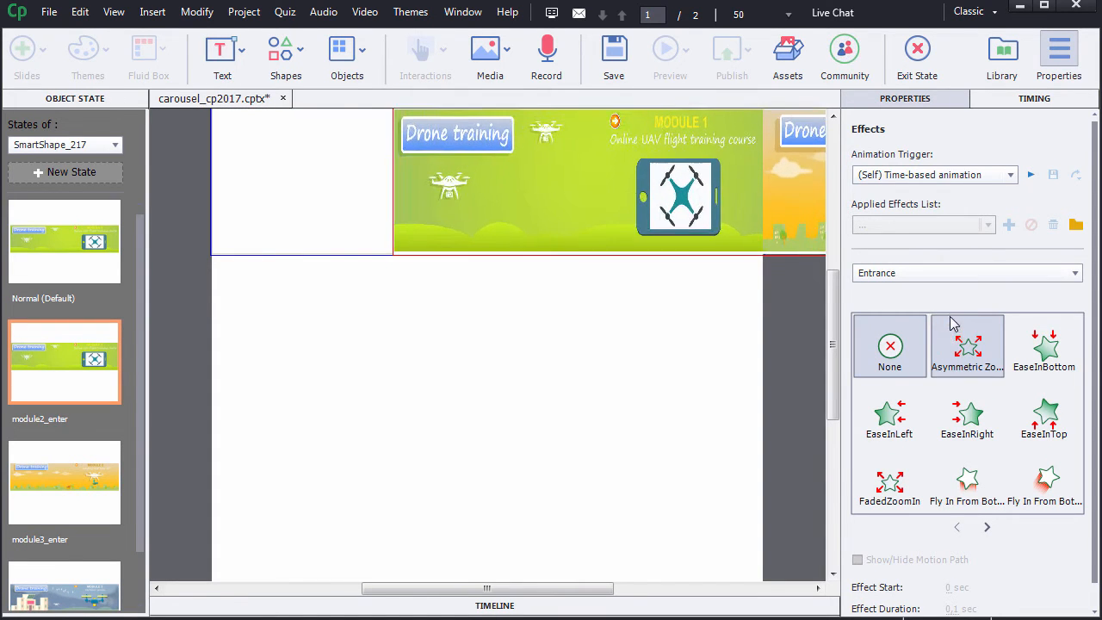
left_click(987, 527)
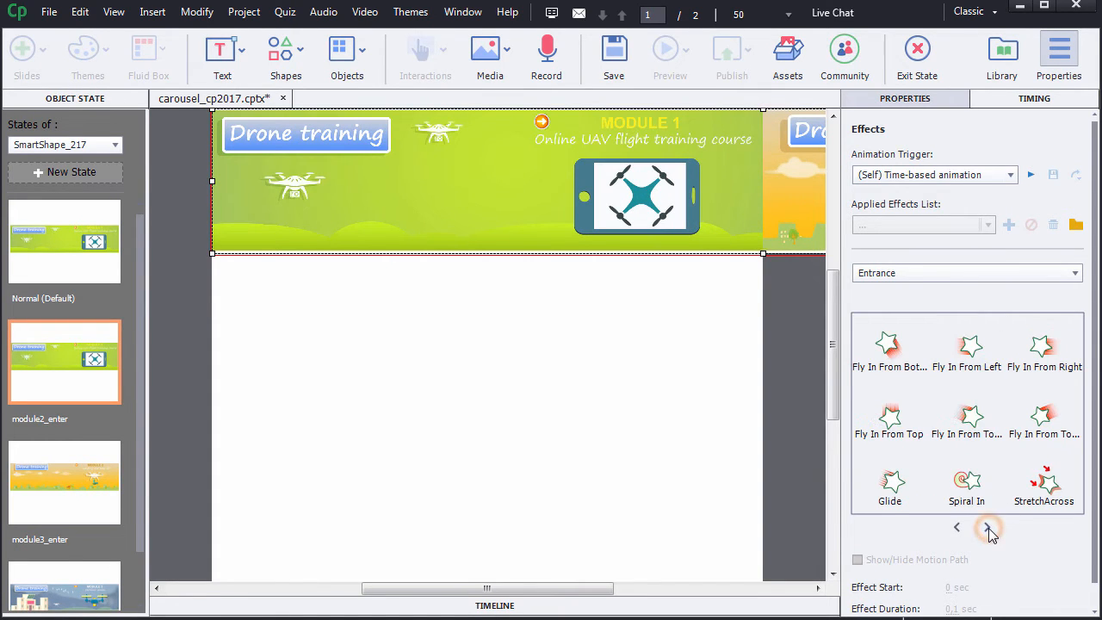
left_click(1042, 347)
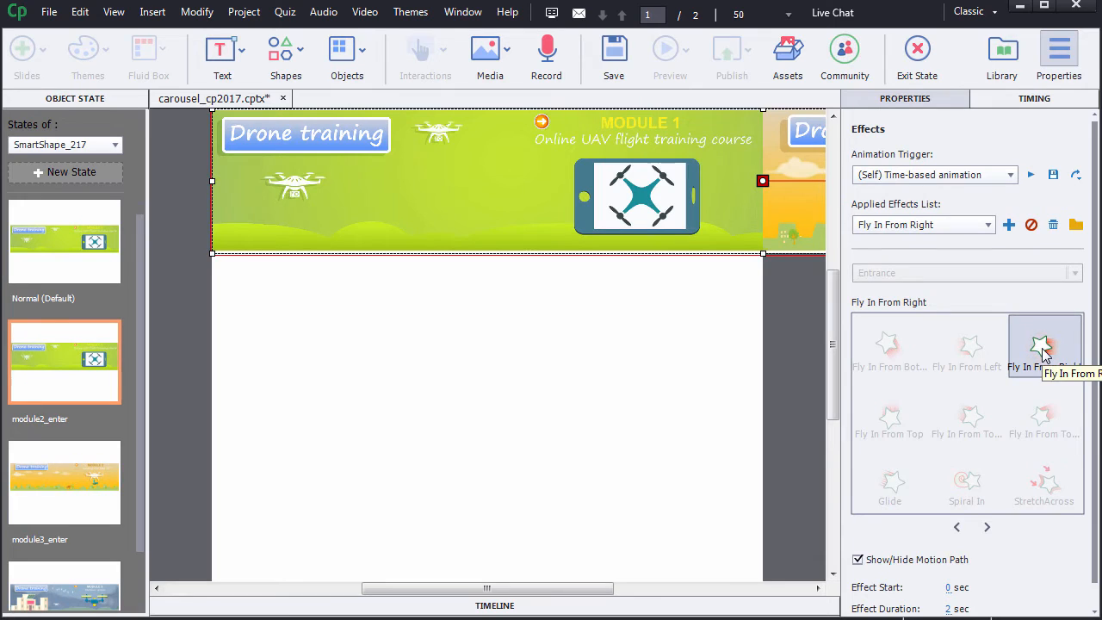
Step: Show the rulers, place a vertical guide on the slide's right edge and move the motion path so its start sits on that guide
left_click_drag(521, 591, 630, 593)
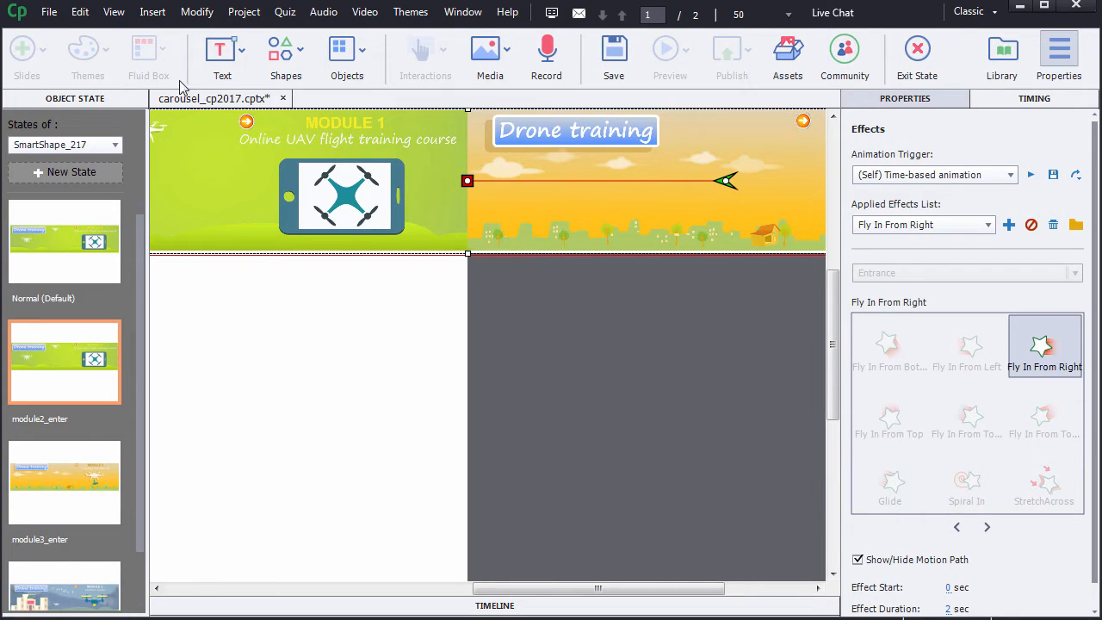
left_click(114, 12)
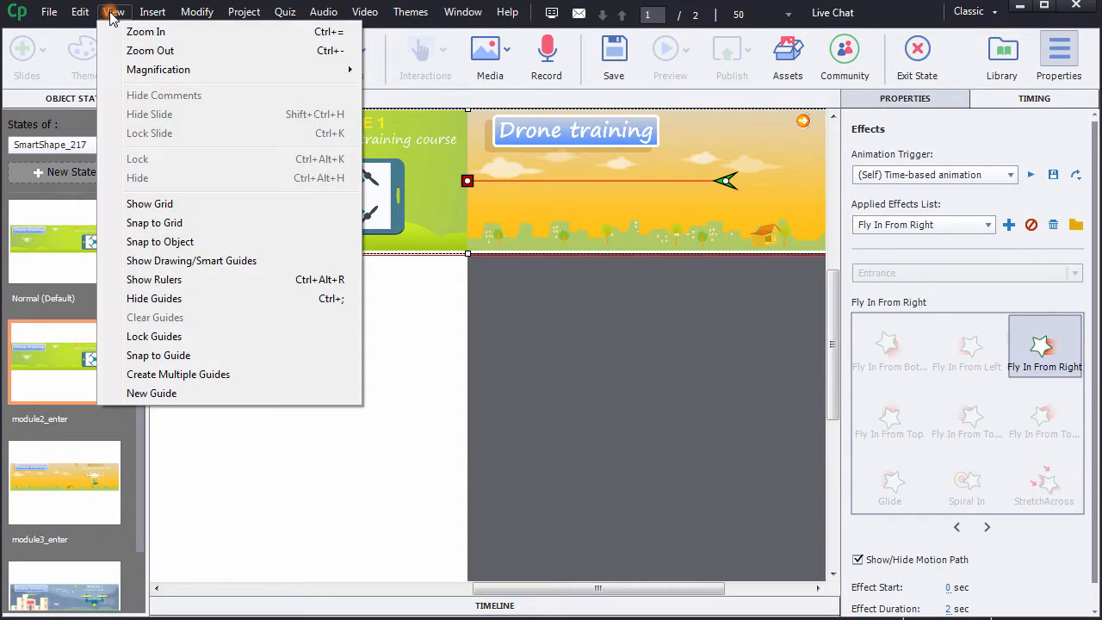
left_click(179, 281)
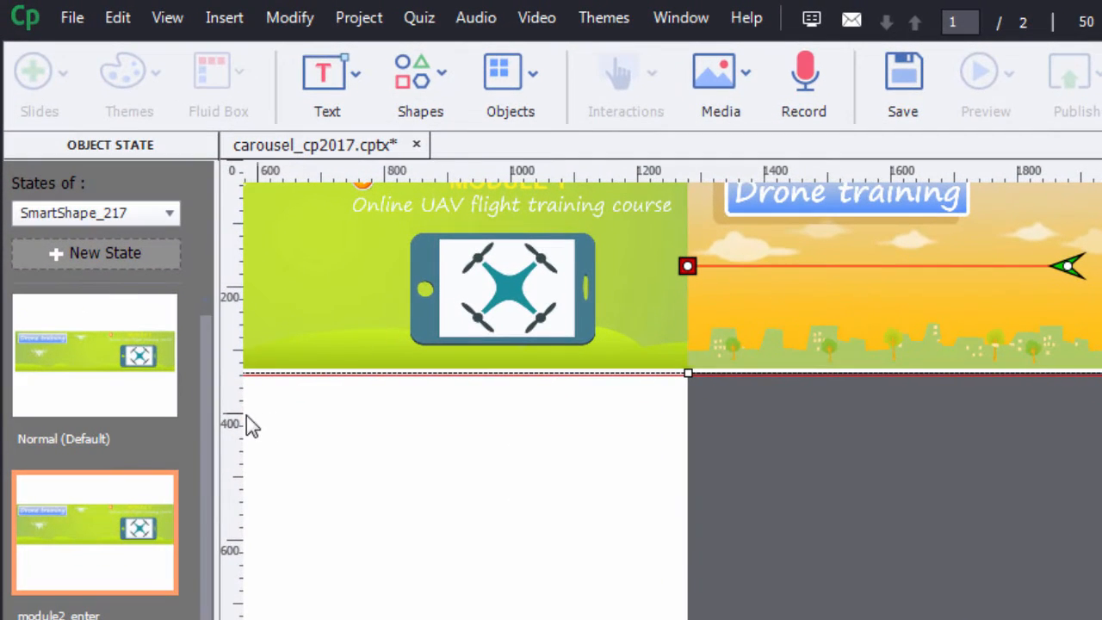
left_click_drag(175, 309, 205, 313)
left_click_drag(275, 421, 687, 423)
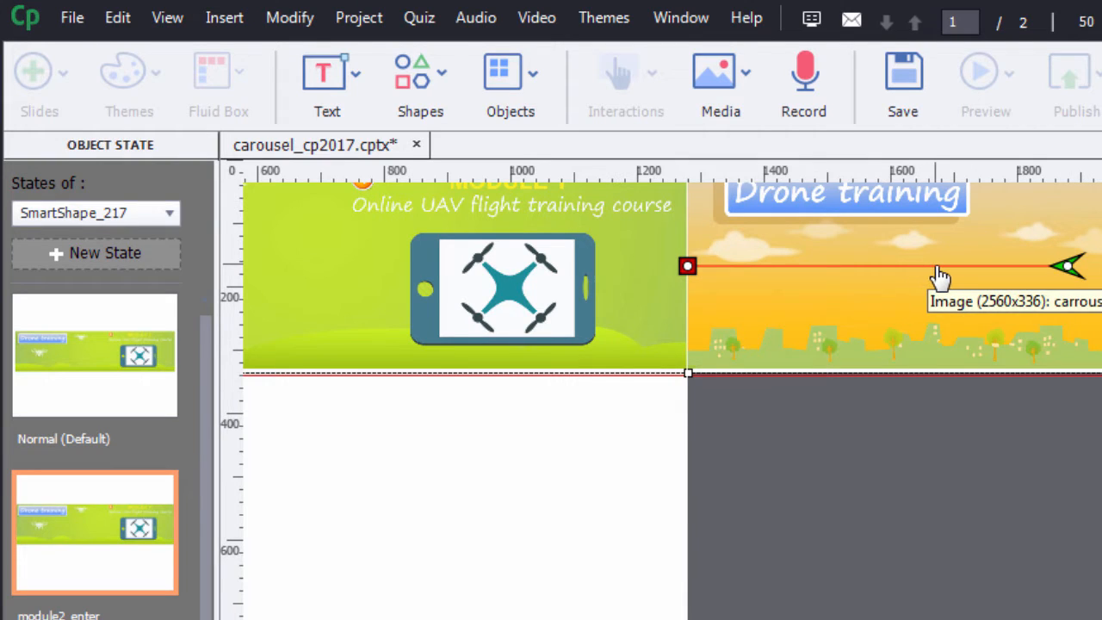
left_click_drag(938, 277, 172, 275)
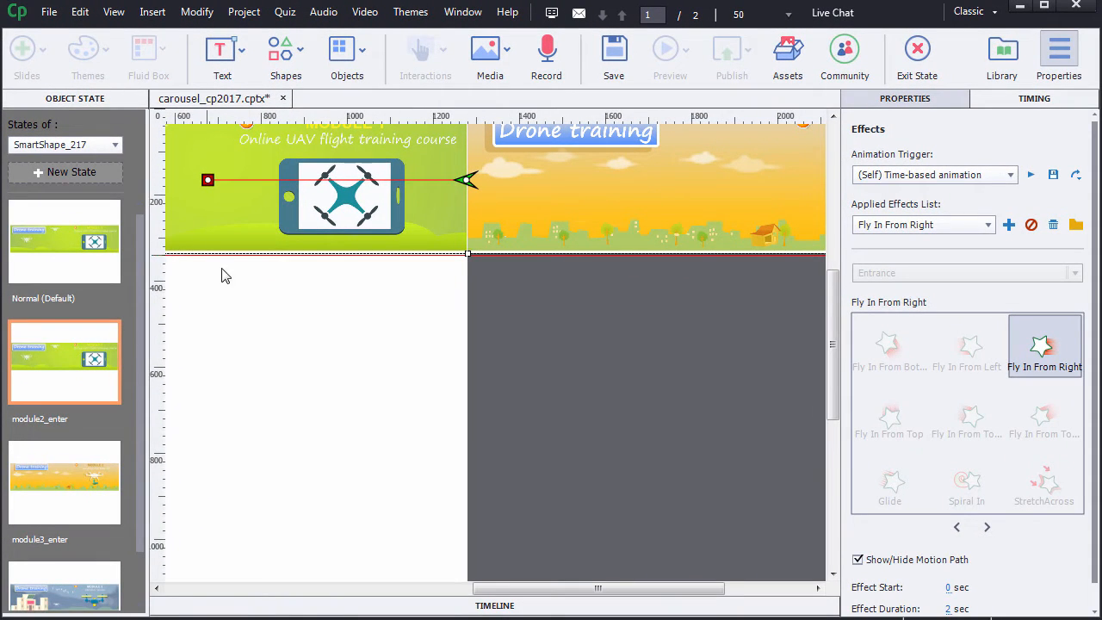
Step: Place a second vertical guide on the slide's left edge and extend the motion path's end point horizontally to it
left_click_drag(832, 345, 835, 330)
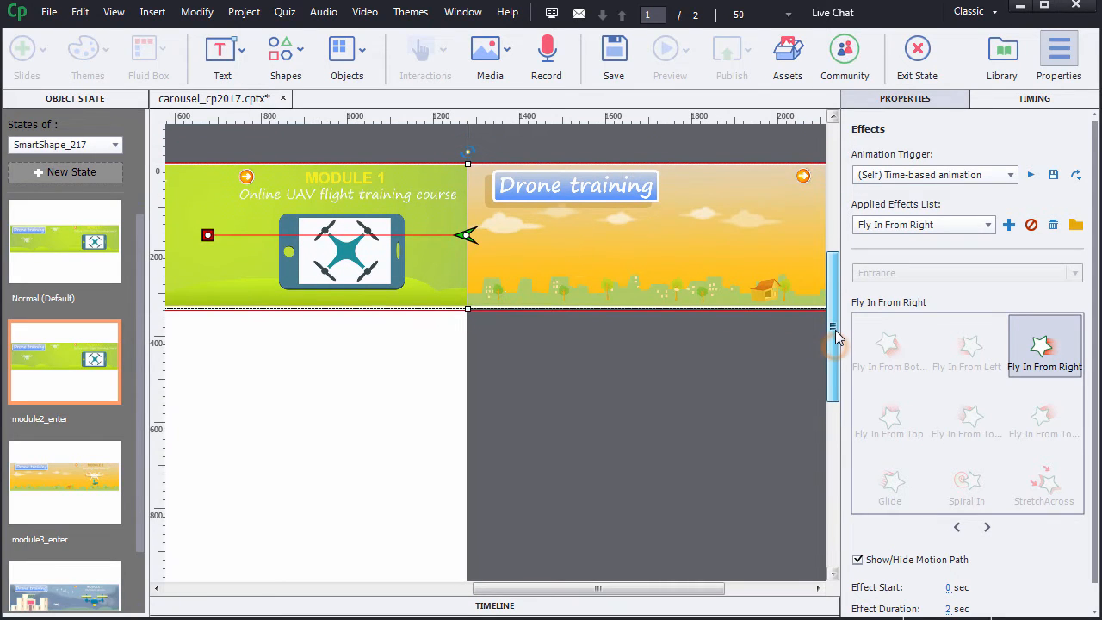
left_click_drag(720, 589, 608, 603)
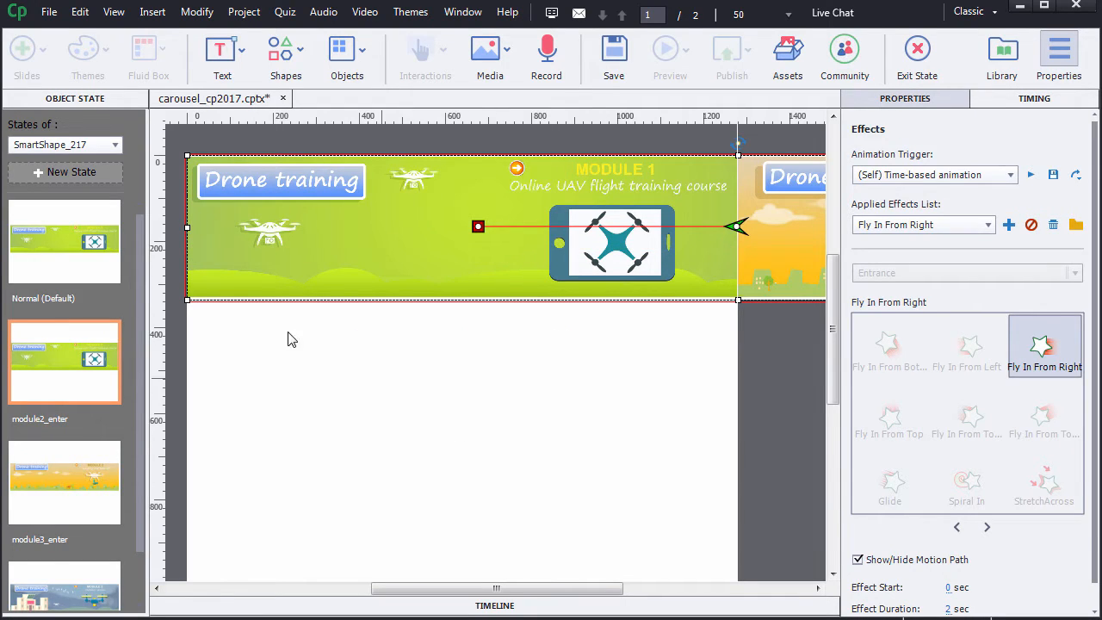
left_click(186, 229)
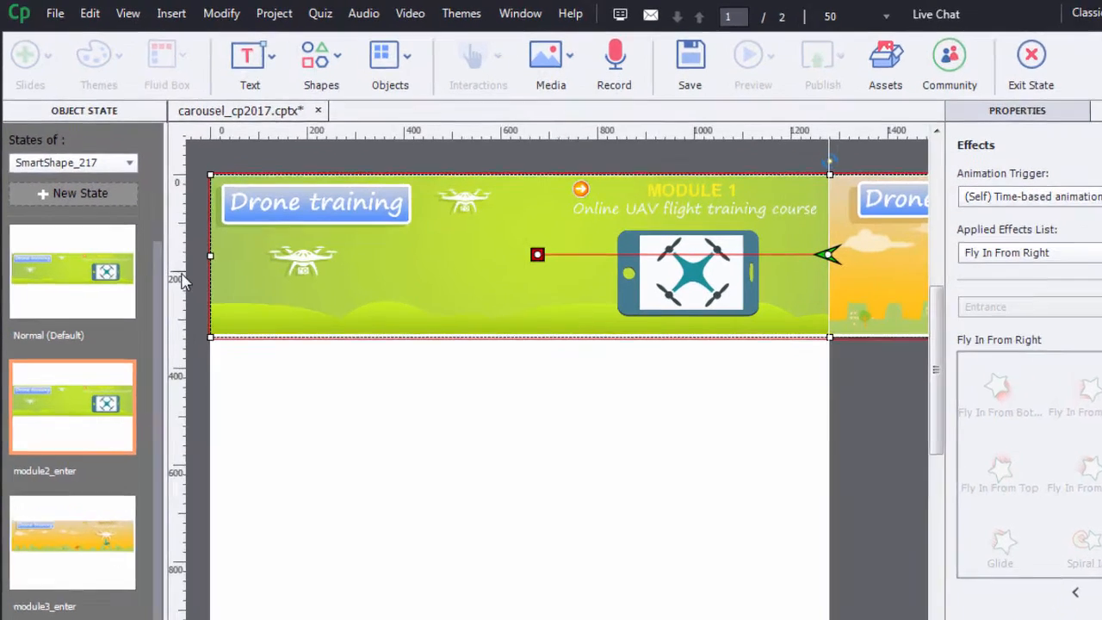
left_click_drag(178, 275, 210, 275)
left_click_drag(274, 359, 274, 359)
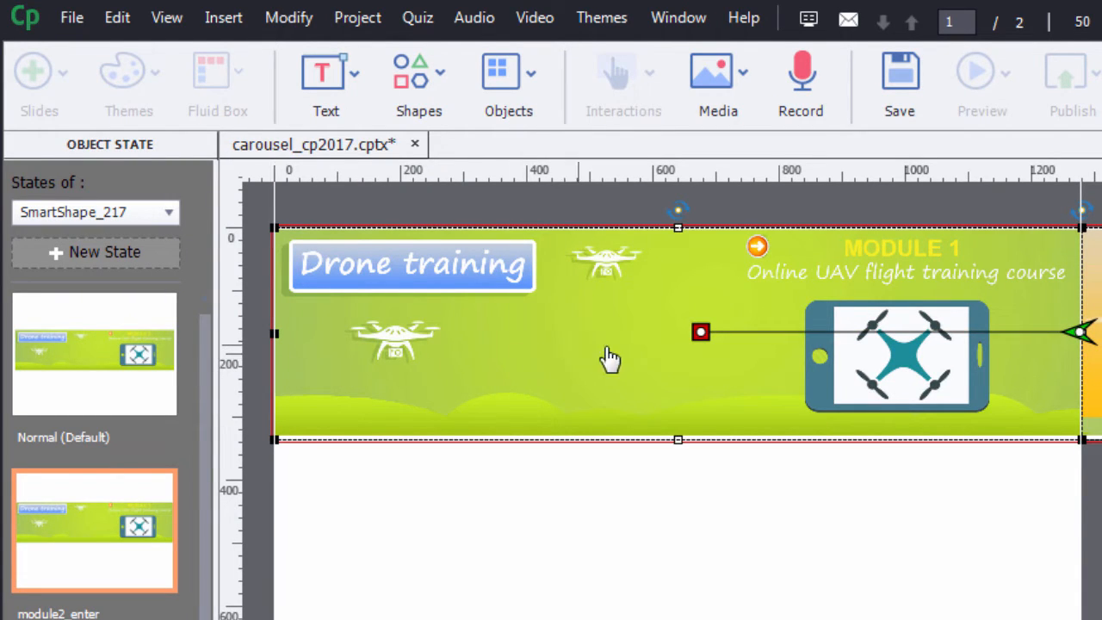
left_click(699, 331)
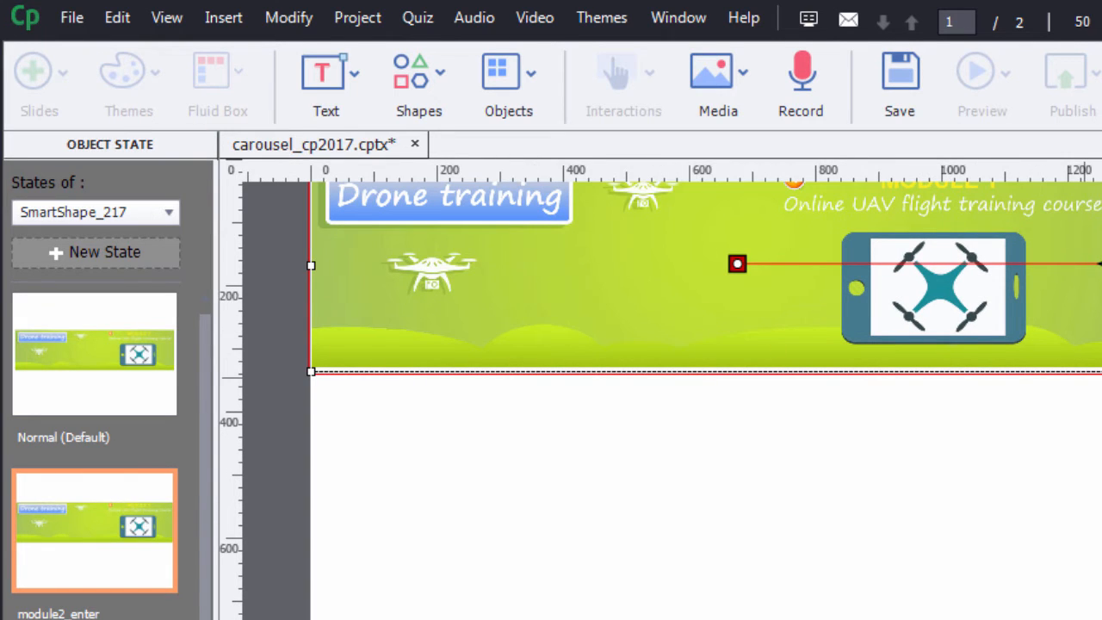
scroll(672, 388, "up", 5)
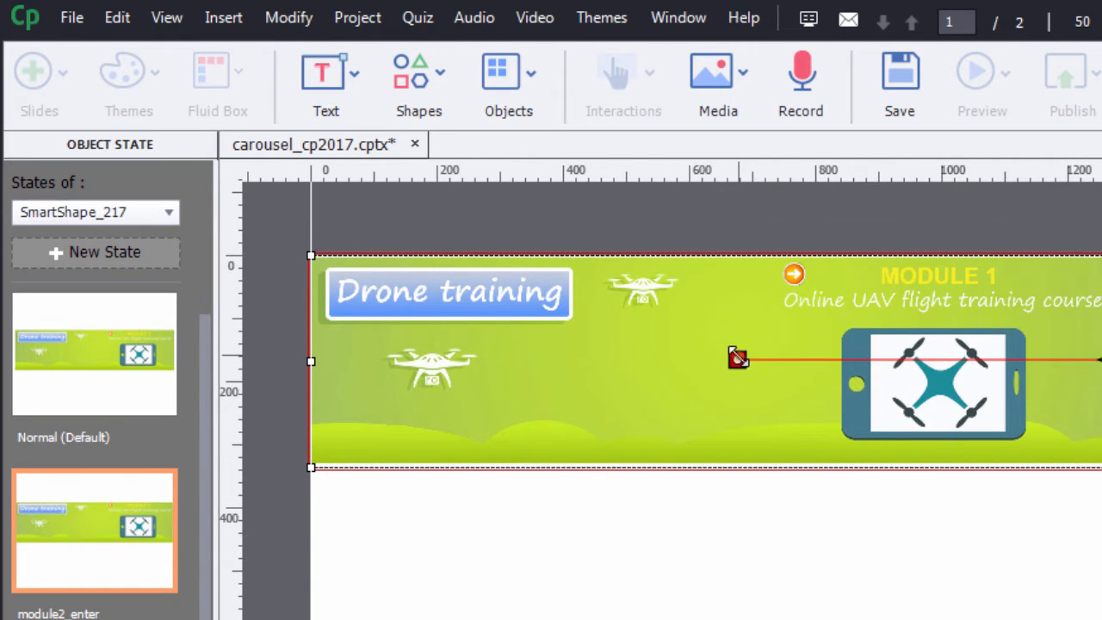
left_click_drag(738, 358, 309, 360)
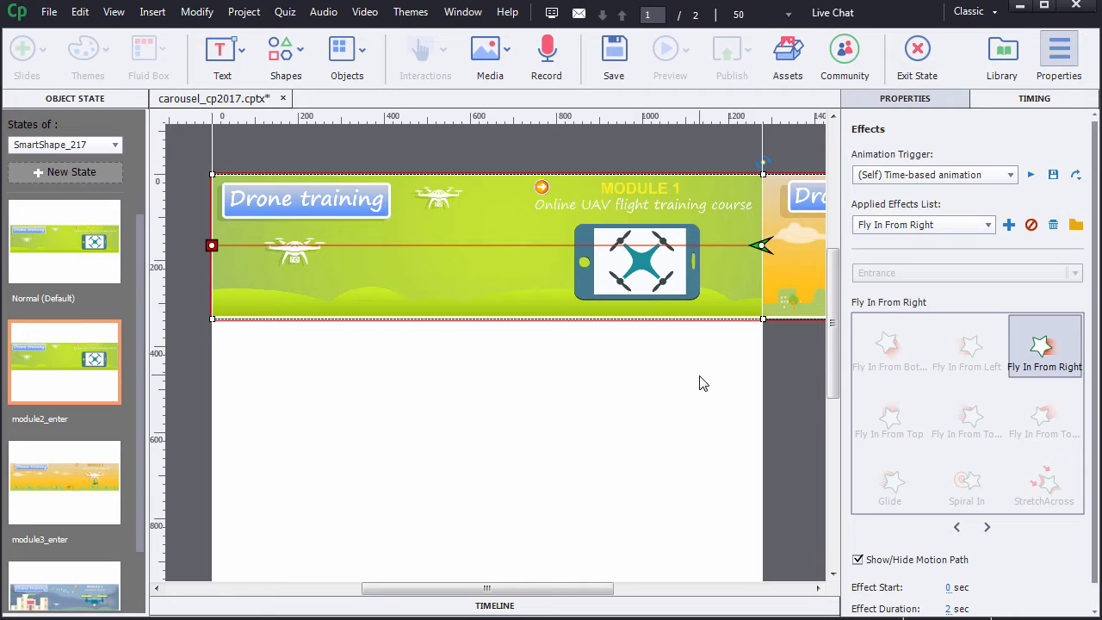
Step: Save the adjusted Fly In From Right effect as mycarousel2 in the anim folder on drive C
left_click(1054, 178)
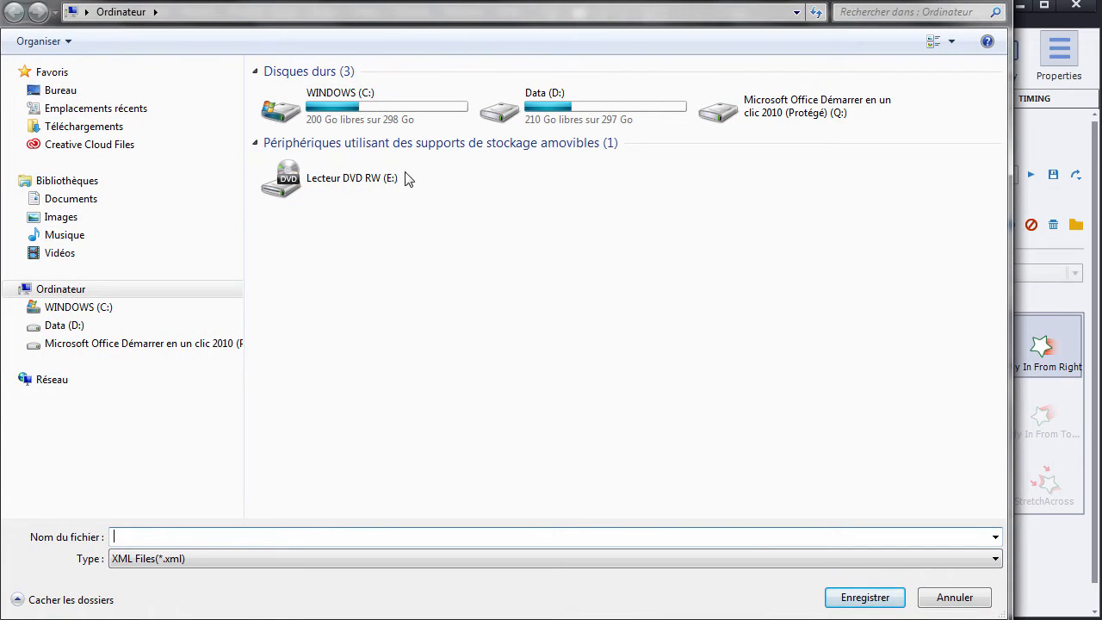
left_click(80, 309)
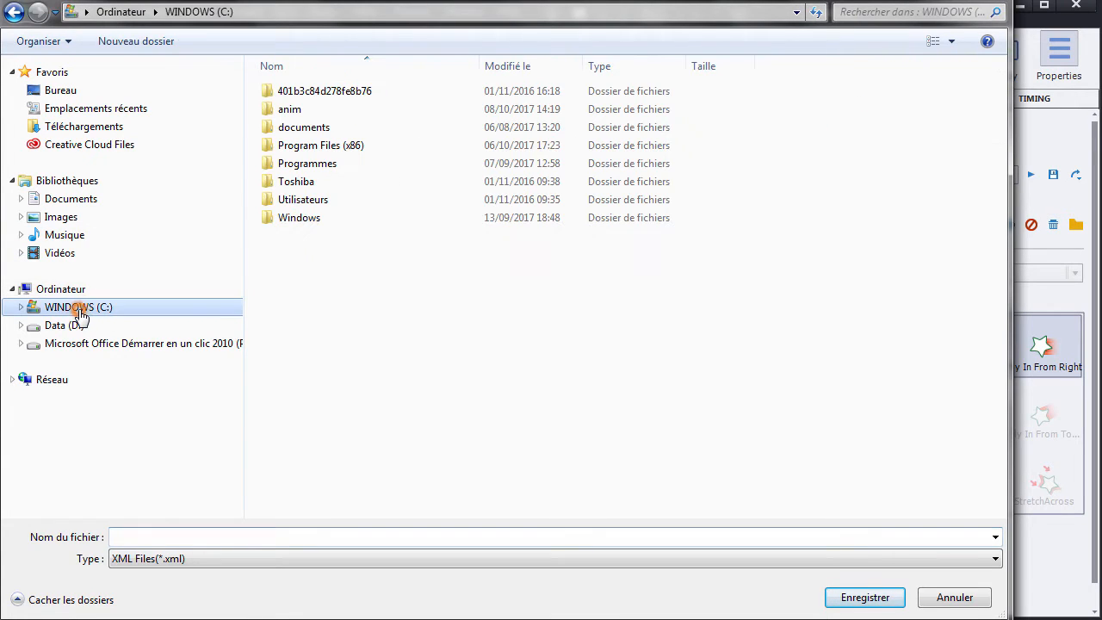
double_click(286, 114)
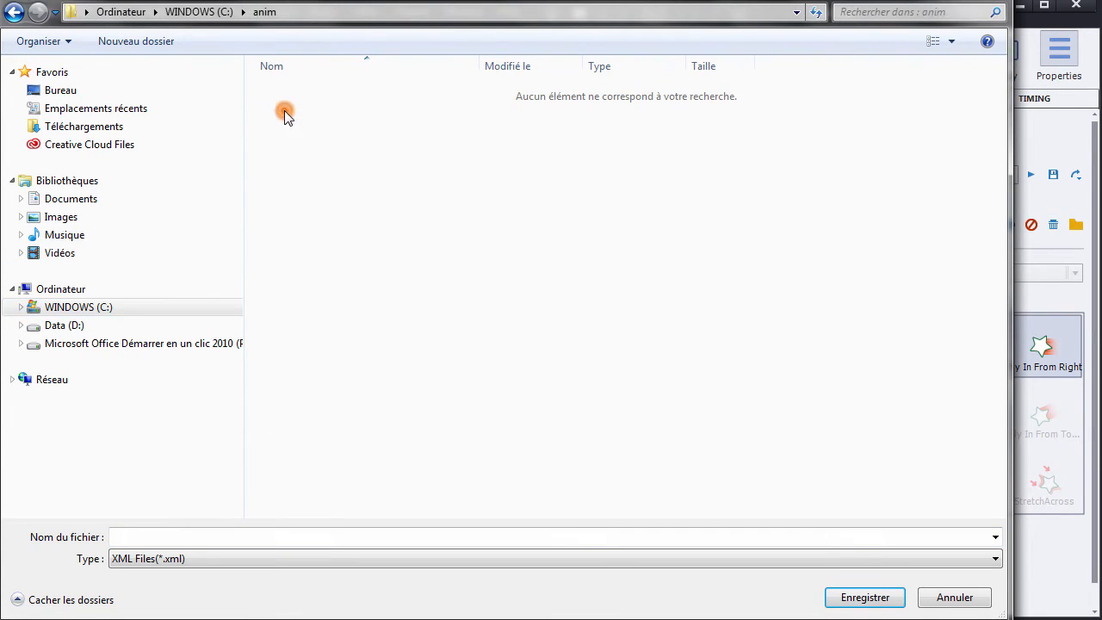
left_click(151, 535)
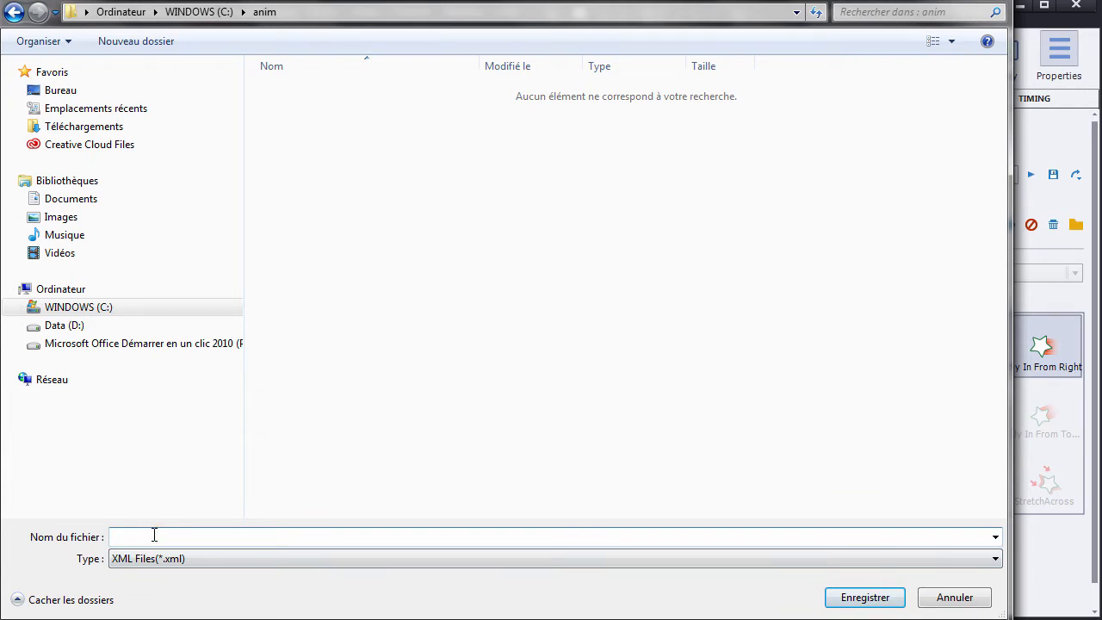
type("mycarousel2")
left_click(872, 600)
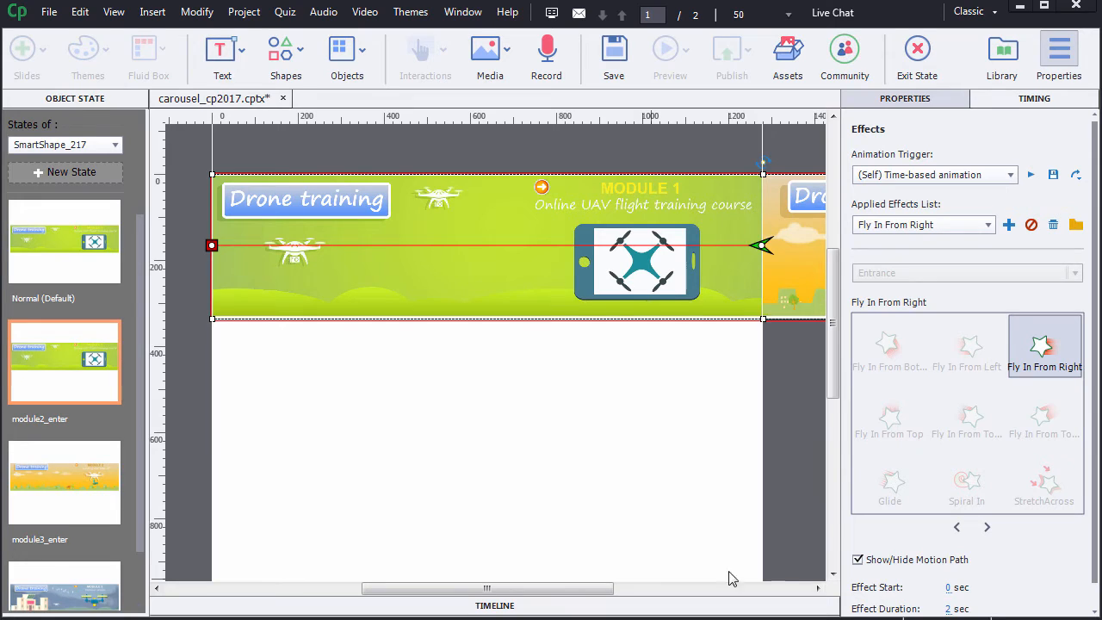
Step: Apply the saved mycarousel2 effect from C:\anim to the transition image in the module3_enter state
left_click(84, 471)
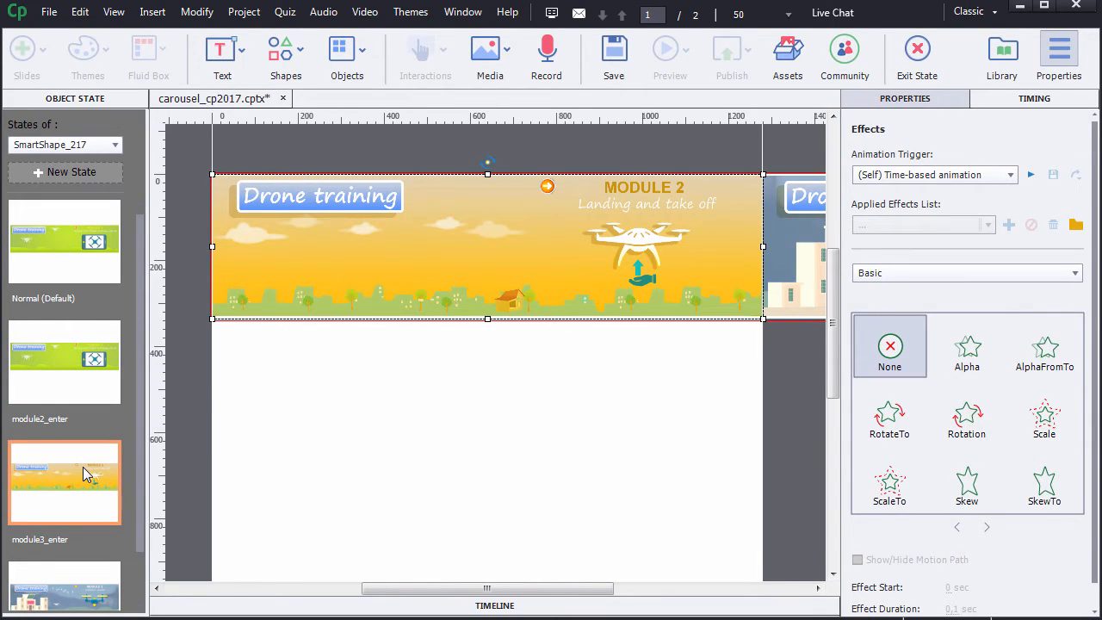
left_click(783, 294)
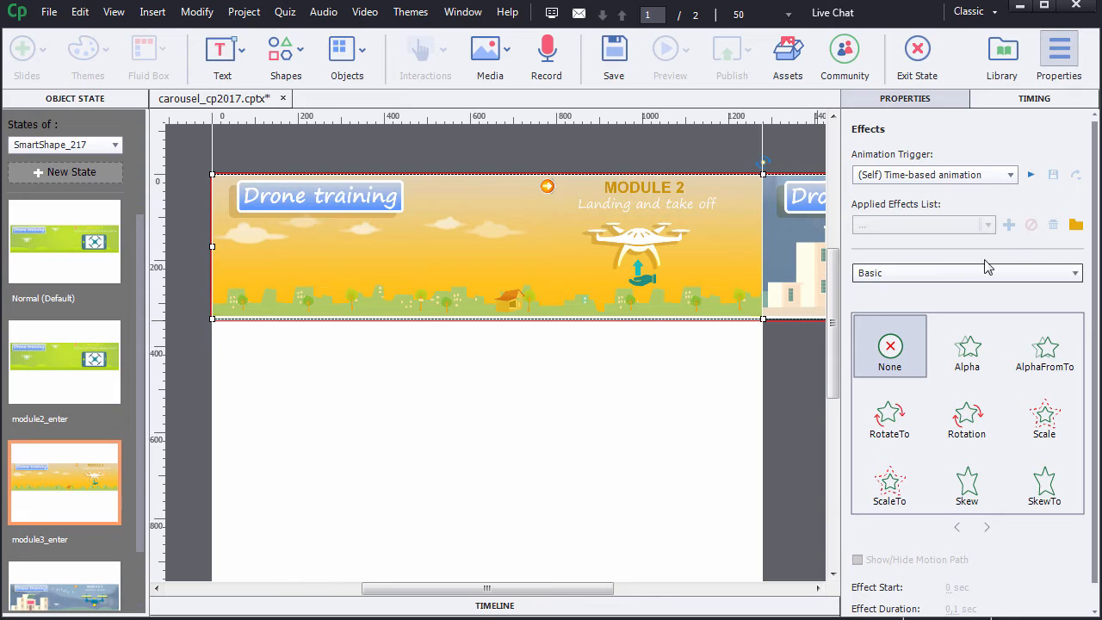
left_click(1075, 225)
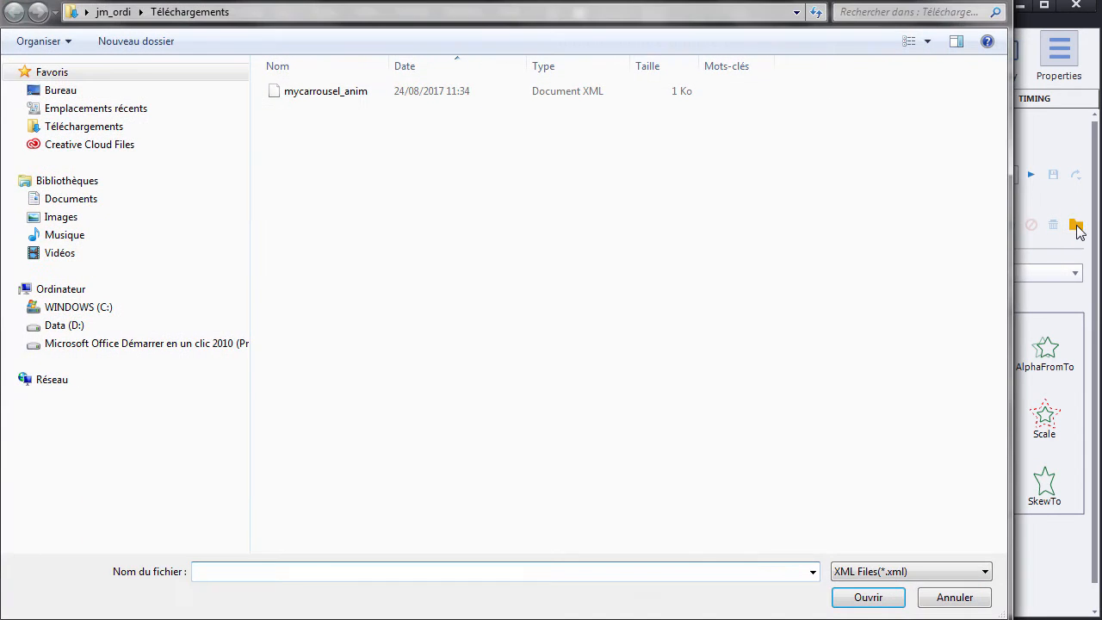
left_click(118, 307)
double_click(289, 110)
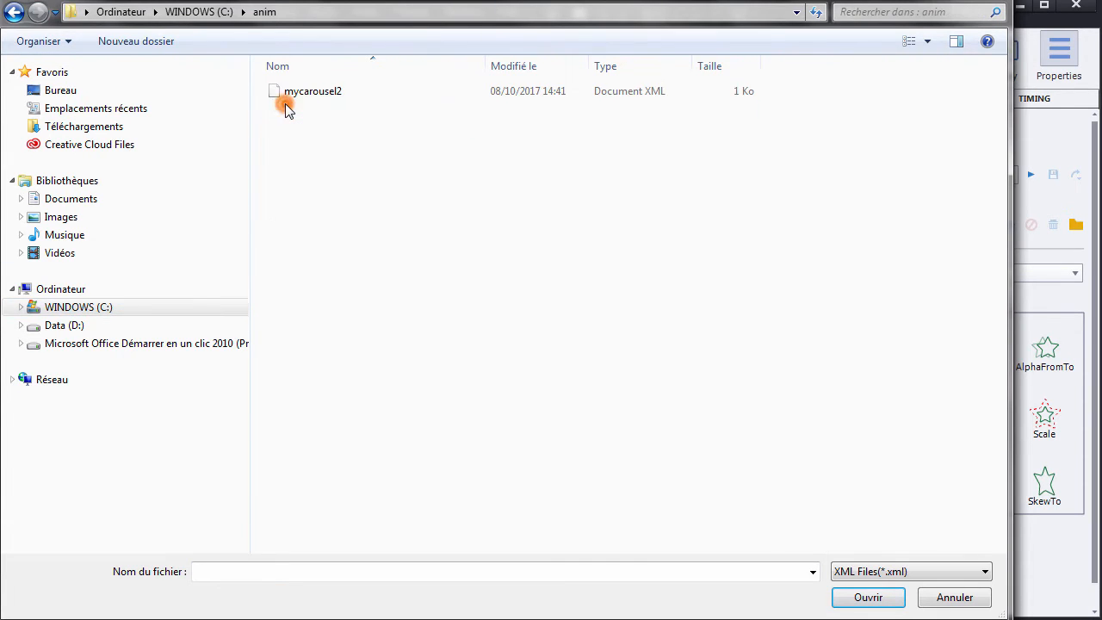
left_click(297, 92)
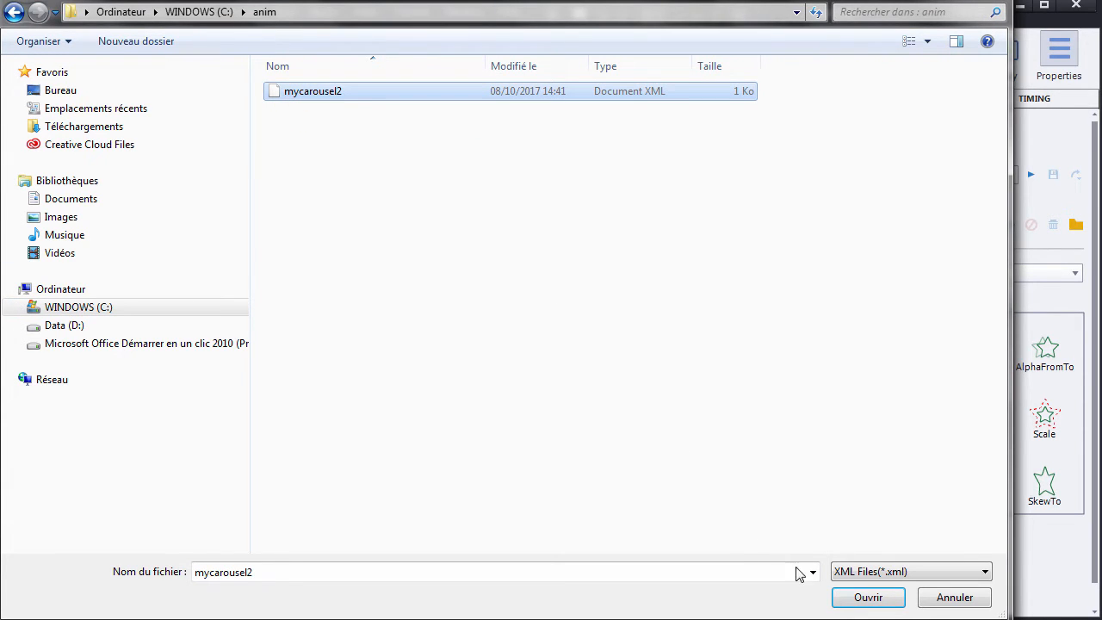
left_click(854, 598)
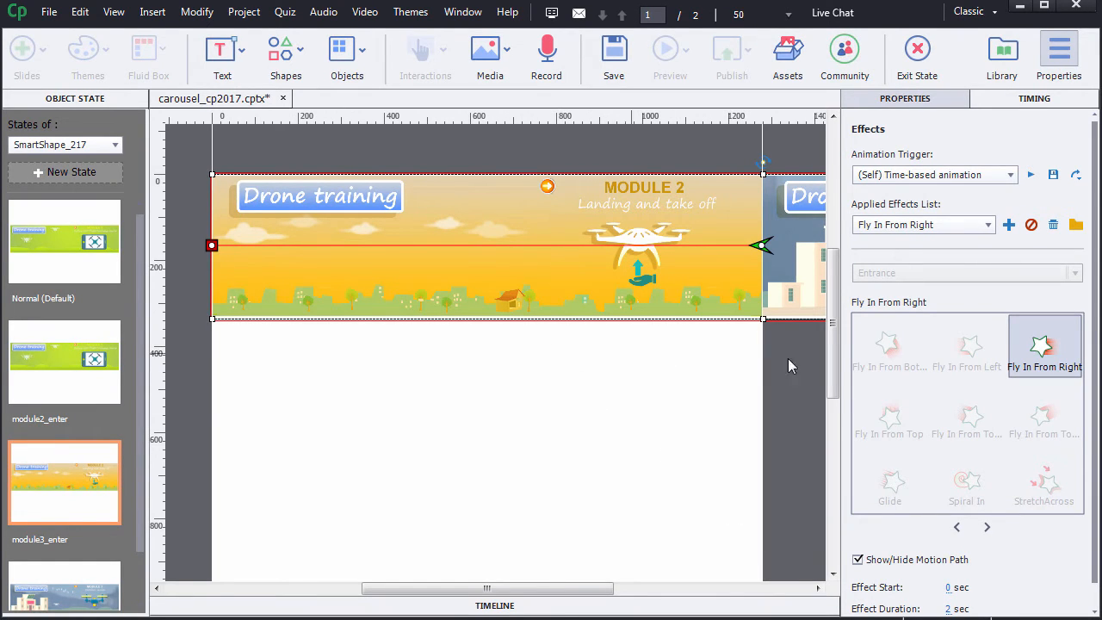
left_click(1026, 348)
Step: Apply the saved mycarousel2 effect to the transition image in the module1_enter state
left_click(91, 582)
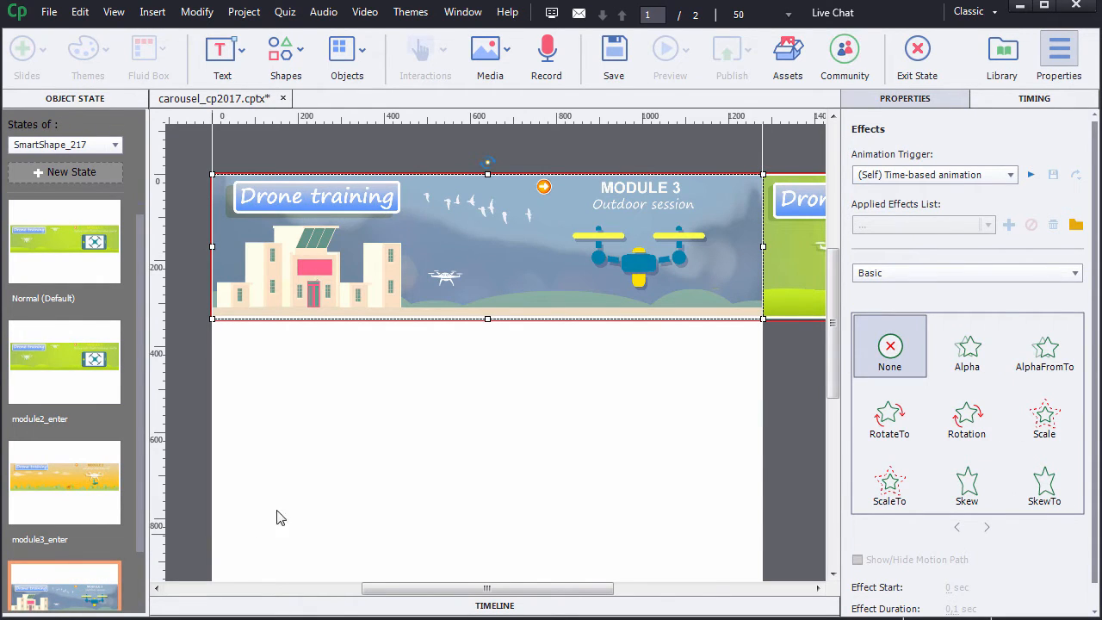
left_click(773, 297)
left_click(1076, 225)
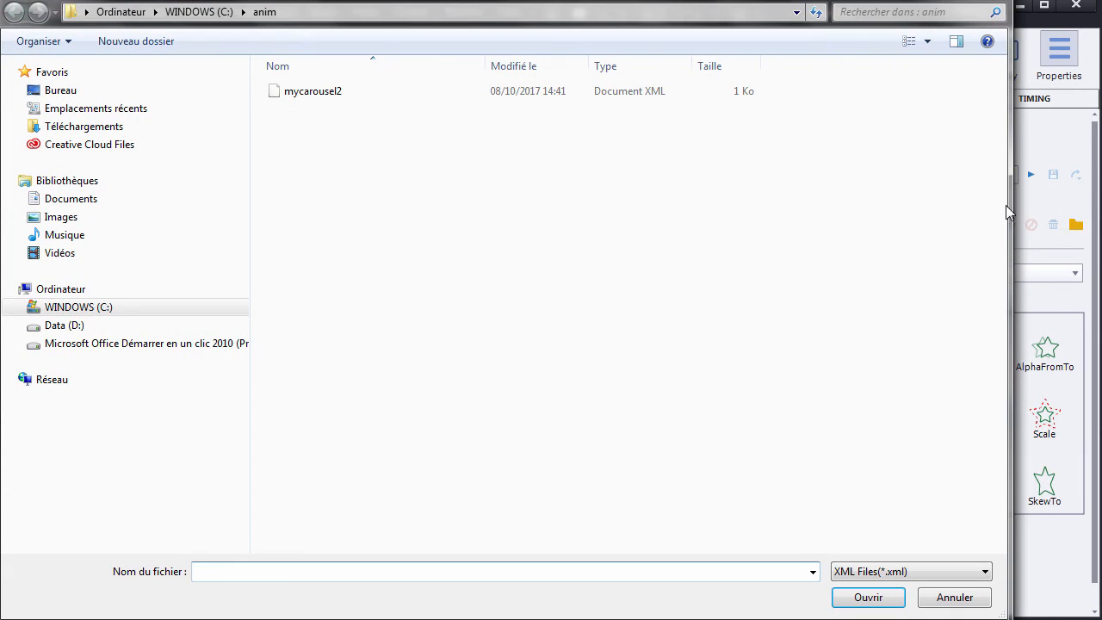
left_click(297, 94)
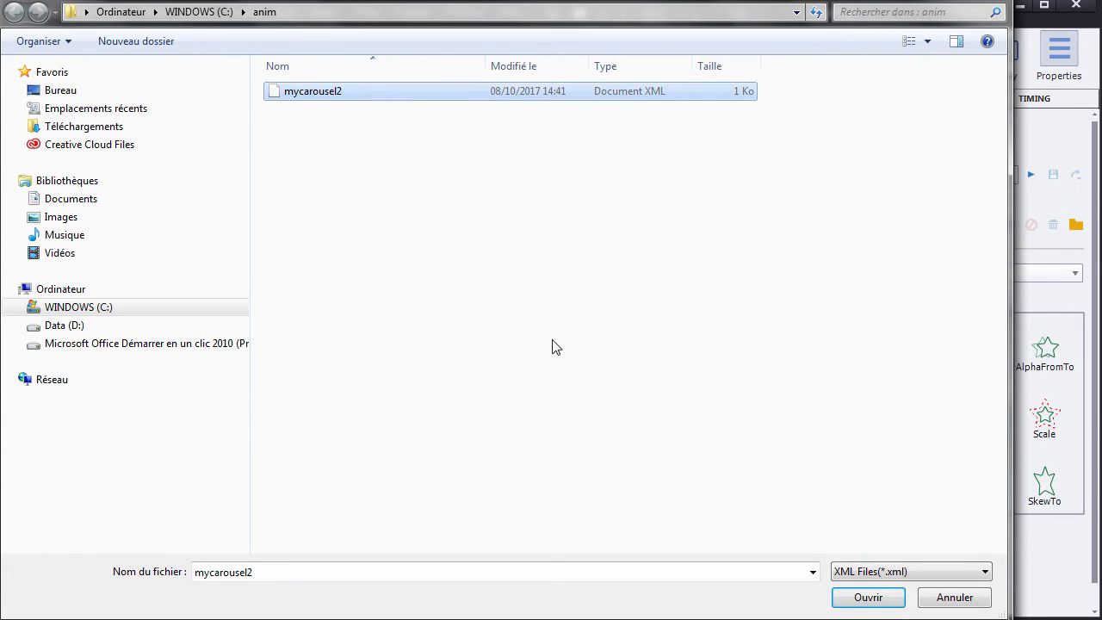
left_click(868, 598)
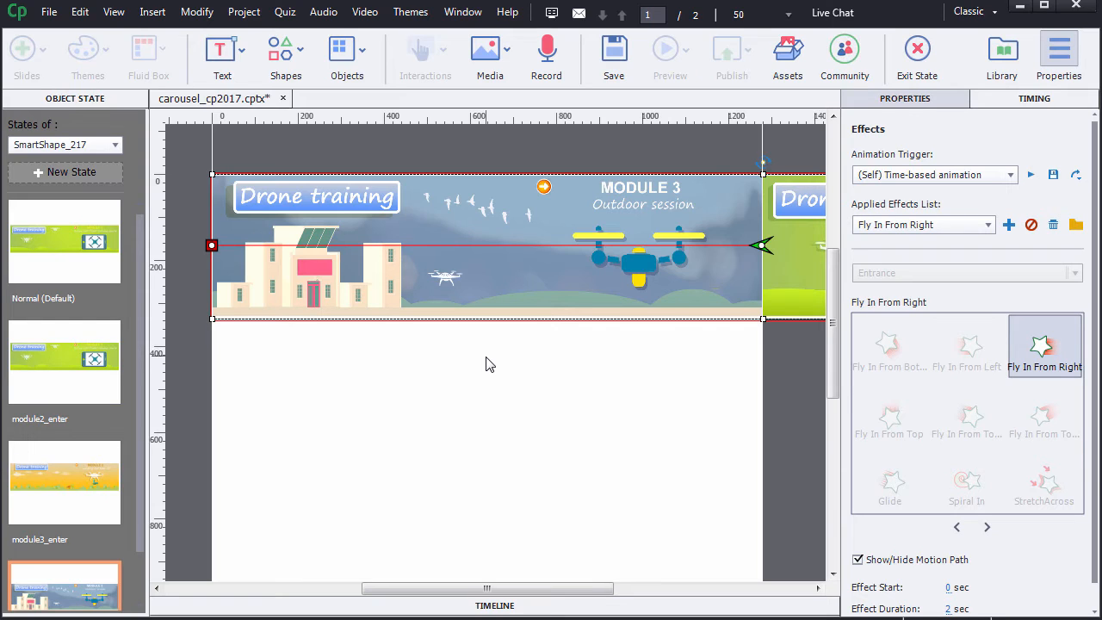
Step: Check the transition images and their motion paths in the module2_enter, module3_enter and module1_enter states
left_click(85, 261)
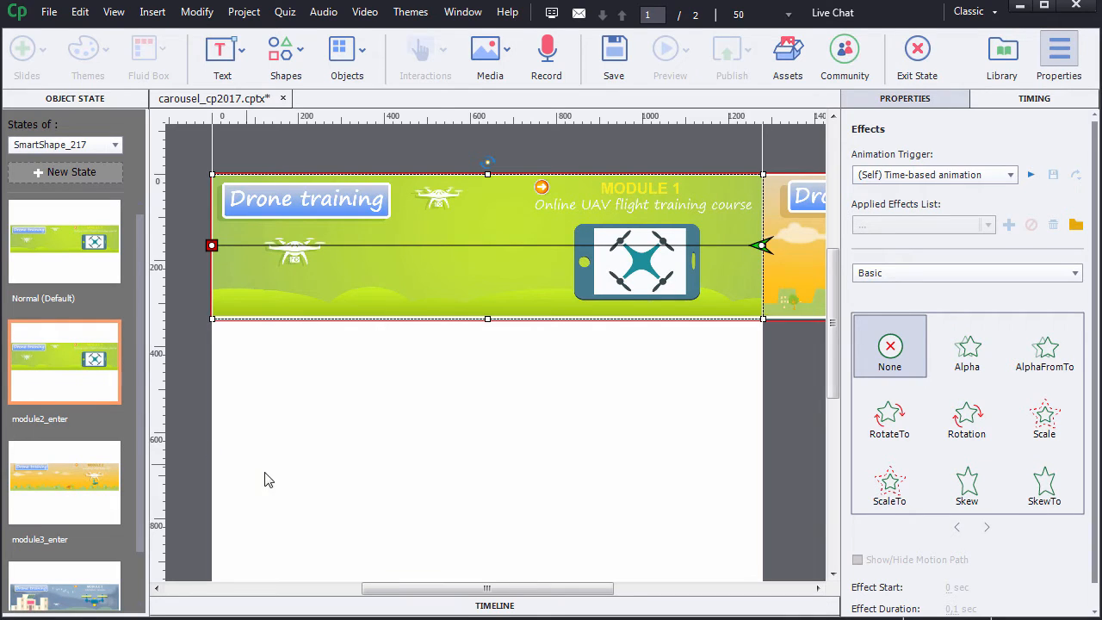
mouse_move(413, 593)
left_mouse_down()
mouse_move(629, 590)
mouse_move(392, 588)
mouse_move(413, 578)
left_mouse_up()
left_click(71, 506)
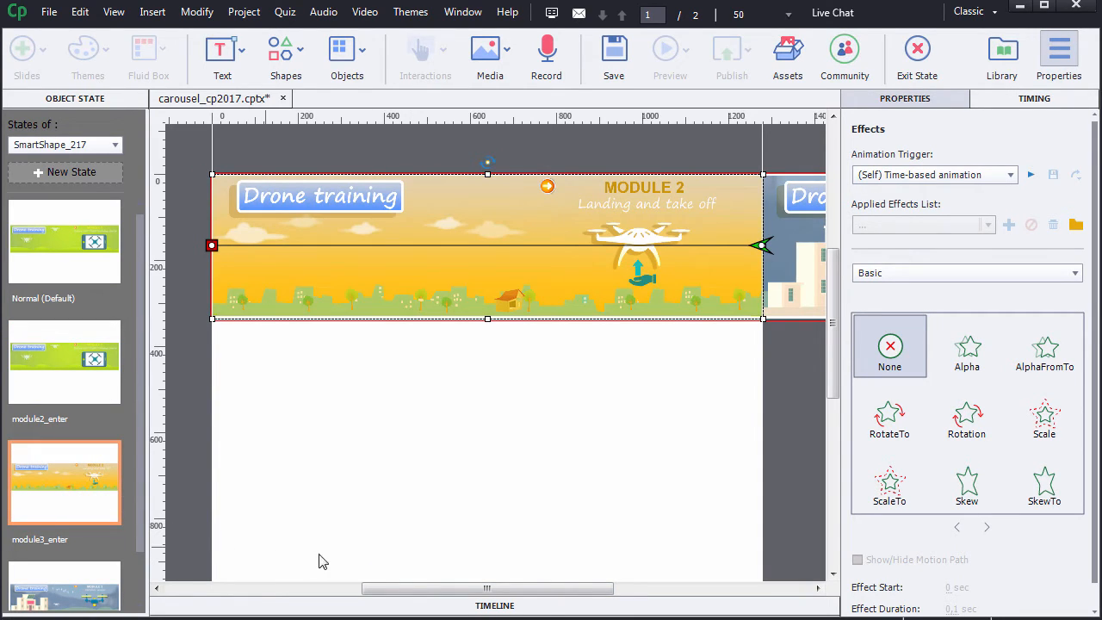
left_click(415, 589)
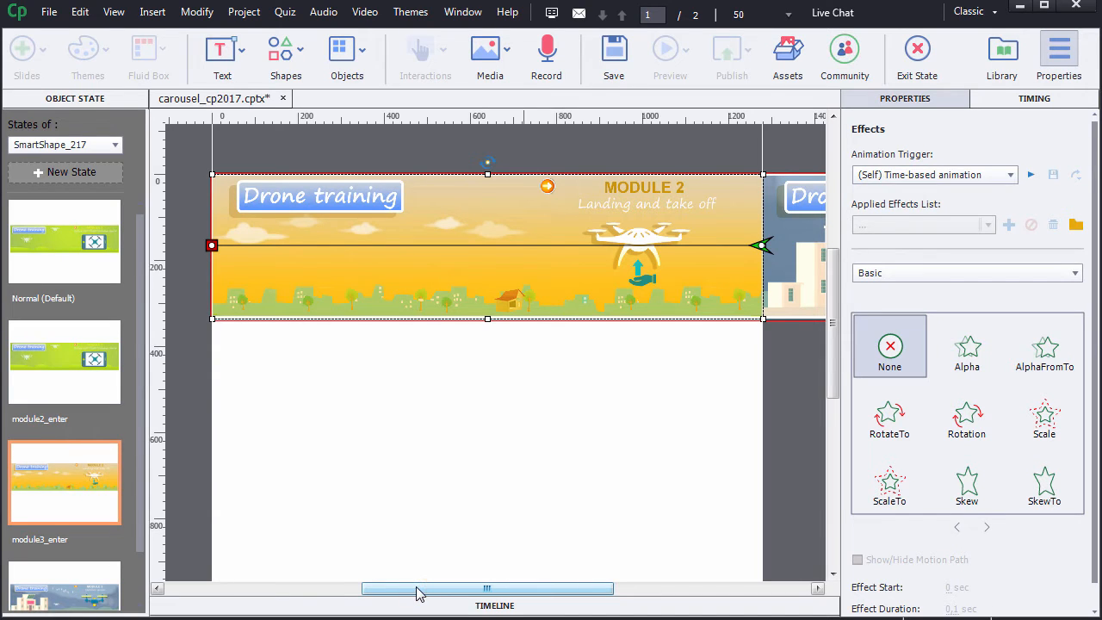
mouse_move(416, 593)
left_mouse_down()
mouse_move(607, 607)
mouse_move(413, 585)
left_mouse_up()
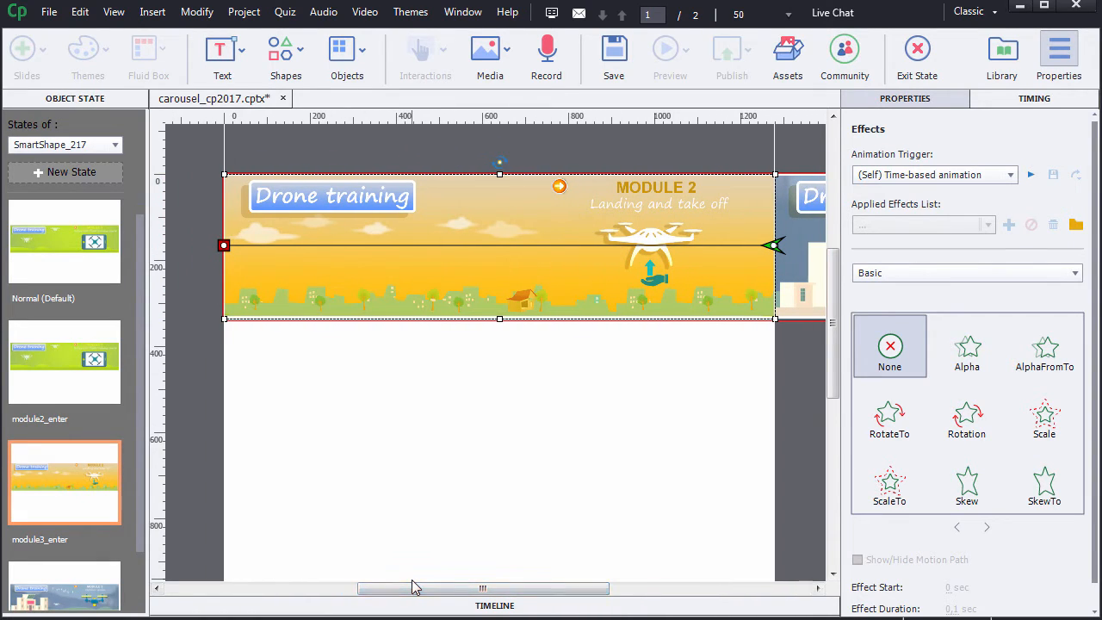
left_click(90, 593)
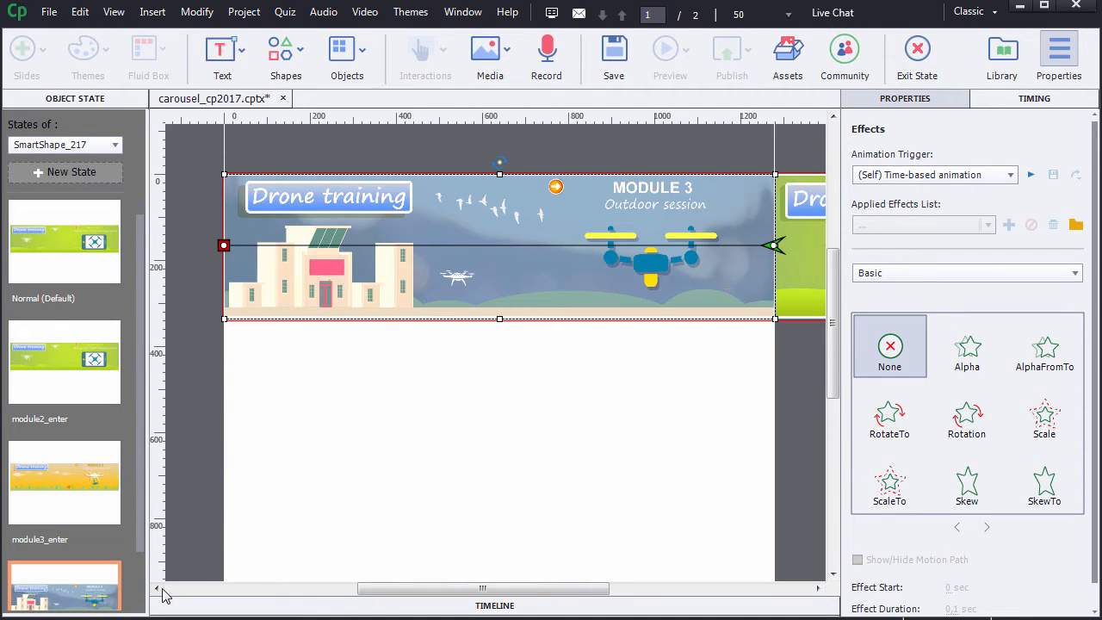
left_click_drag(393, 590, 600, 610)
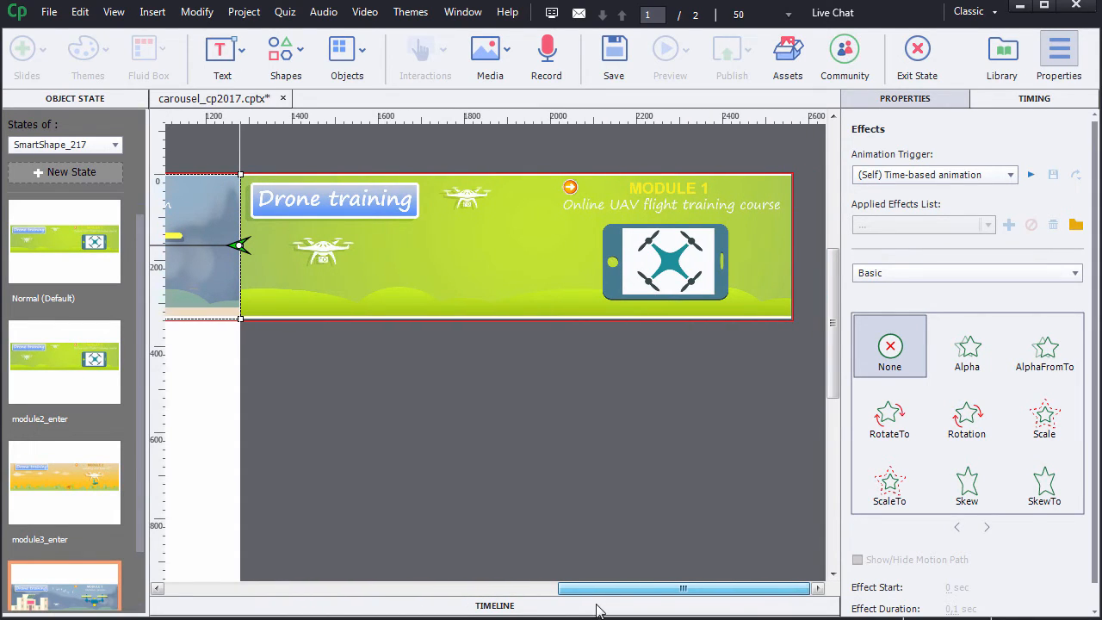
left_click_drag(599, 609, 399, 603)
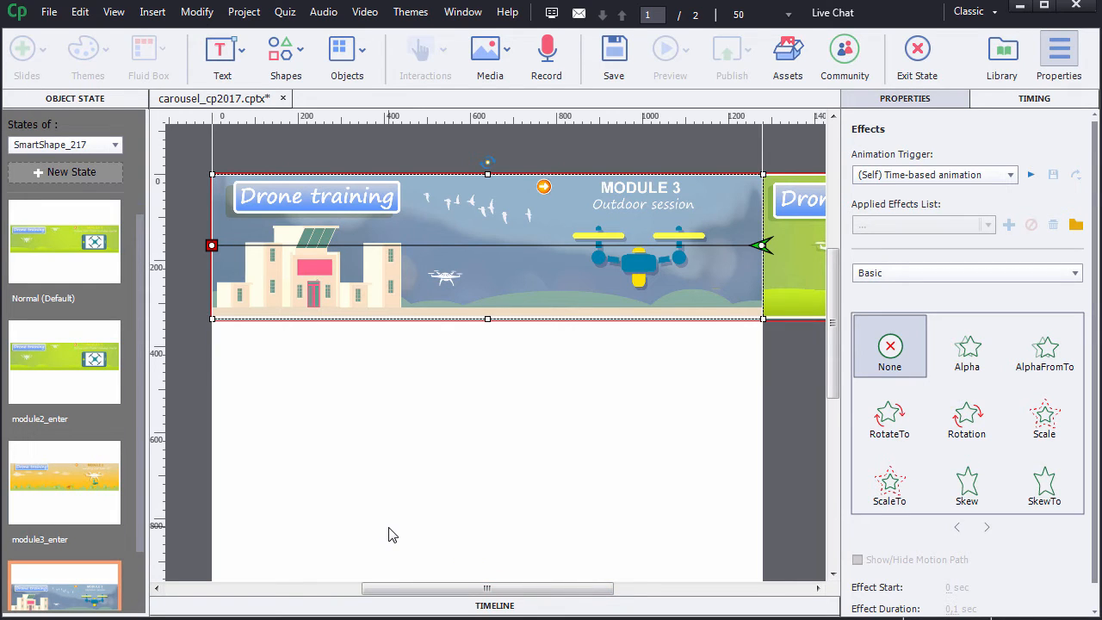
Step: Hide the rulers and the guides in the workspace
left_click(114, 11)
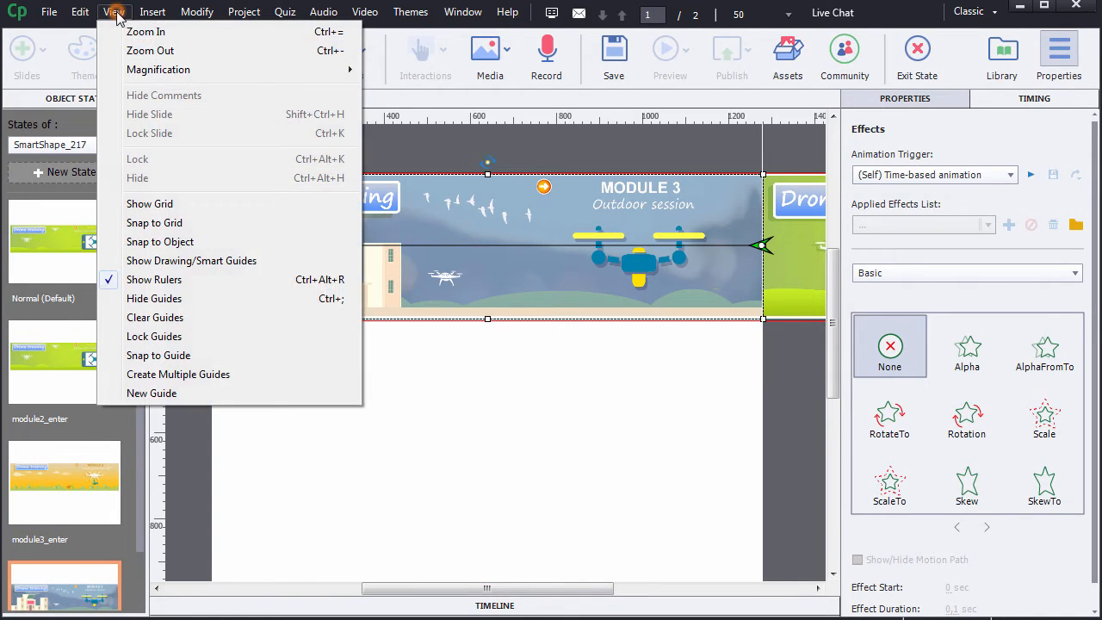
left_click(177, 281)
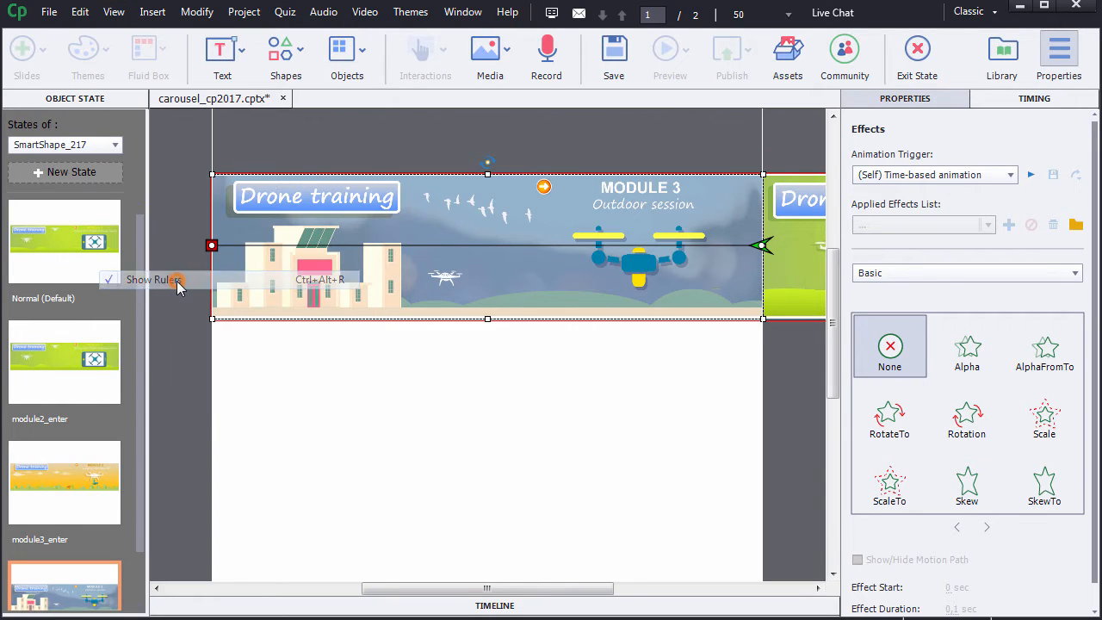
left_click(127, 19)
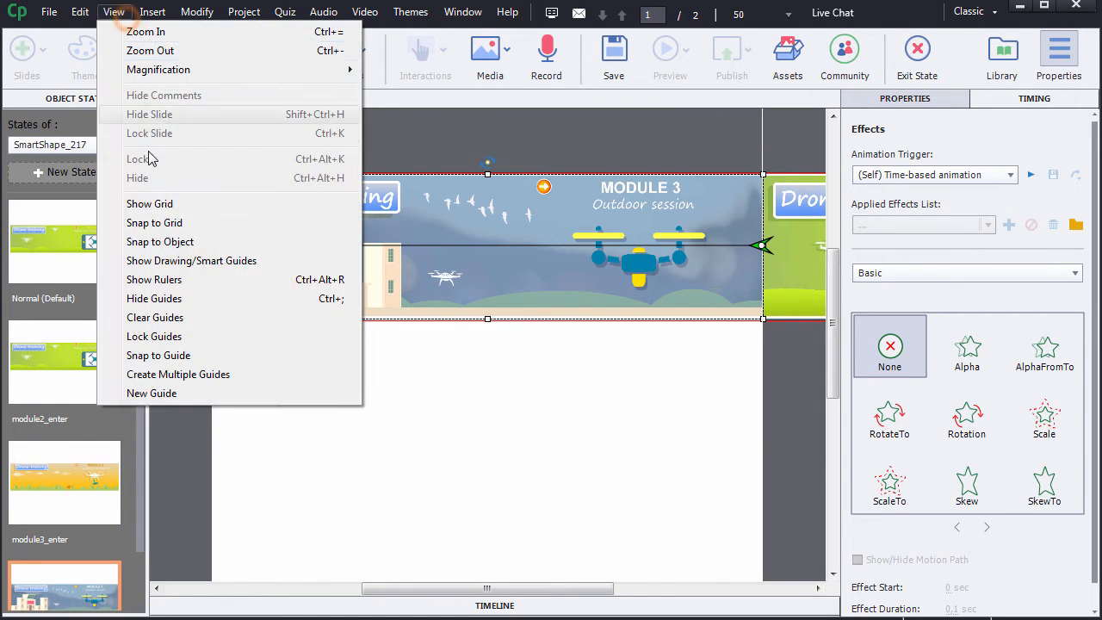
left_click(159, 298)
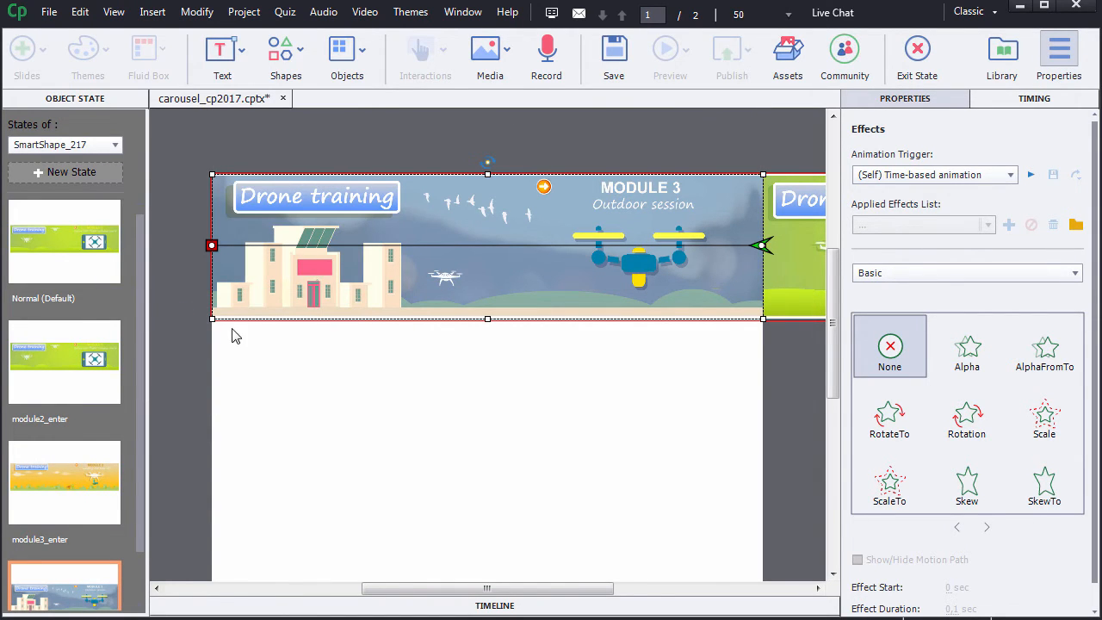
Step: Leave the state view and rename the carousel smart shape as my_carousel_demo
left_click(919, 54)
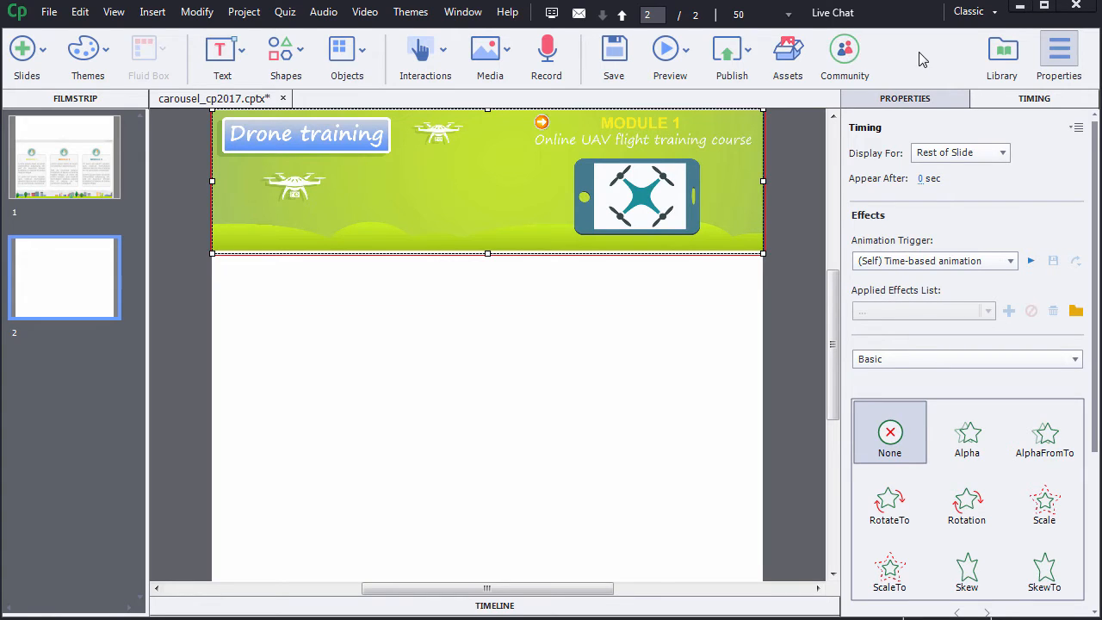
left_click(915, 101)
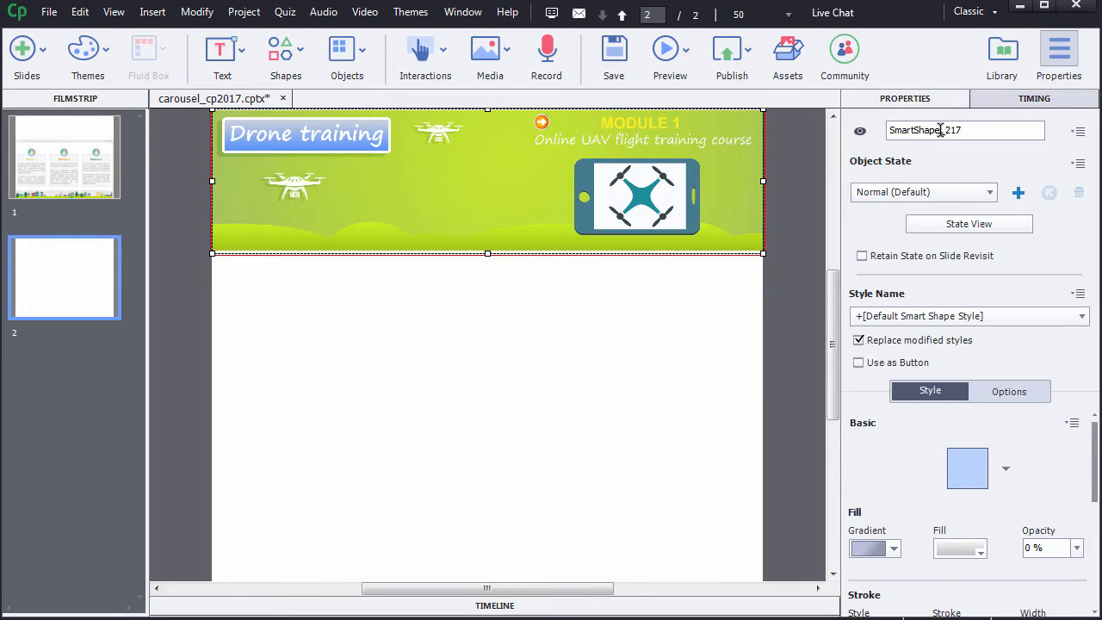
left_click(941, 130)
left_click_drag(972, 133, 866, 135)
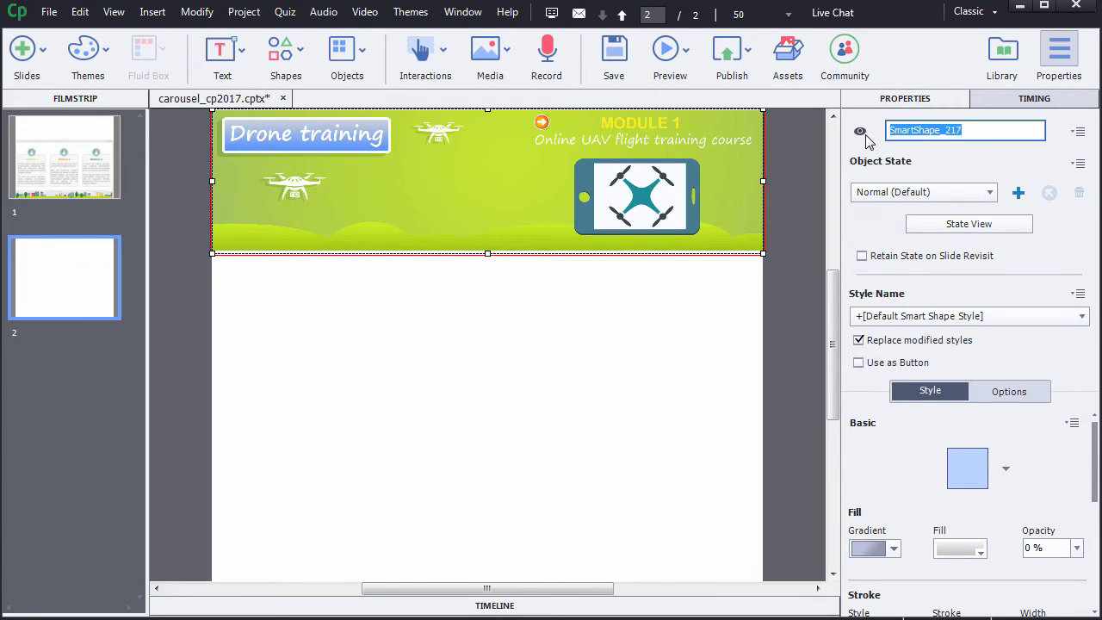
type("my_caro")
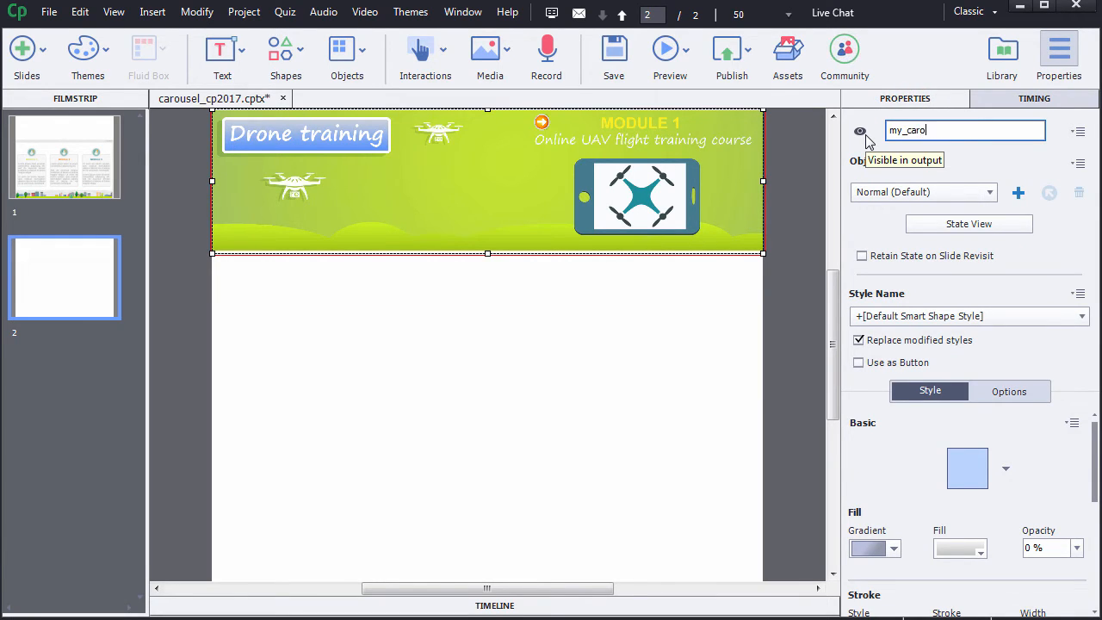
type("usel_demo")
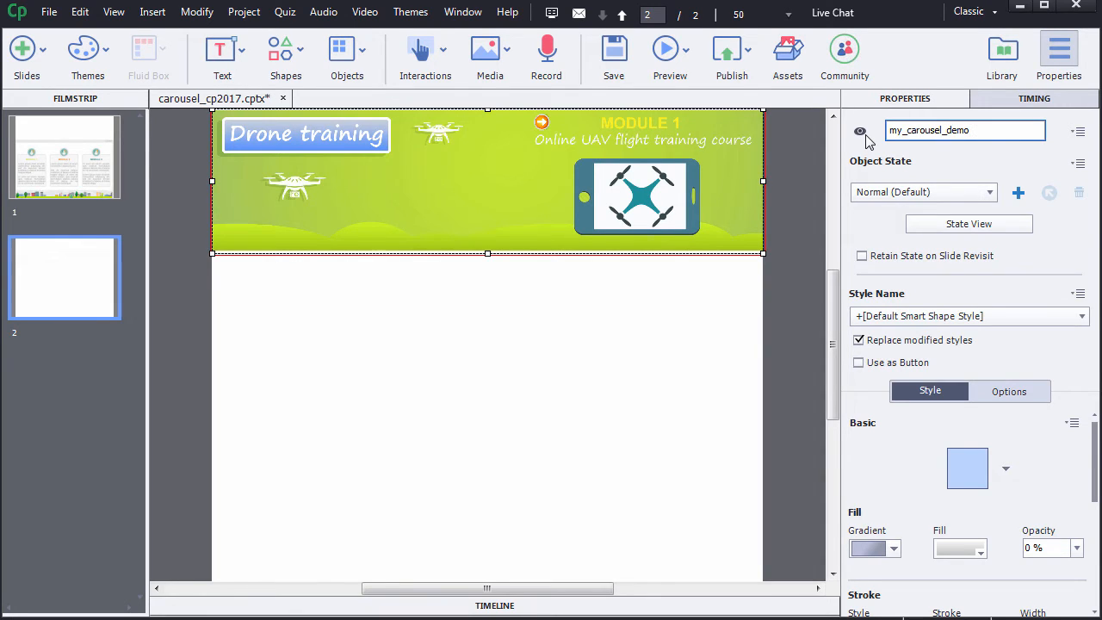
left_click(945, 157)
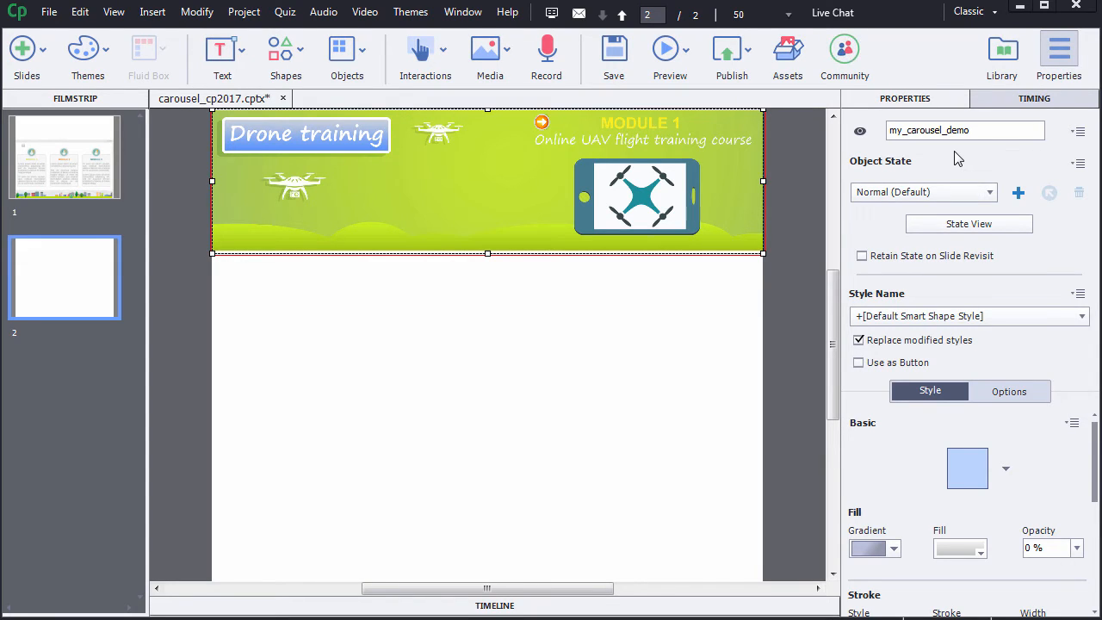
Step: Set slide 2's On Enter action to execute the advanced action my_carousel_script
left_click(77, 286)
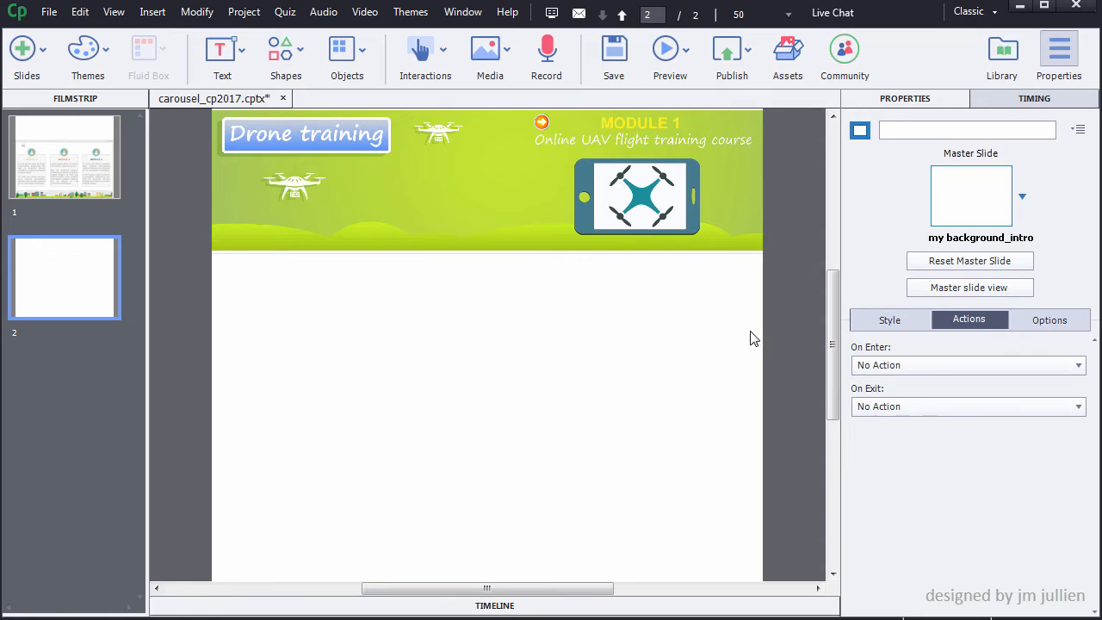
left_click(941, 365)
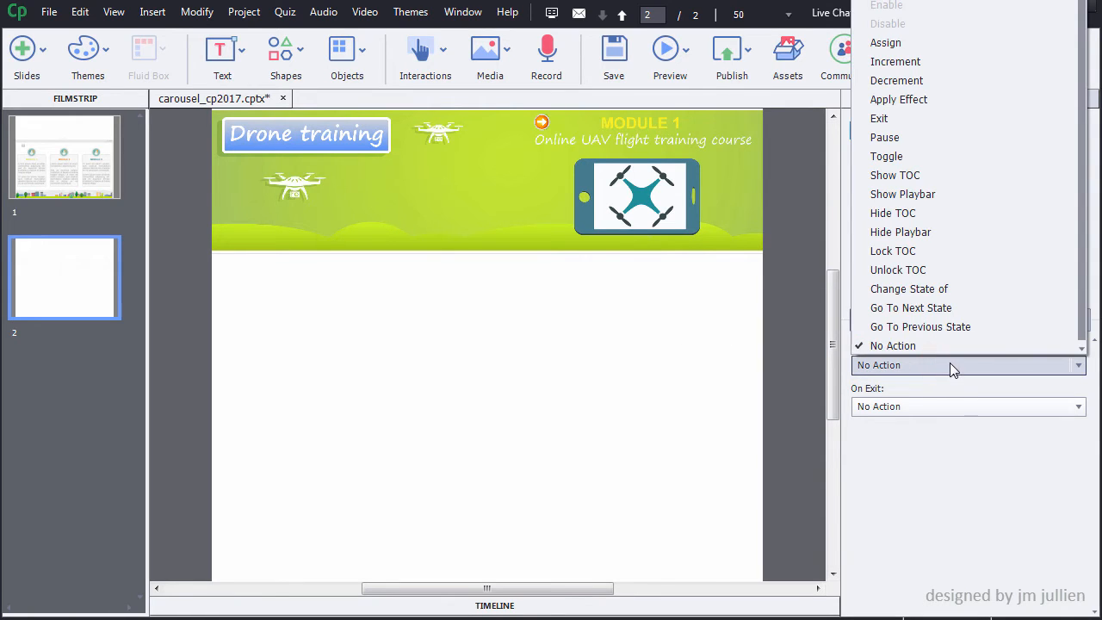
left_click_drag(1080, 198, 1087, 57)
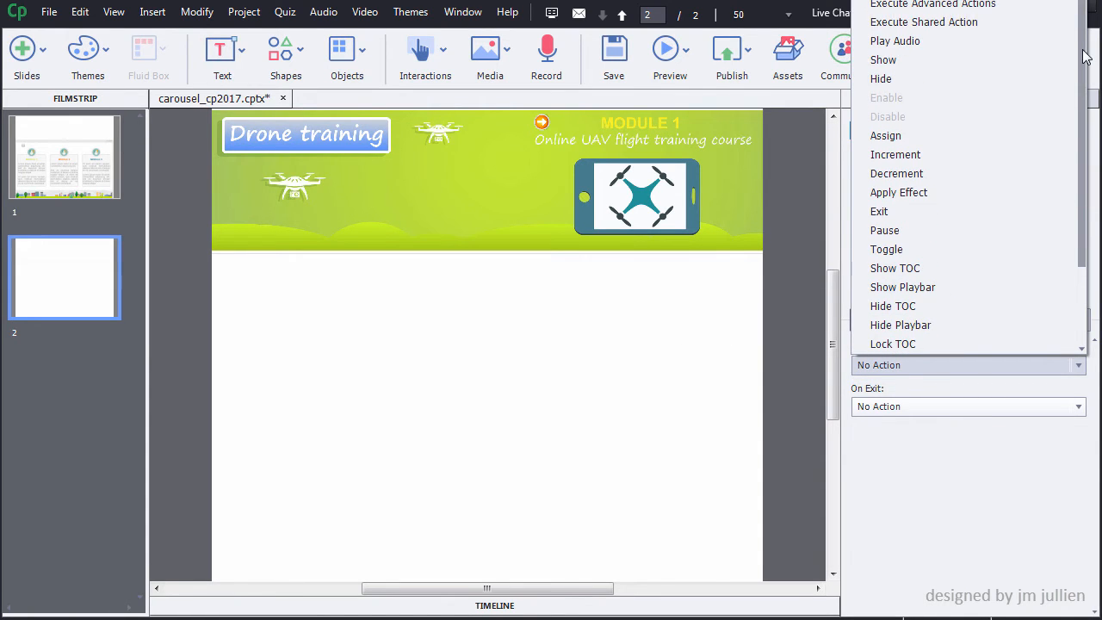
left_click(1027, 7)
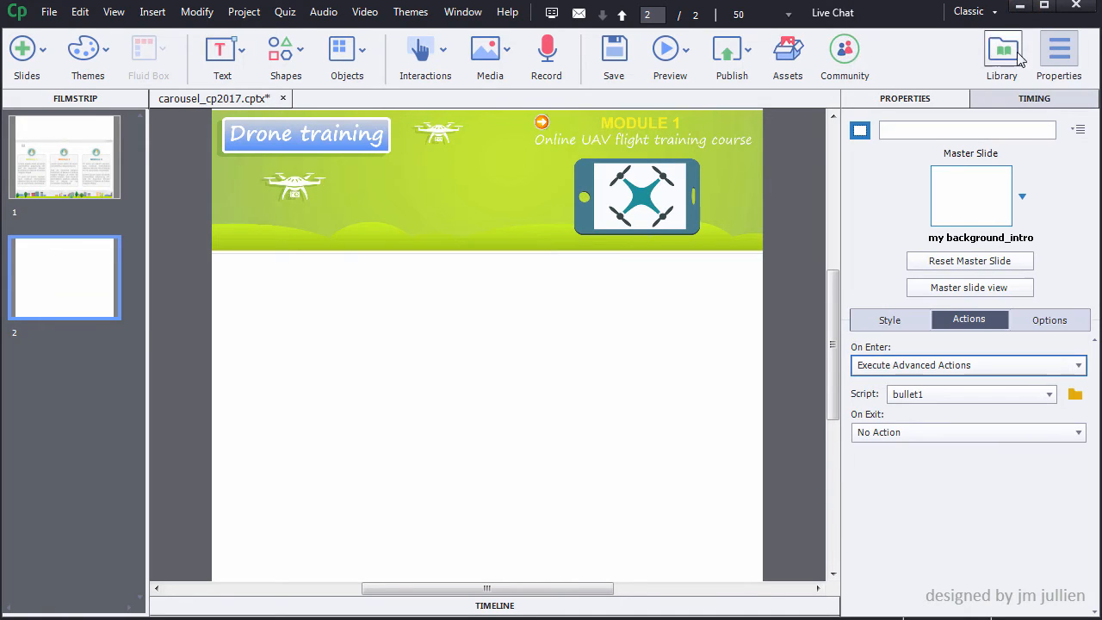
left_click(1050, 393)
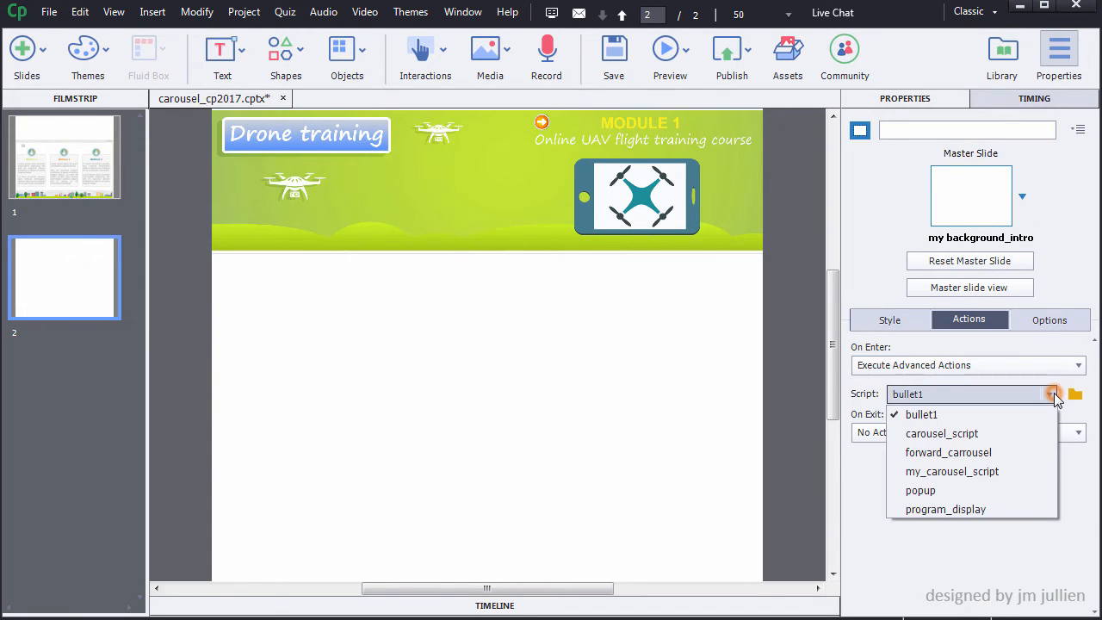
left_click(1029, 471)
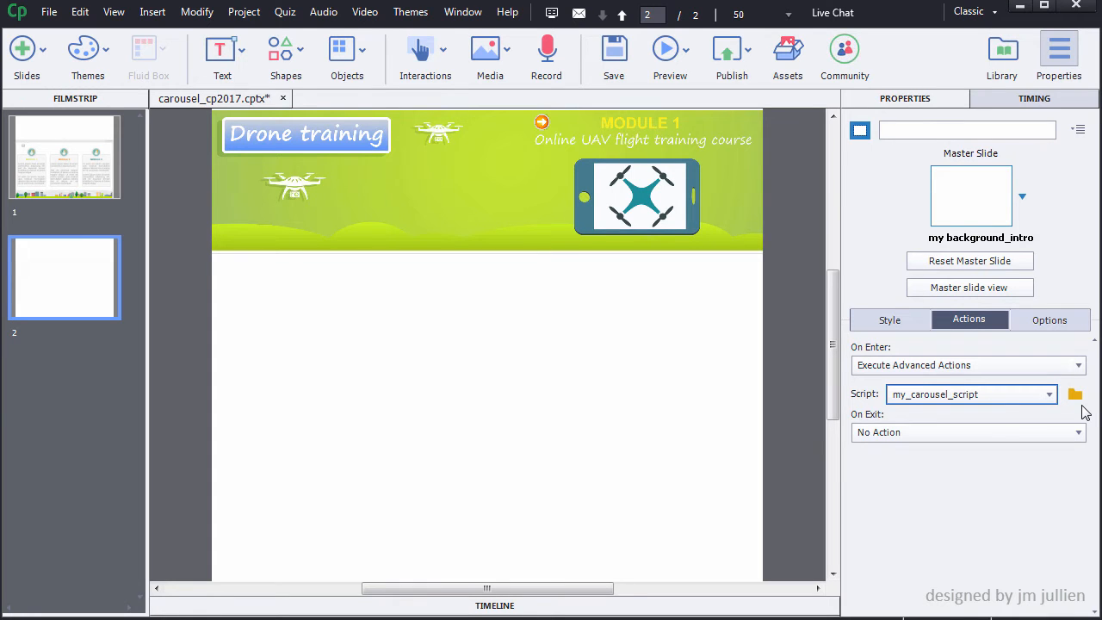
Step: Examine the While condition, state changes and delays in my_carousel_script, and close the script without saving changes
left_click(1075, 395)
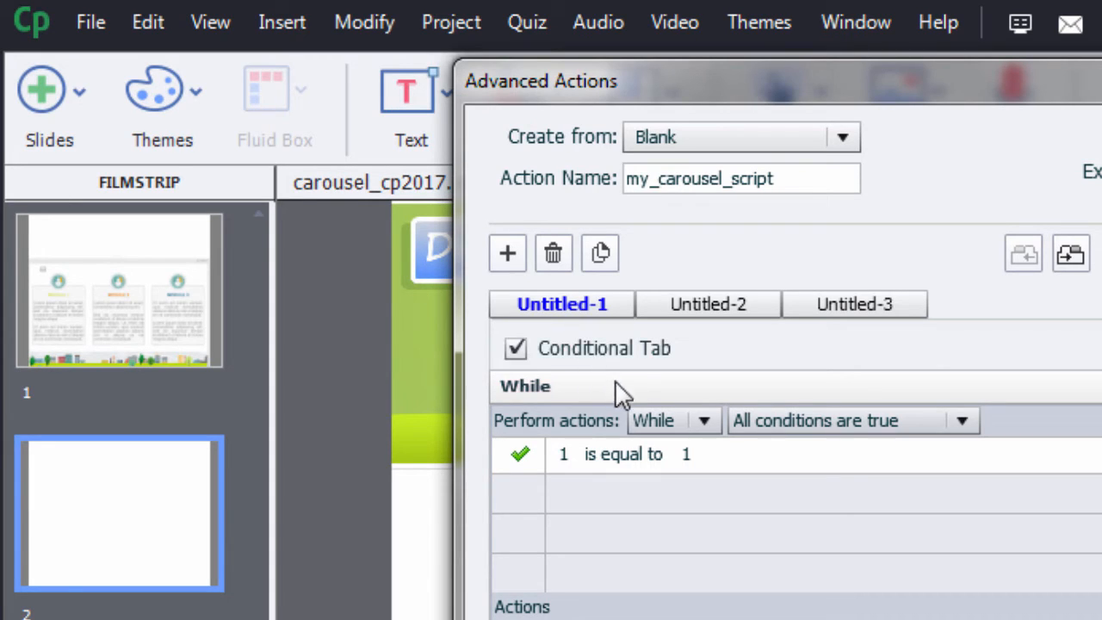
left_click(703, 421)
left_click(691, 476)
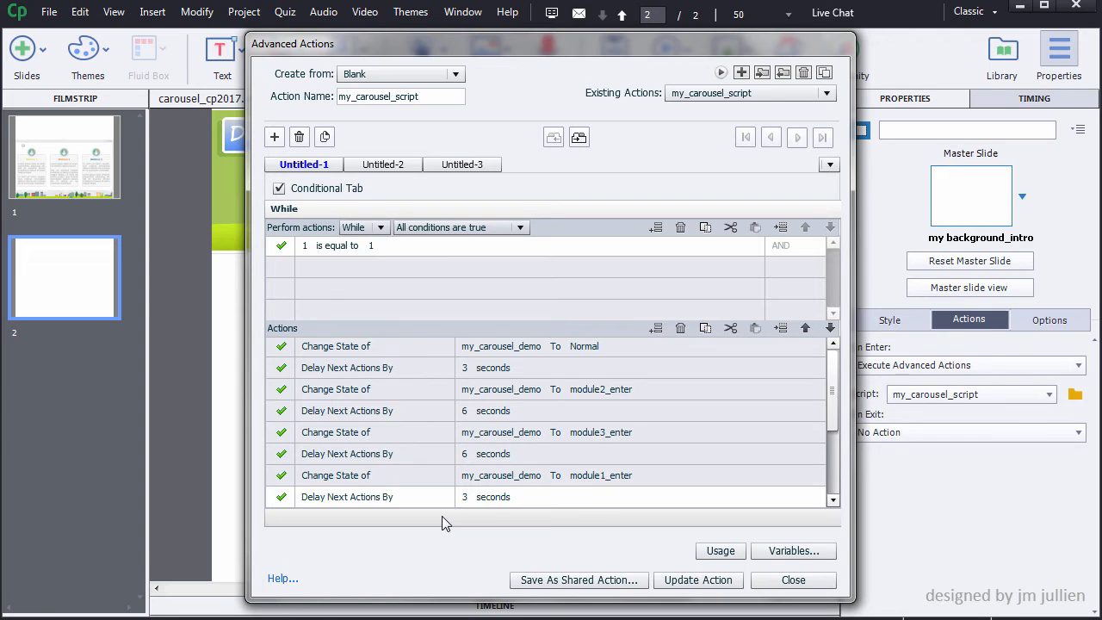
left_click(793, 582)
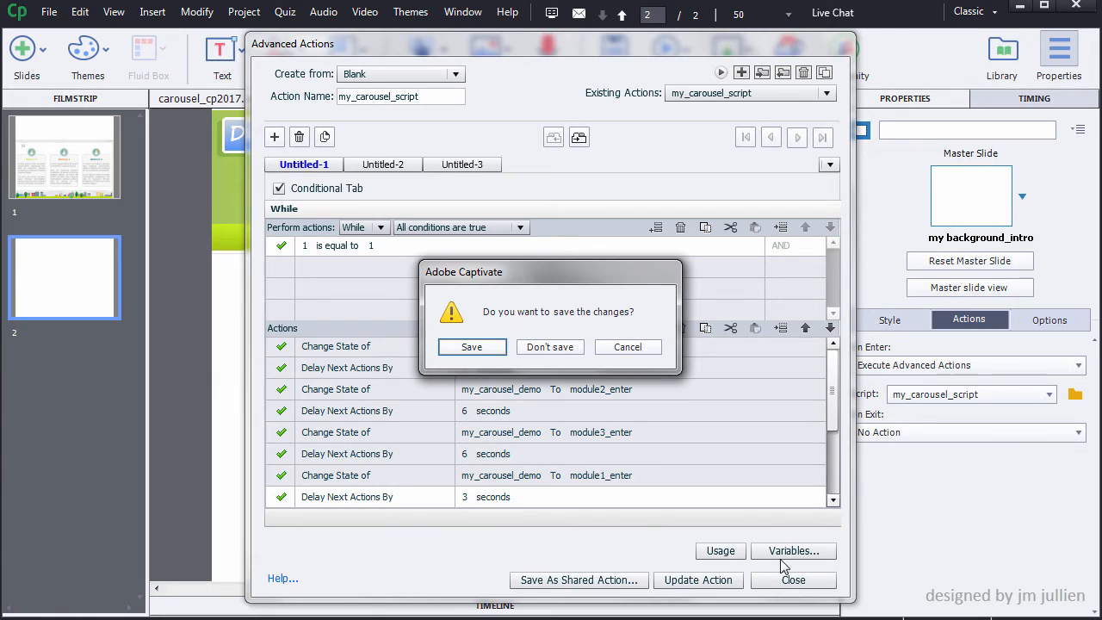
left_click(560, 348)
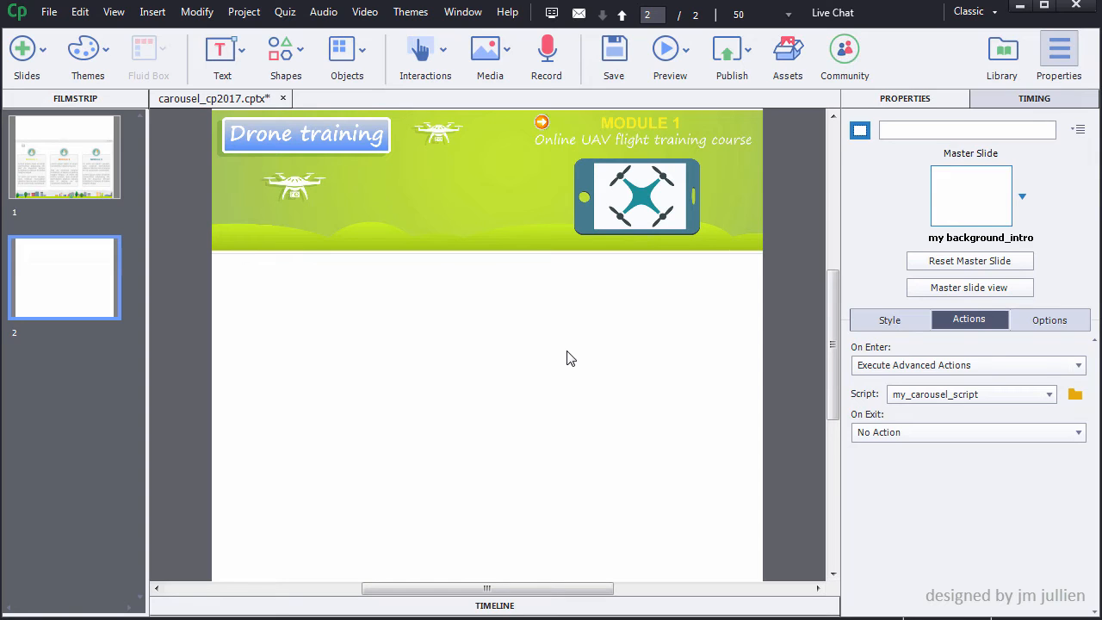
Step: Draw a small rectangular smart shape in the empty area of slide 2 below the banner
left_click(297, 53)
left_click(365, 167)
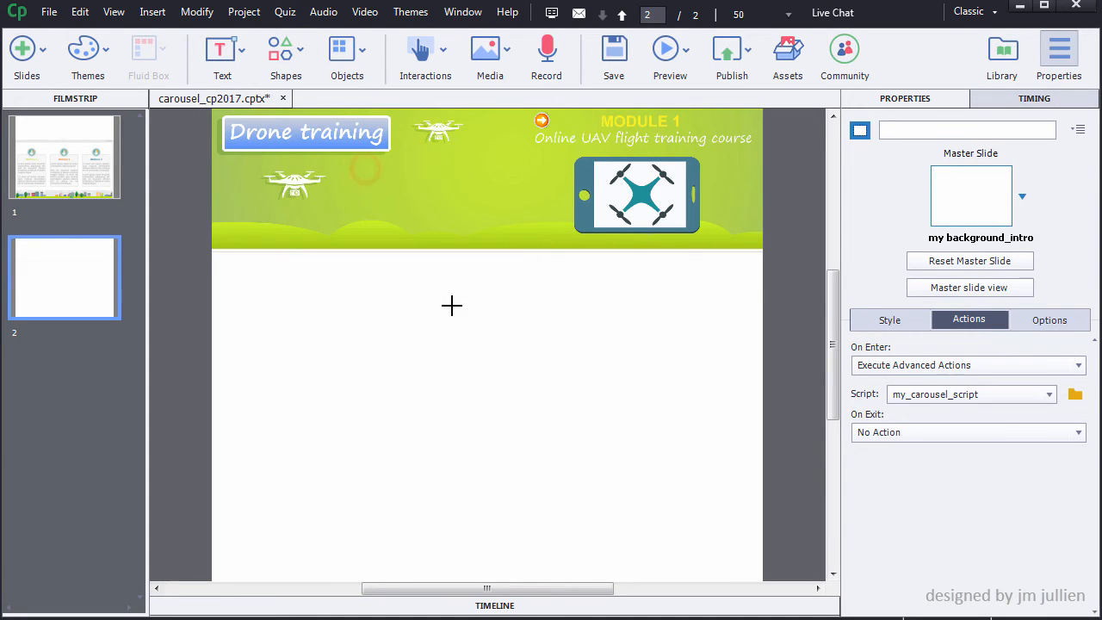
left_click_drag(589, 407, 628, 435)
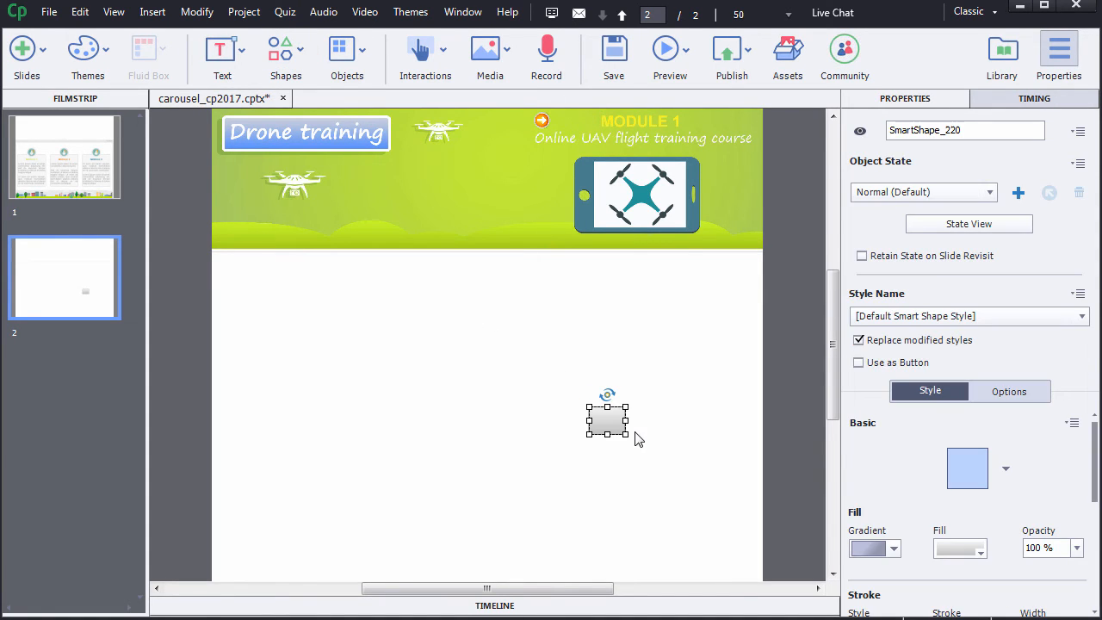
Step: Set the small shape's fill opacity to 0% and stroke width to 0, and make it work as a button
left_click(1076, 548)
left_click(1091, 338)
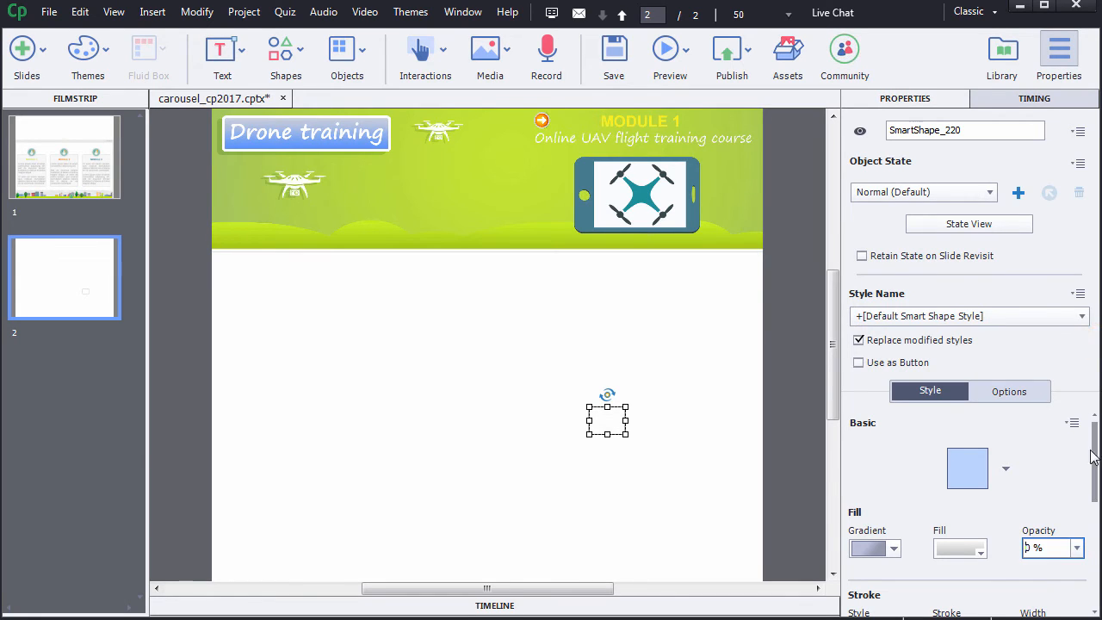
scroll(1096, 495, "down", 3)
left_click(1076, 511)
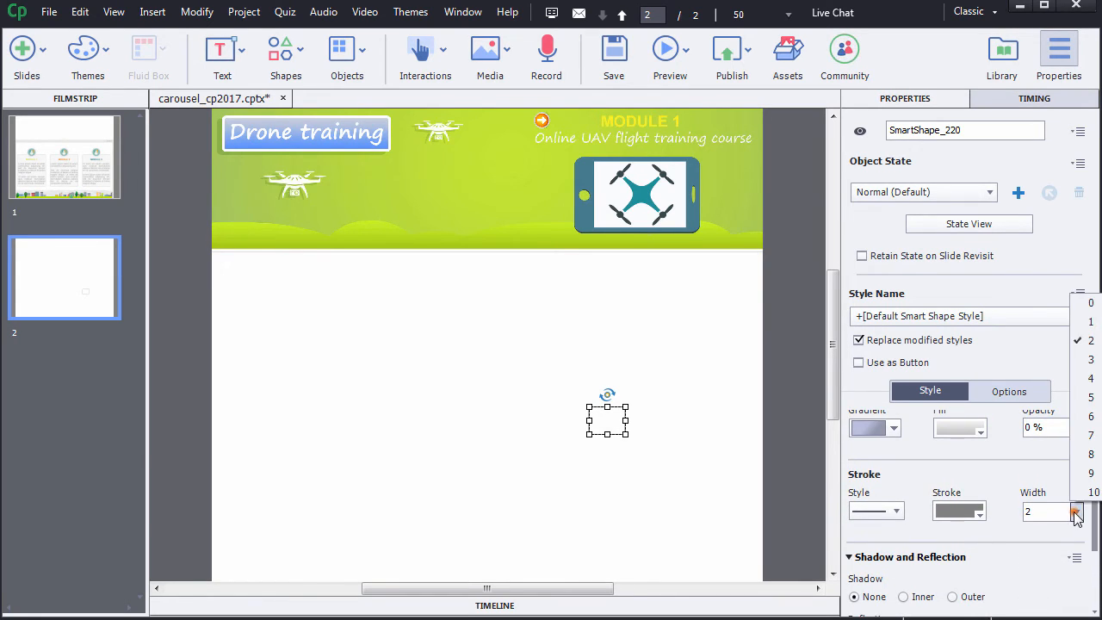
left_click(1093, 308)
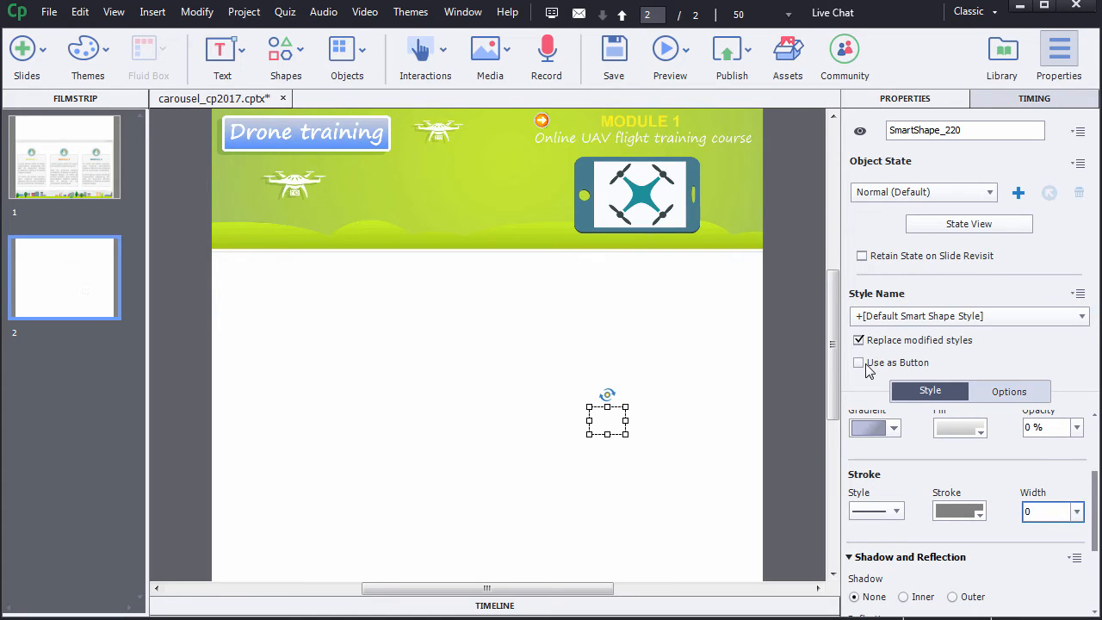
left_click(859, 363)
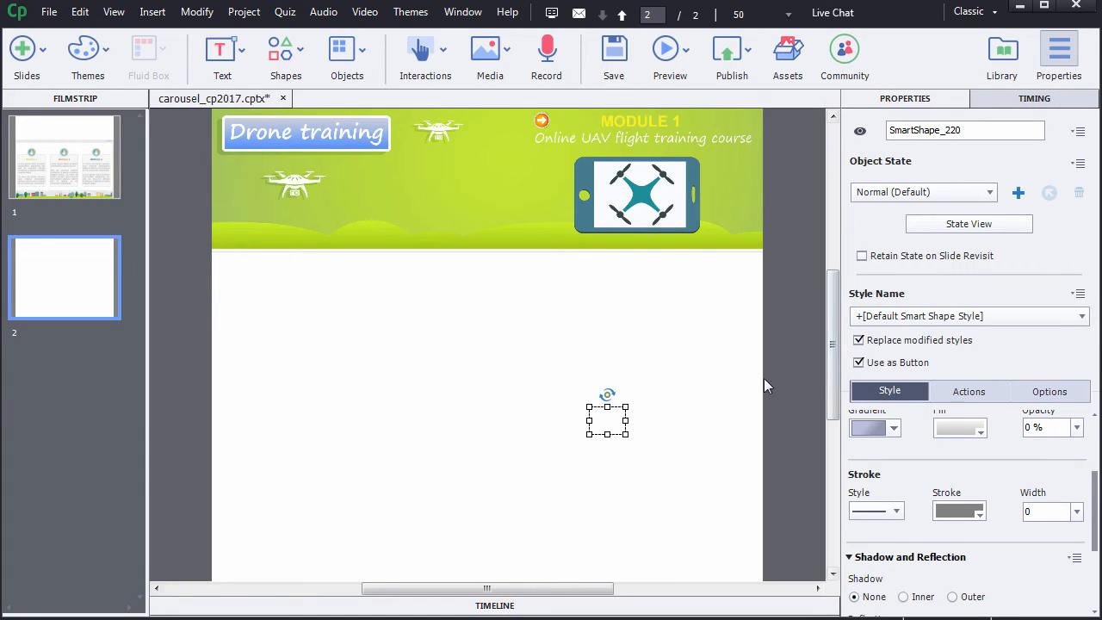
left_click(742, 380)
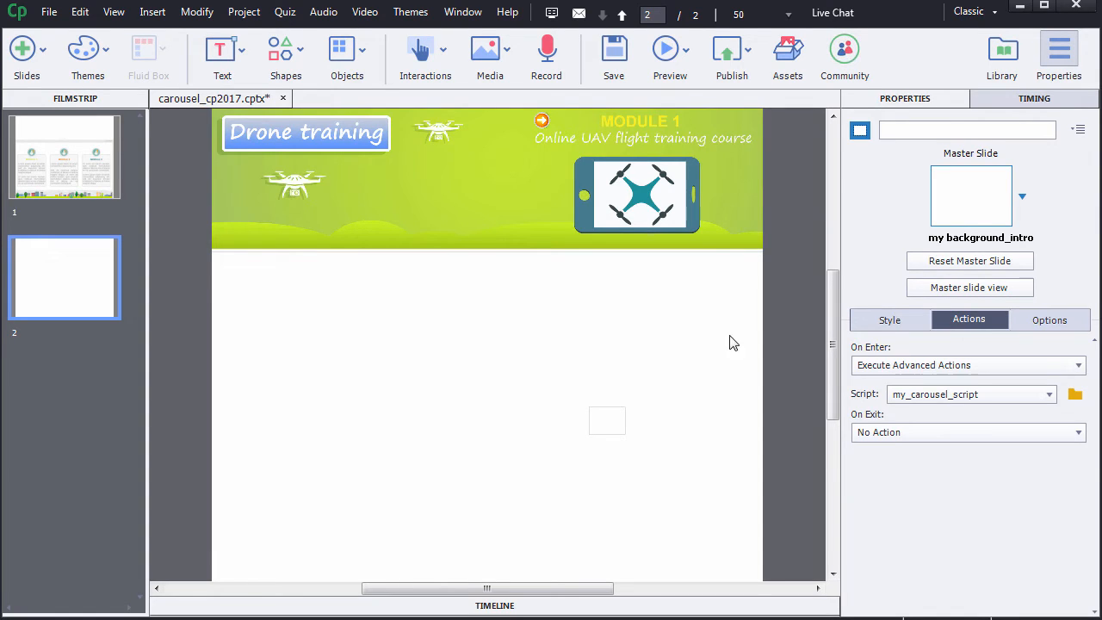
Step: Preview the project from slide 2 to check the looping carousel banner
left_click(670, 54)
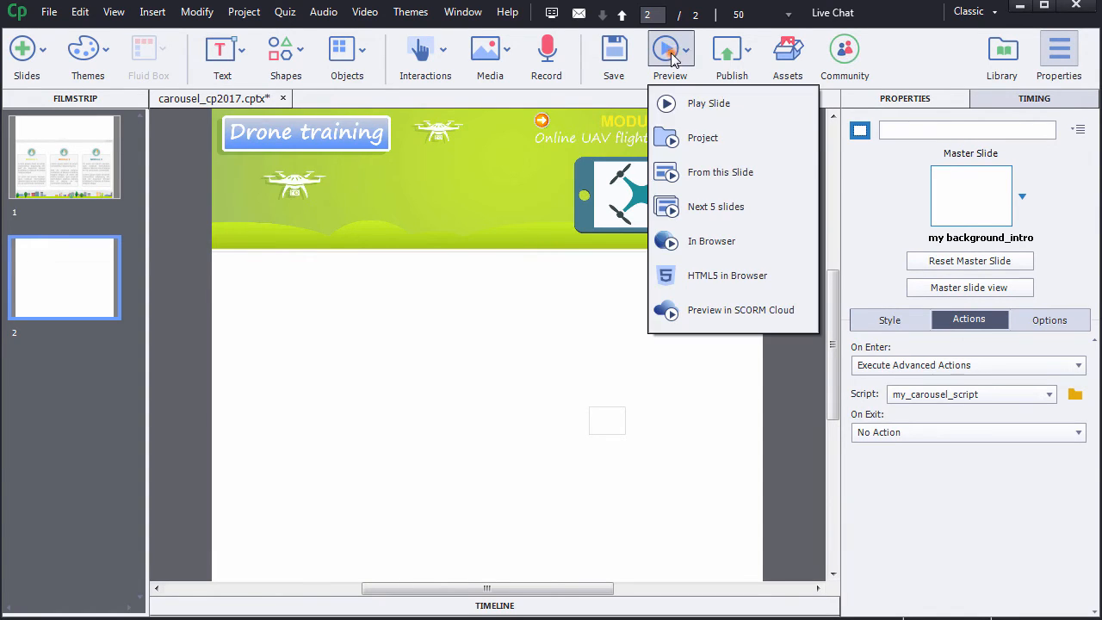
left_click(697, 175)
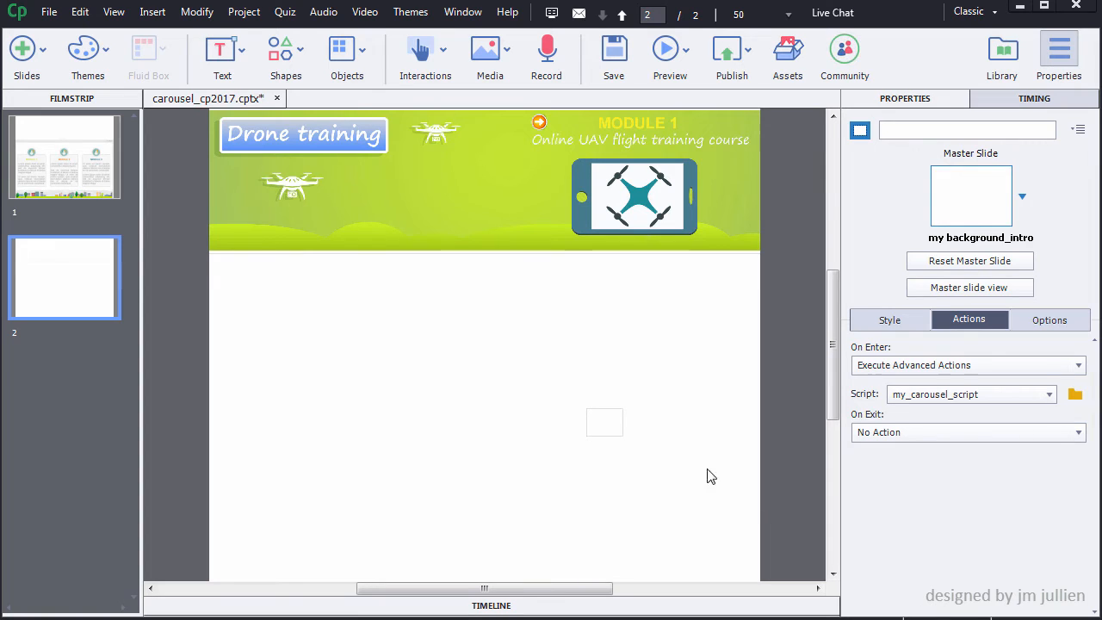
Step: Delete slide 1, the one with the three module columns, from the project
left_click(93, 169)
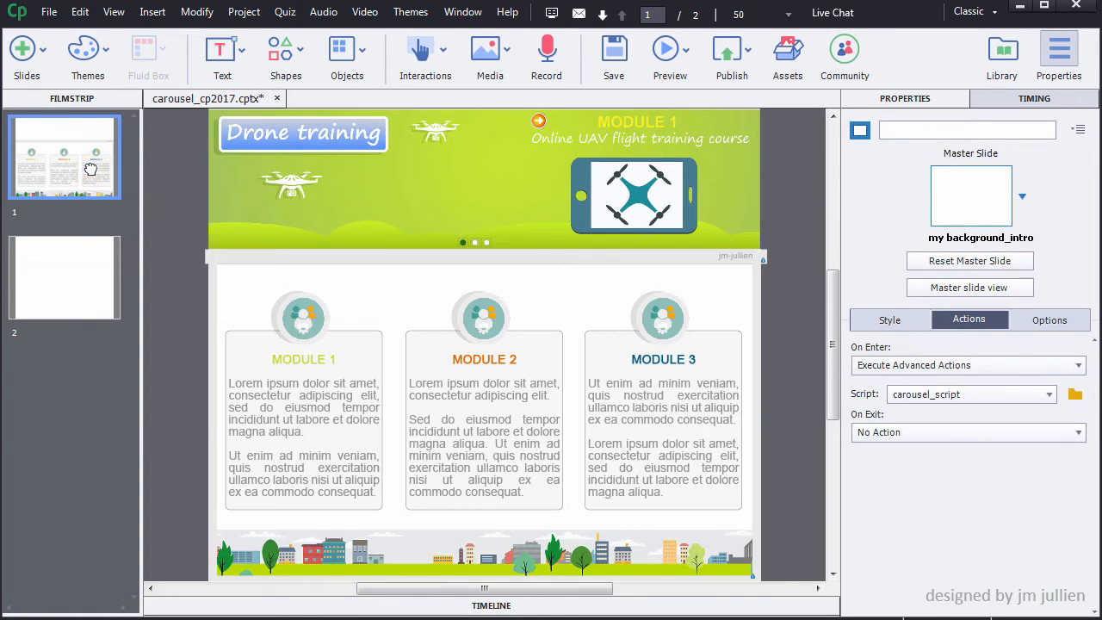
right_click(92, 170)
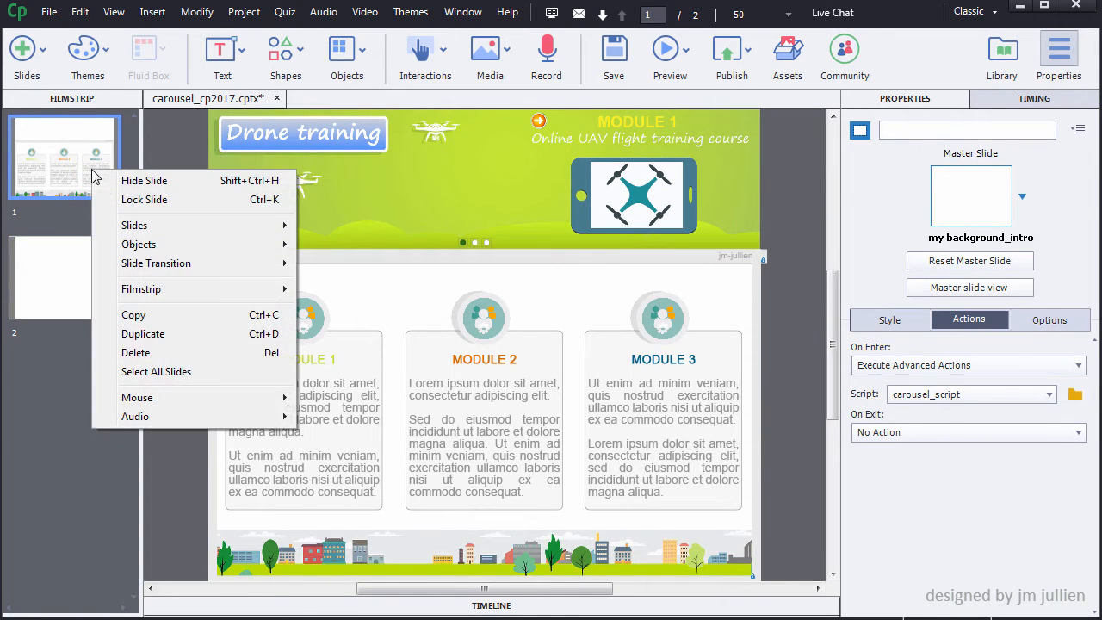
left_click(153, 353)
left_click(560, 353)
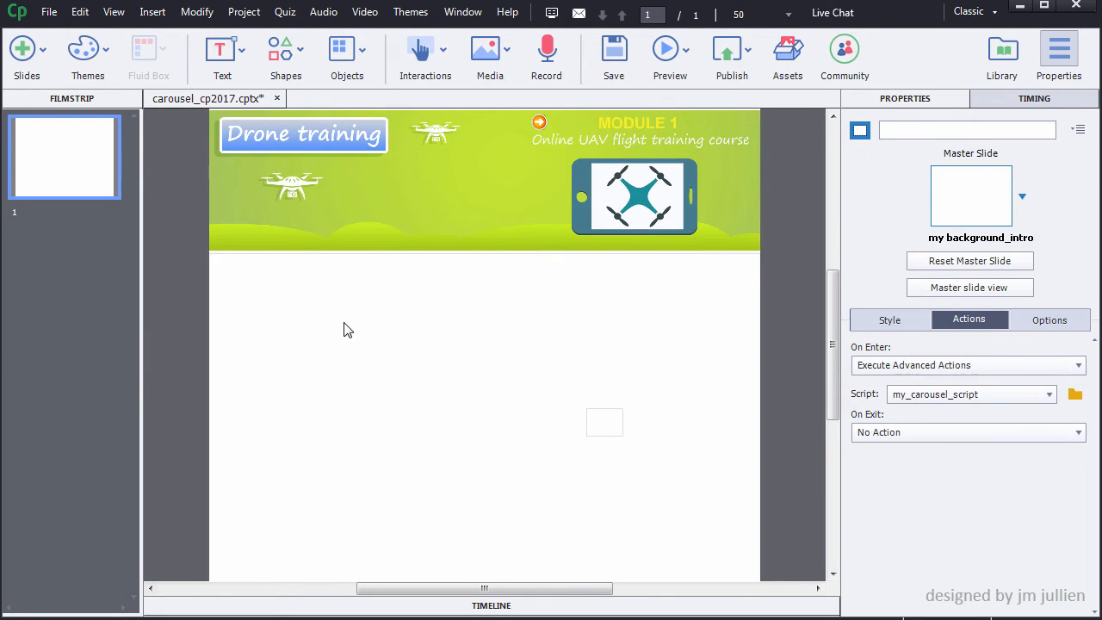
Step: Save the project as a responsive project named responsive_demo in the anim folder
left_click(49, 12)
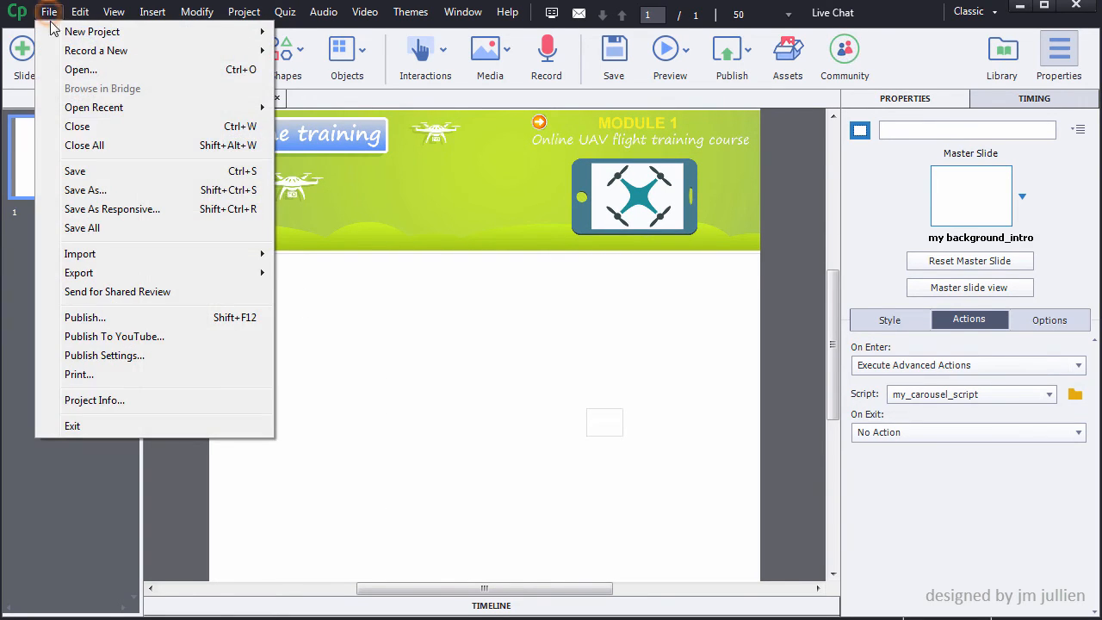
left_click(112, 209)
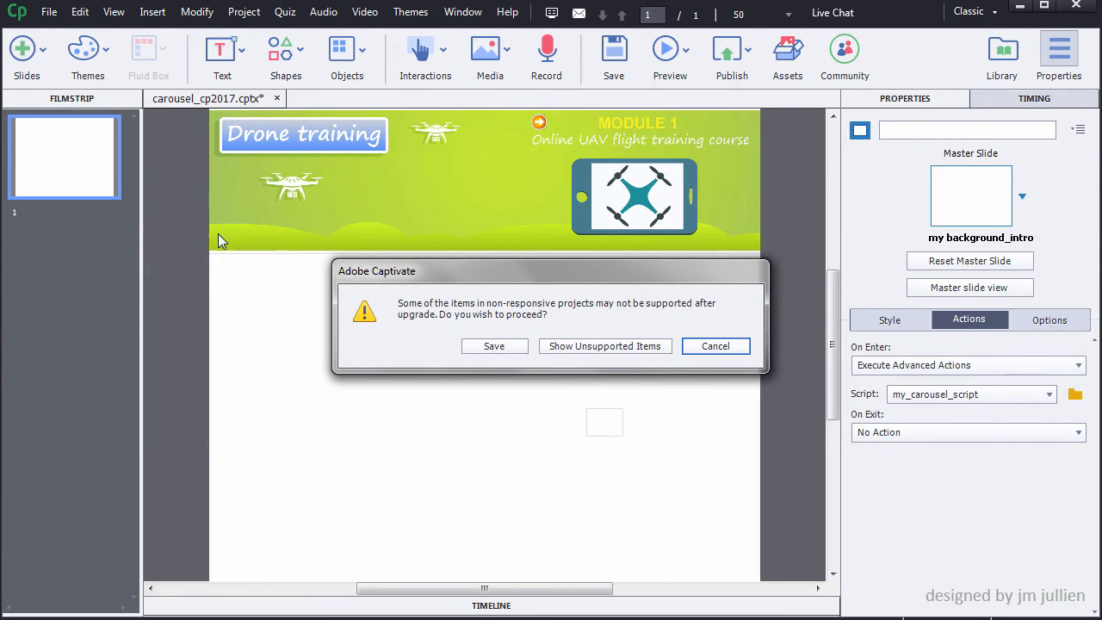
left_click(510, 349)
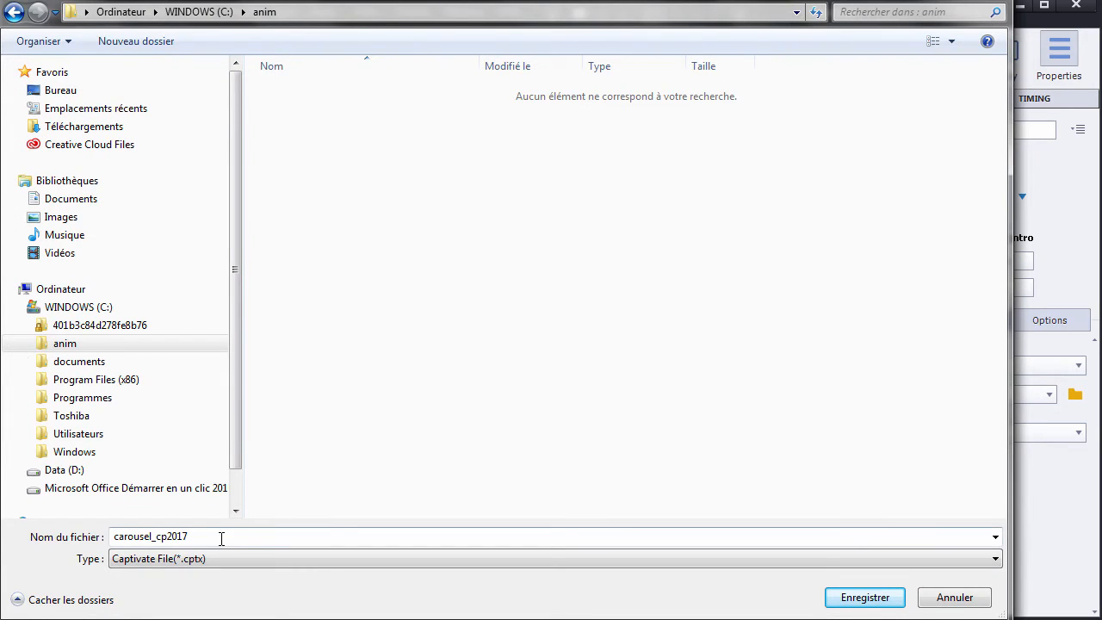
double_click(216, 536)
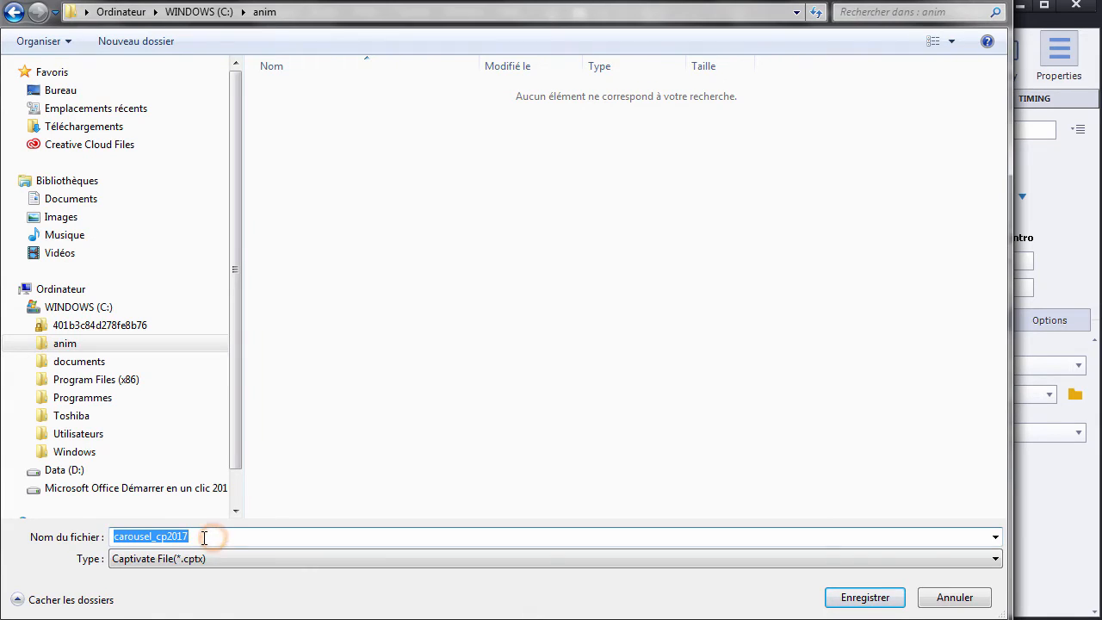
type("responsive")
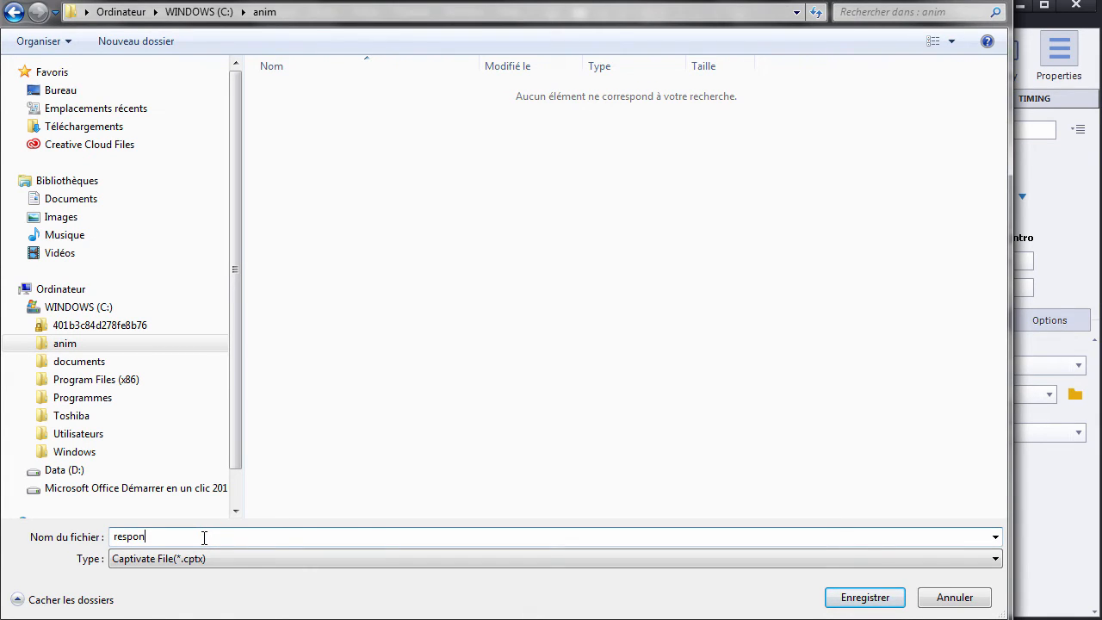
type("_demo")
left_click(866, 599)
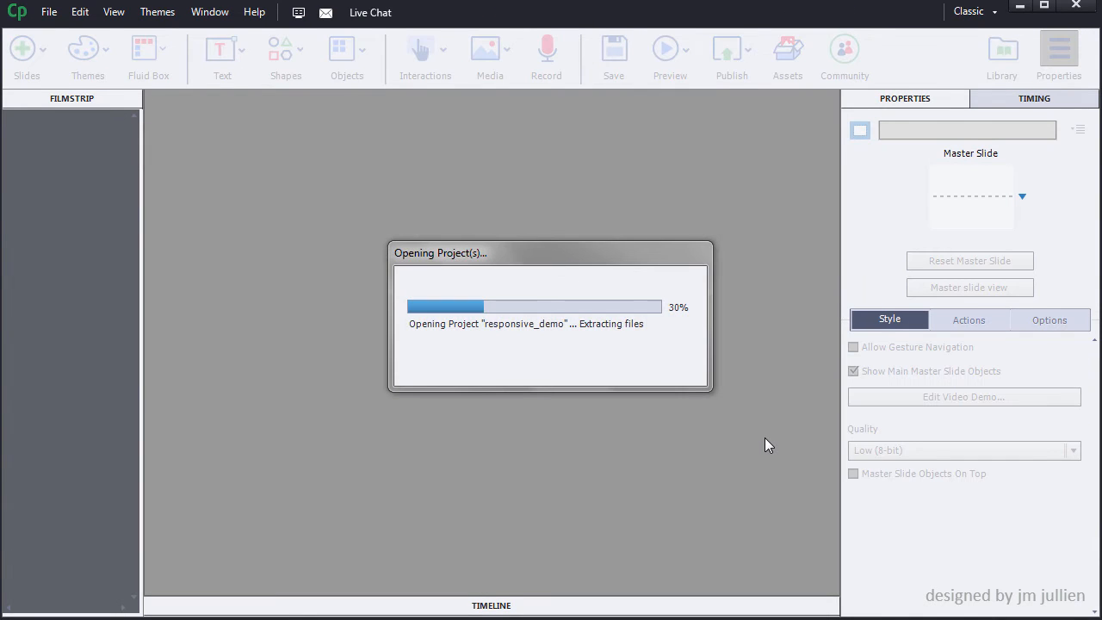
left_click(715, 381)
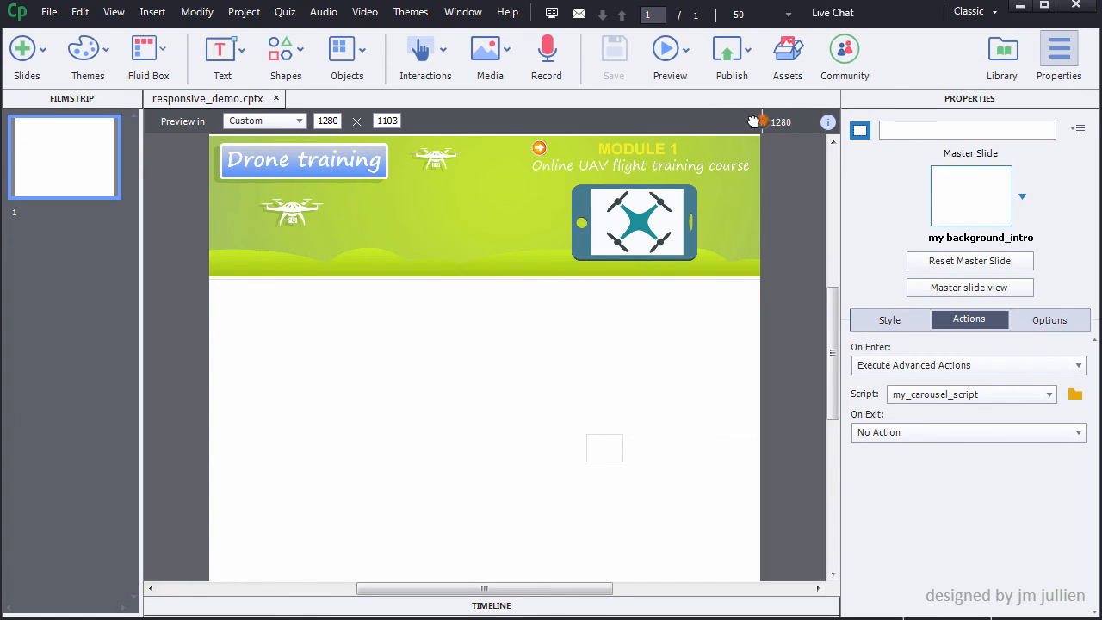
Step: Examine how the banner scales as the preview width is narrowed, and return the preview to 1280 wide
left_click_drag(761, 122, 389, 121)
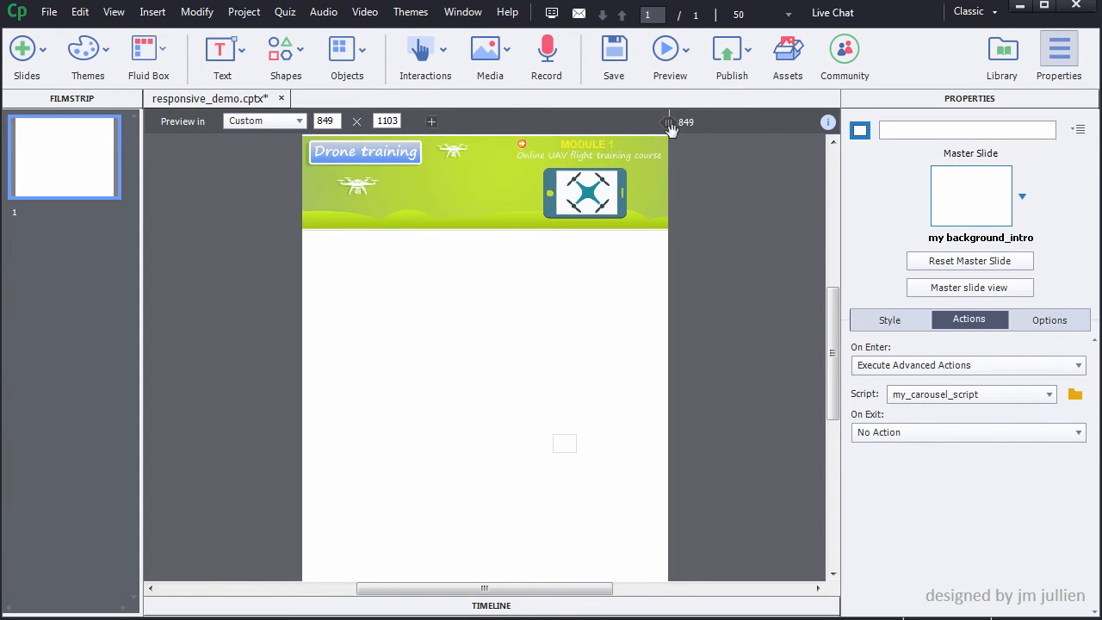
left_click_drag(668, 123, 845, 127)
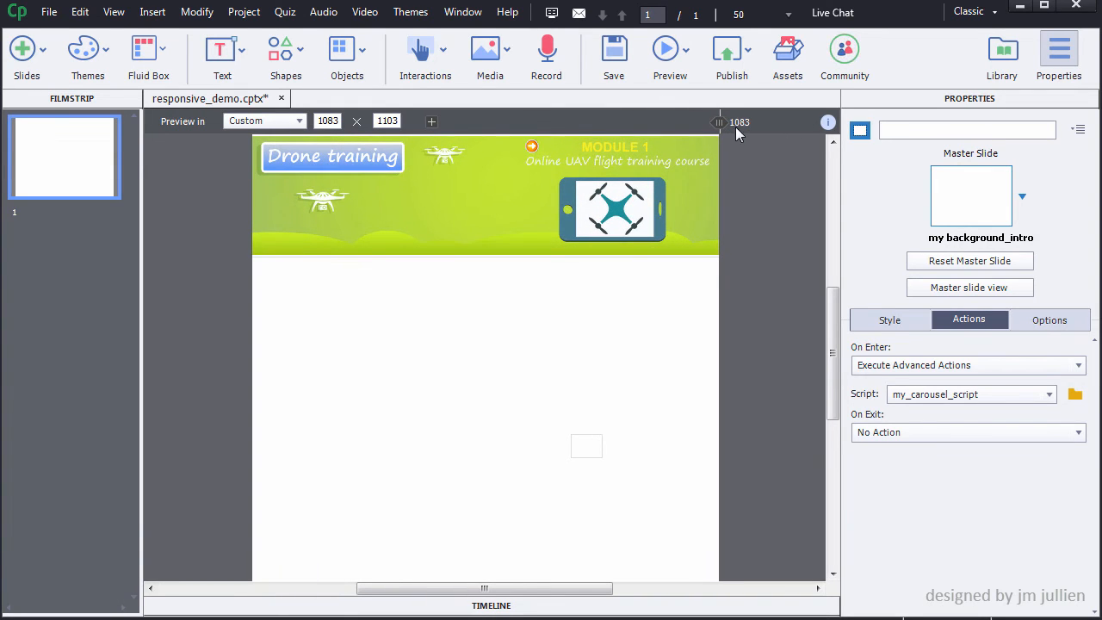
left_click_drag(718, 122, 927, 124)
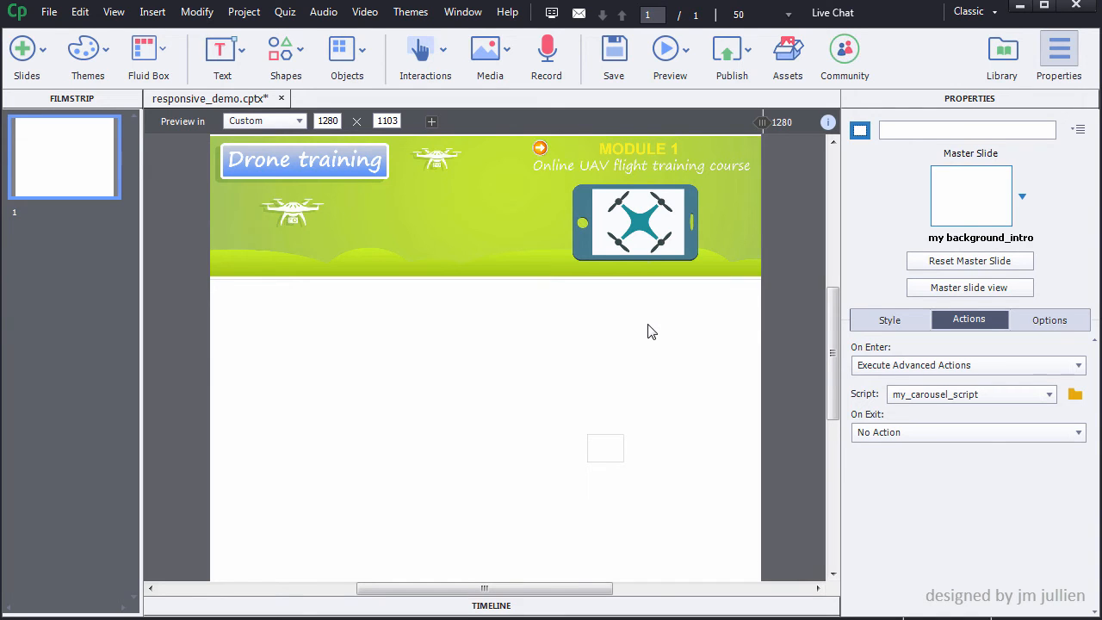
Step: Switch the responsive project to Breakpoint Mode, replacing the existing responsive_demo file
left_click(243, 12)
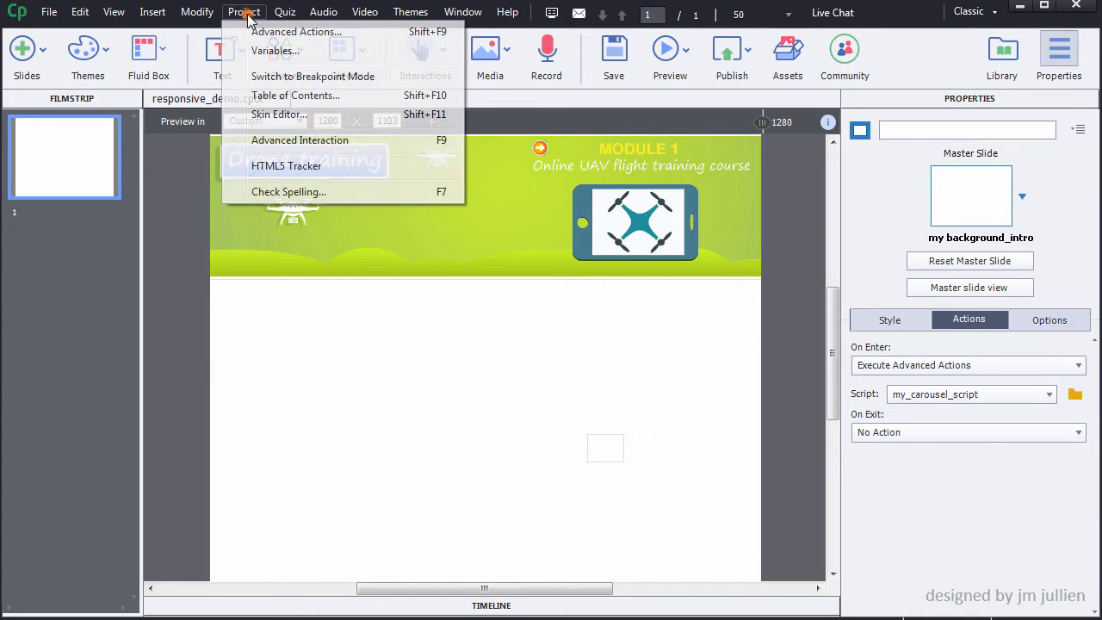
left_click(276, 76)
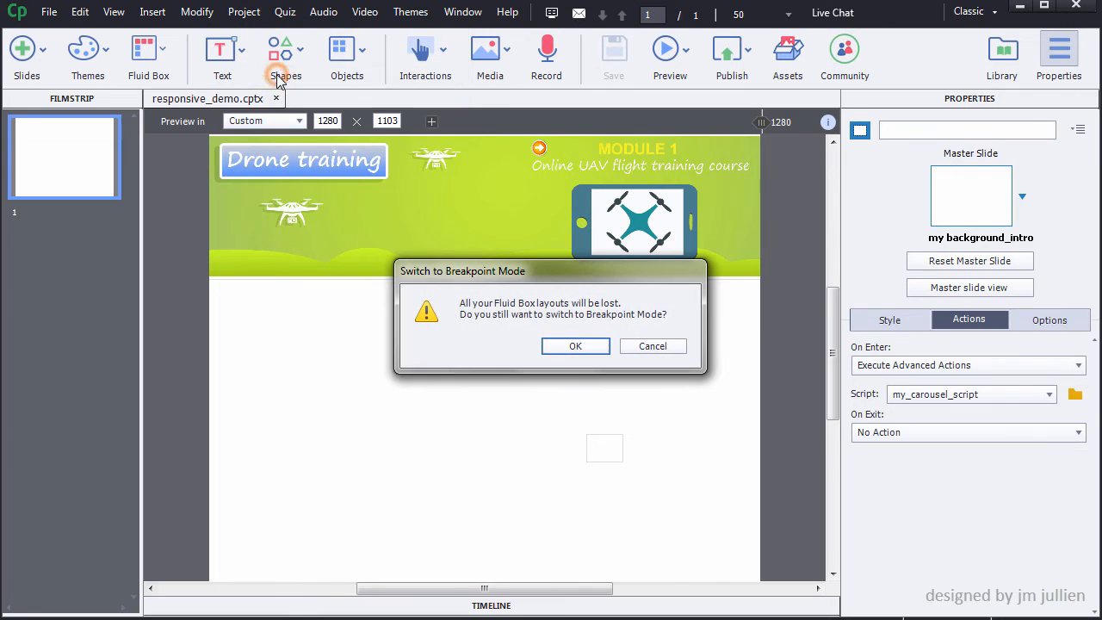
left_click(574, 346)
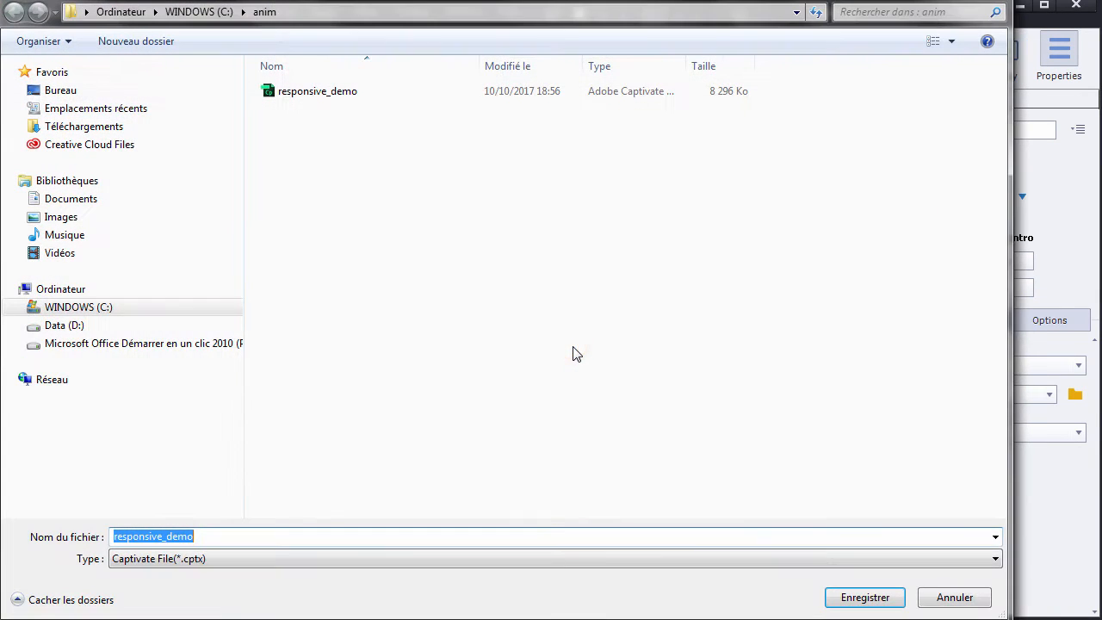
left_click(865, 598)
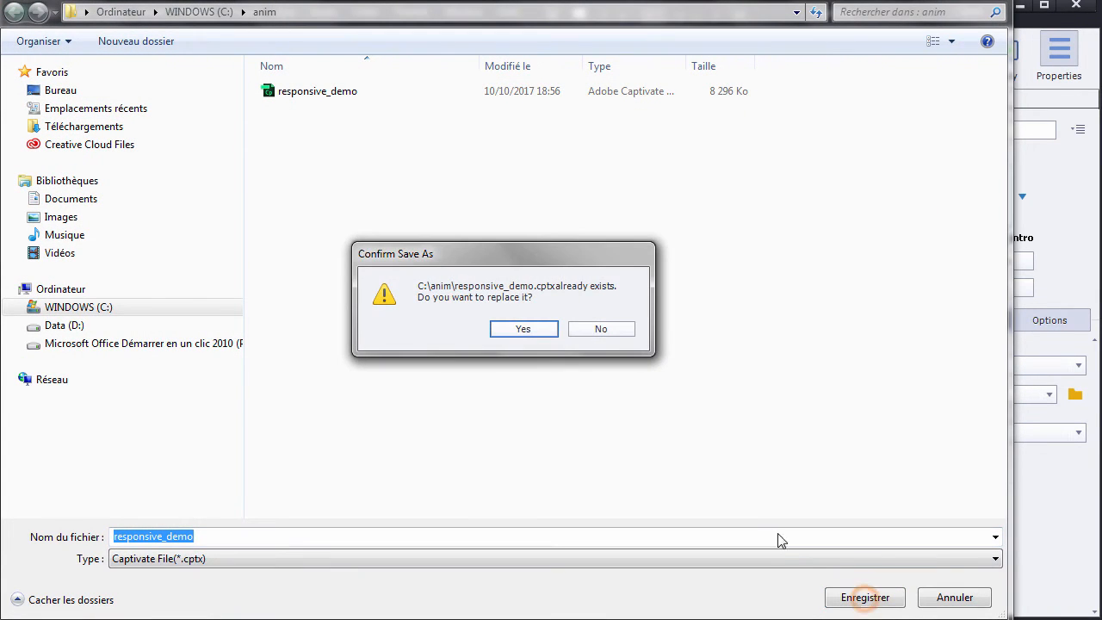
left_click(524, 329)
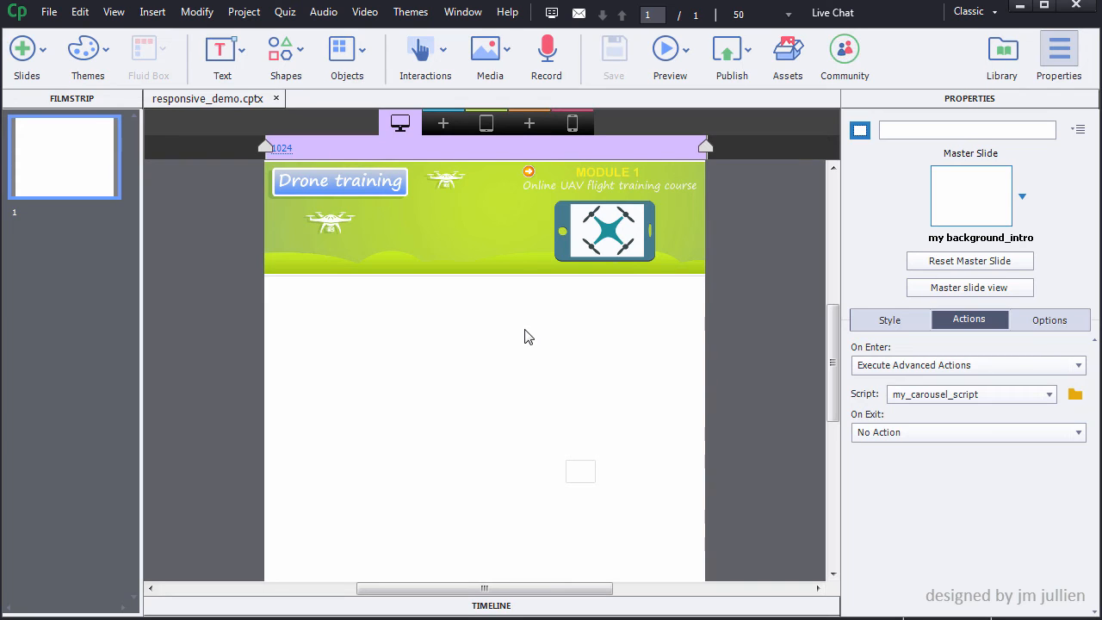
Step: Set the width of the desktop breakpoint to 1280
double_click(289, 148)
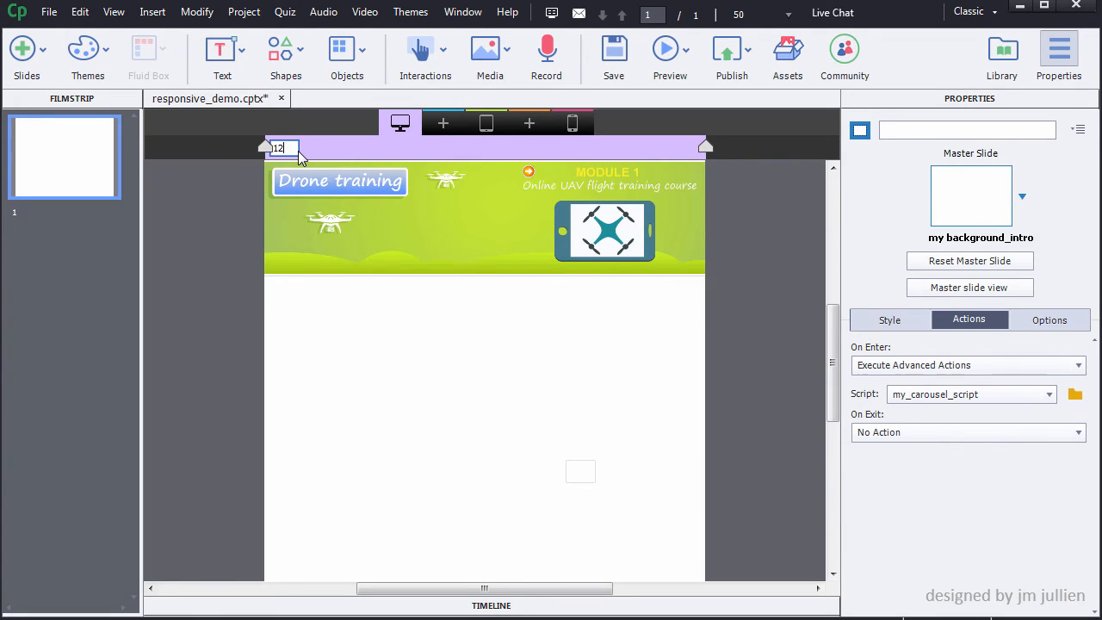
key("Return")
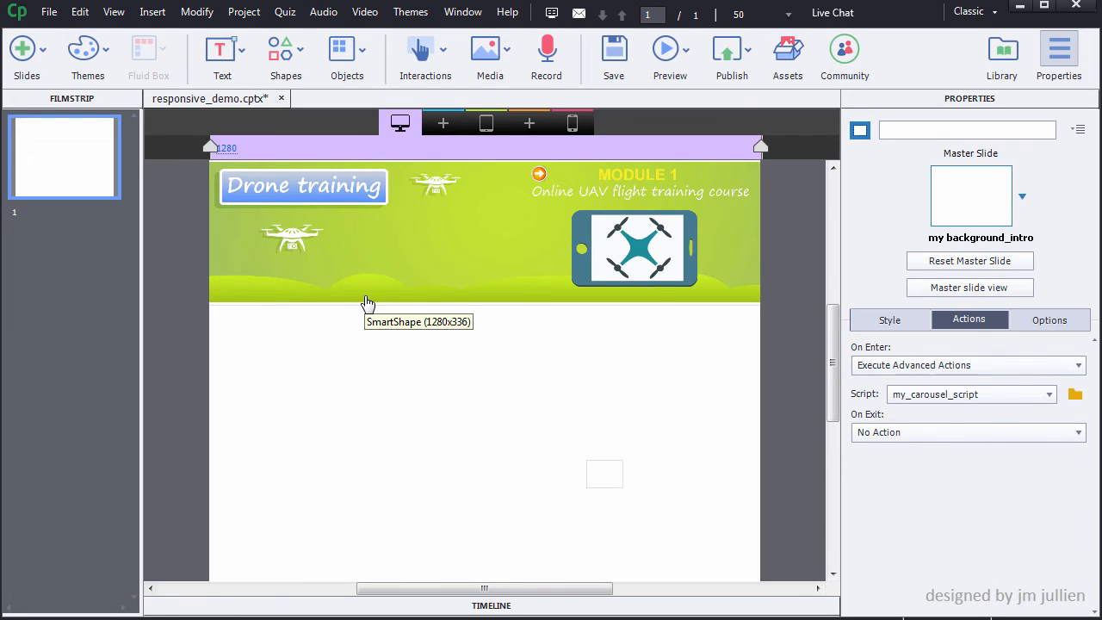
Step: Add the Custom Tablet breakpoint at 1024 and extend its slide height well below the small button shape
left_click(441, 125)
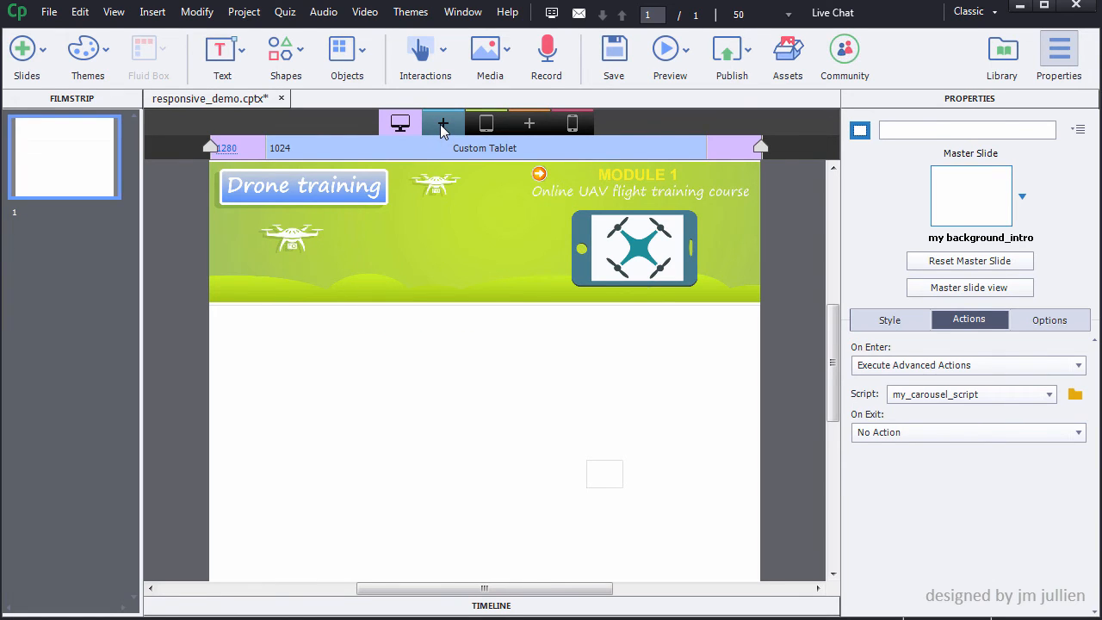
left_click(441, 125)
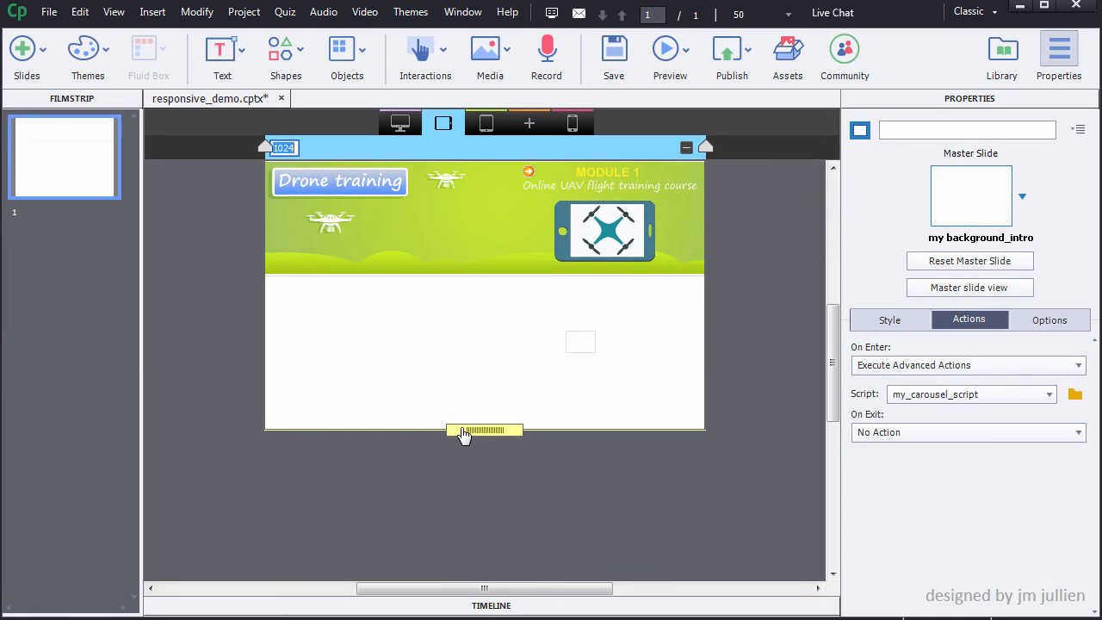
left_click_drag(464, 435, 423, 578)
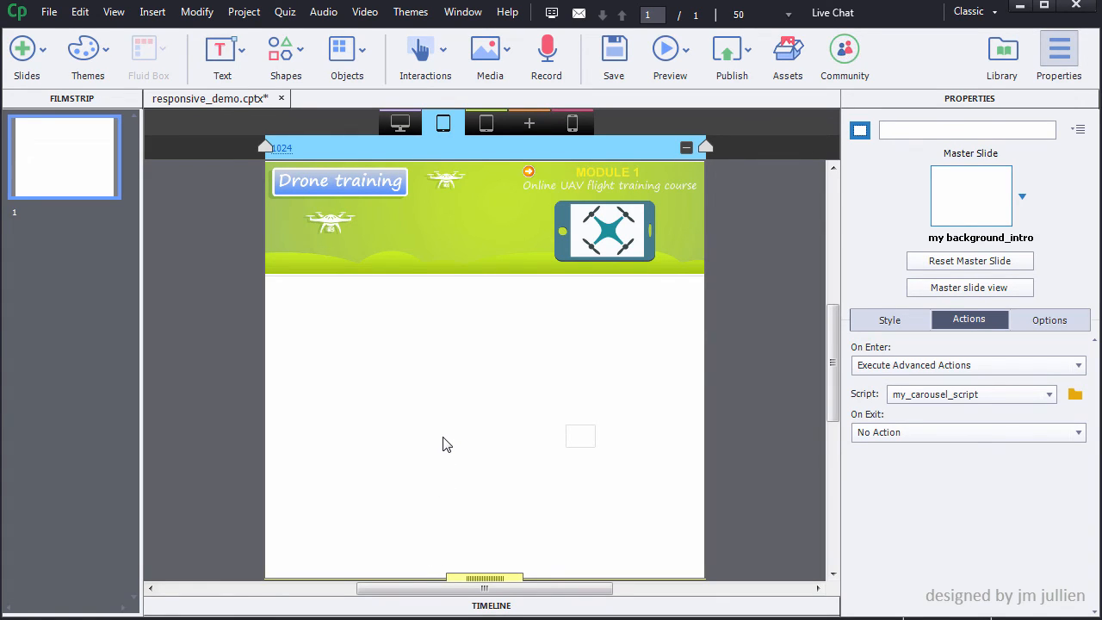
Step: Preview the whole project in the browser and check the carousel at the 1280, 1024 and 768 breakpoints
left_click(679, 65)
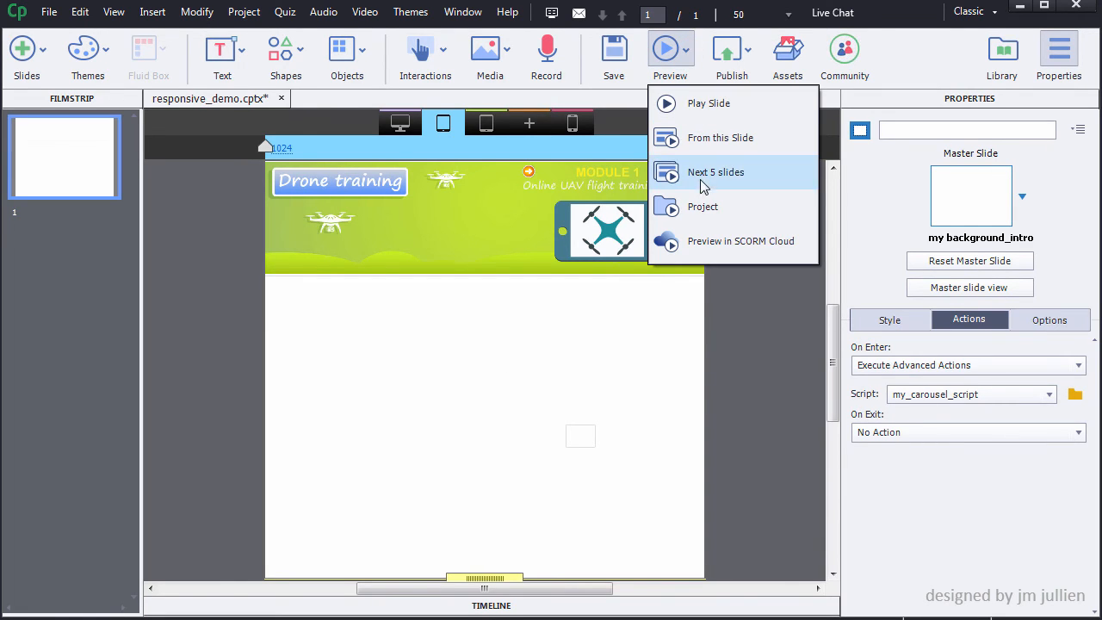
left_click(700, 207)
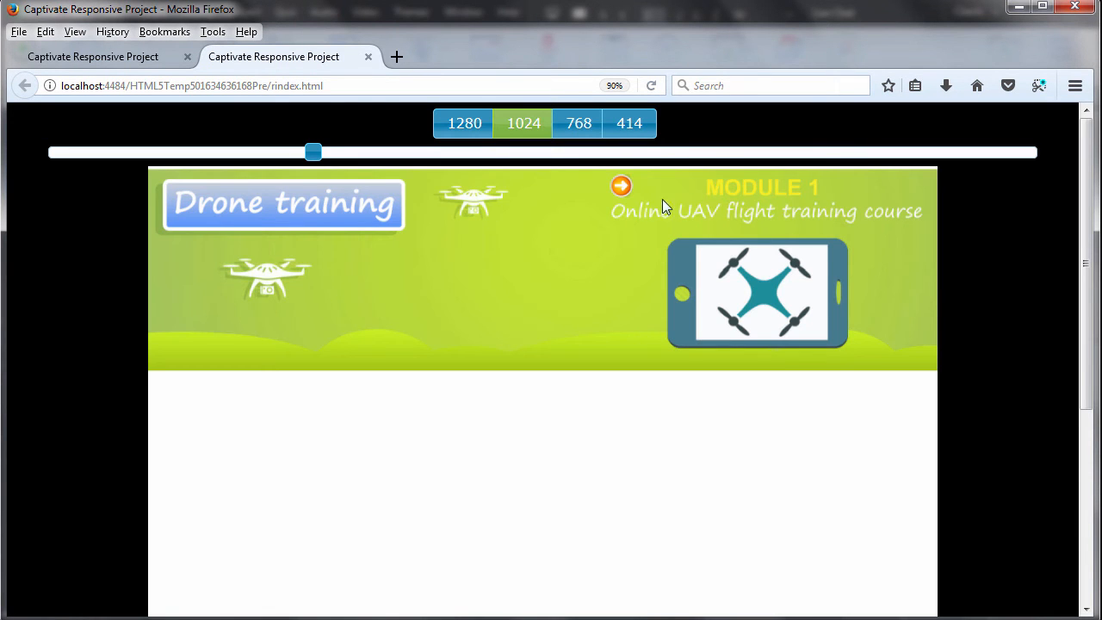
left_click(469, 128)
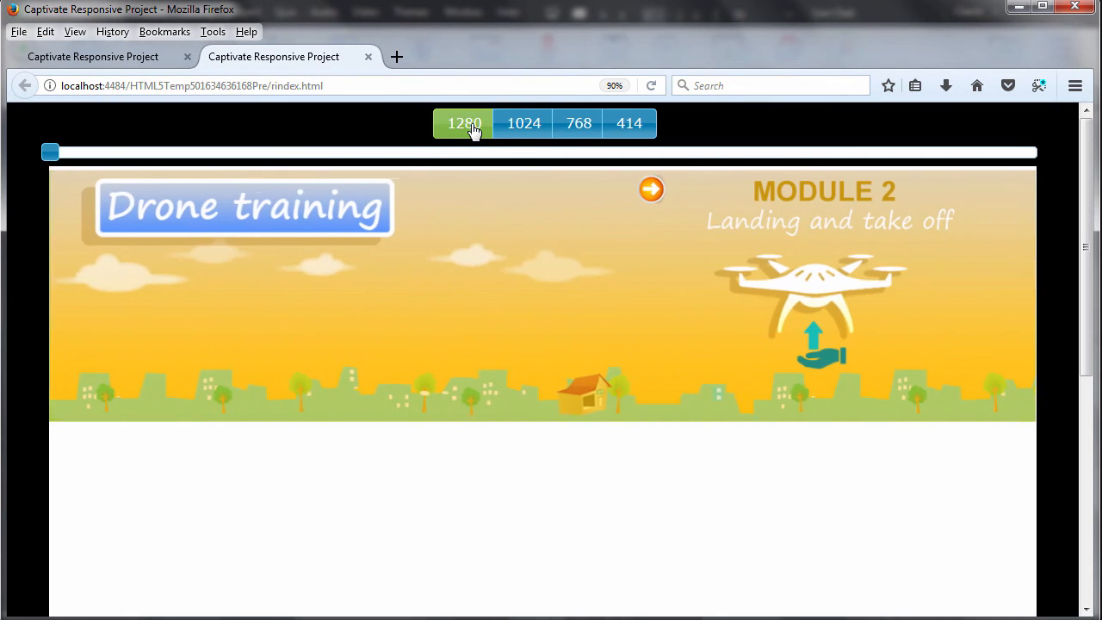
left_click_drag(53, 159, 318, 158)
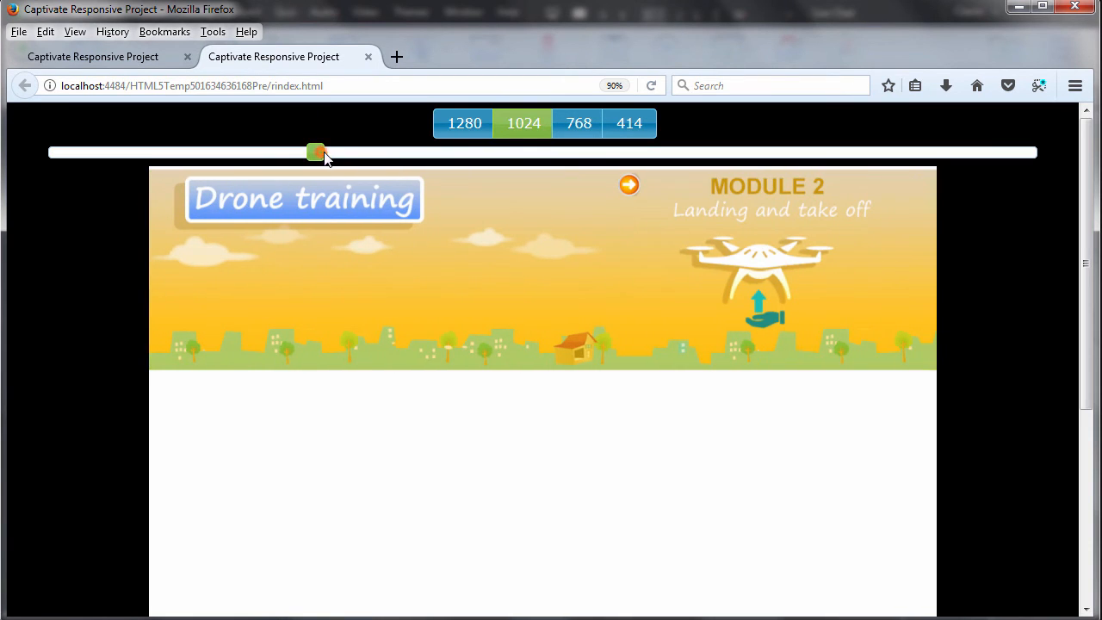
left_click_drag(318, 152, 652, 153)
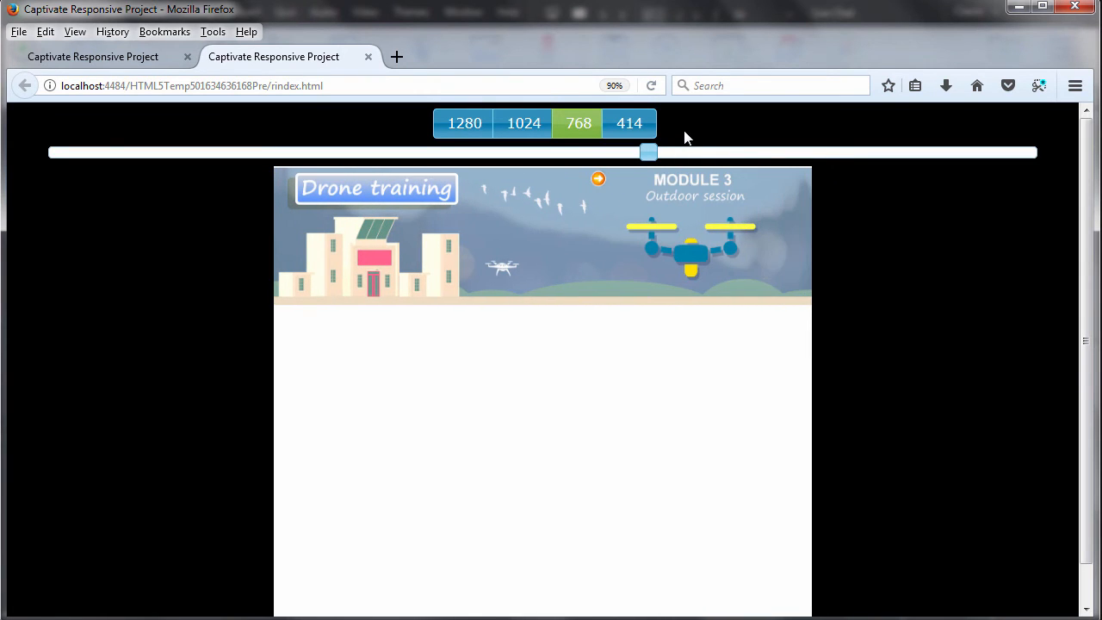
left_click(1019, 8)
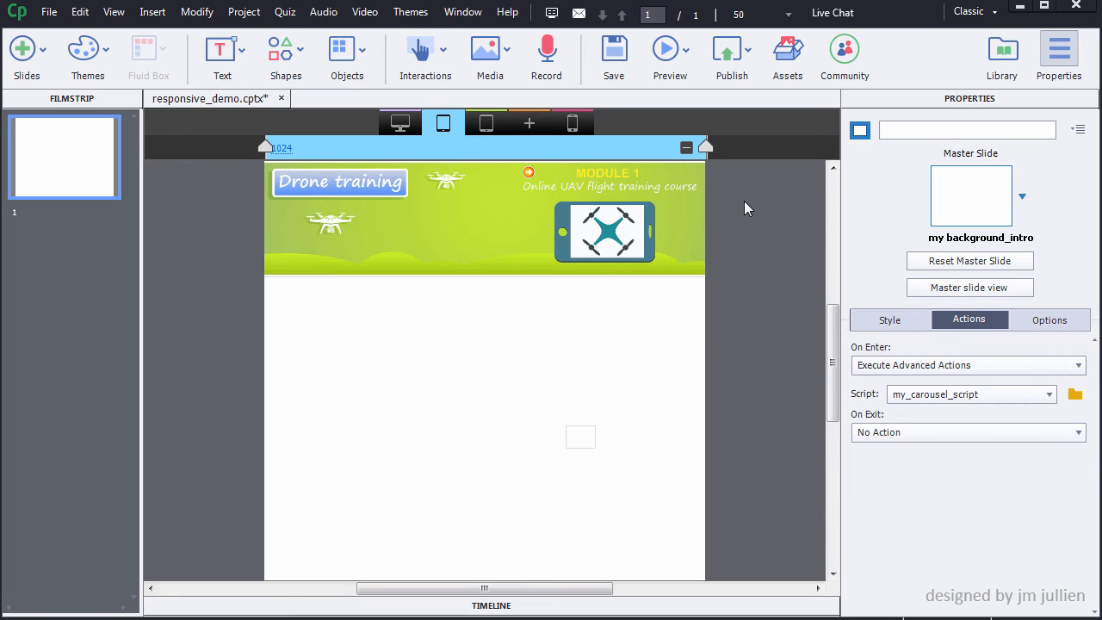
Step: Reopen the recent project carousel_cp2017.cptx and show its slide 2
left_click(49, 12)
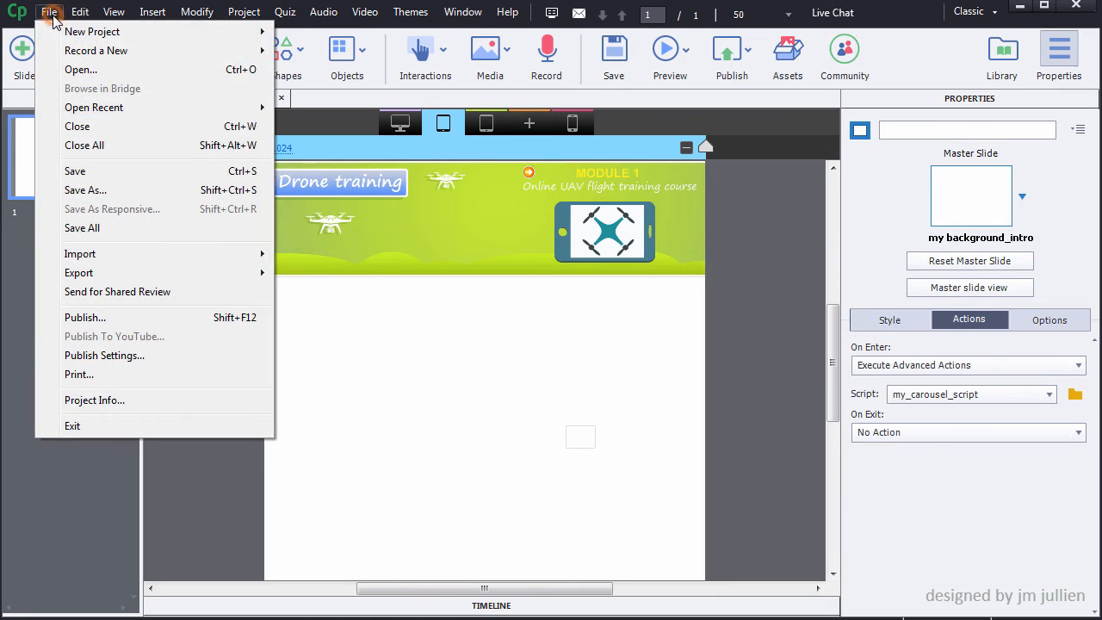
mouse_move(99, 111)
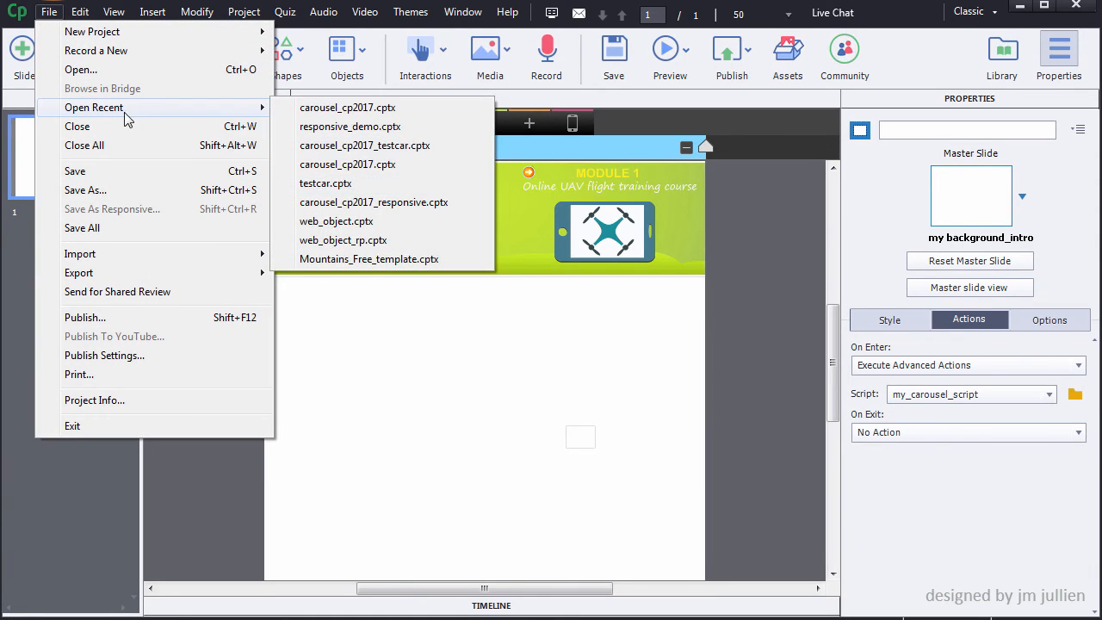
left_click(317, 109)
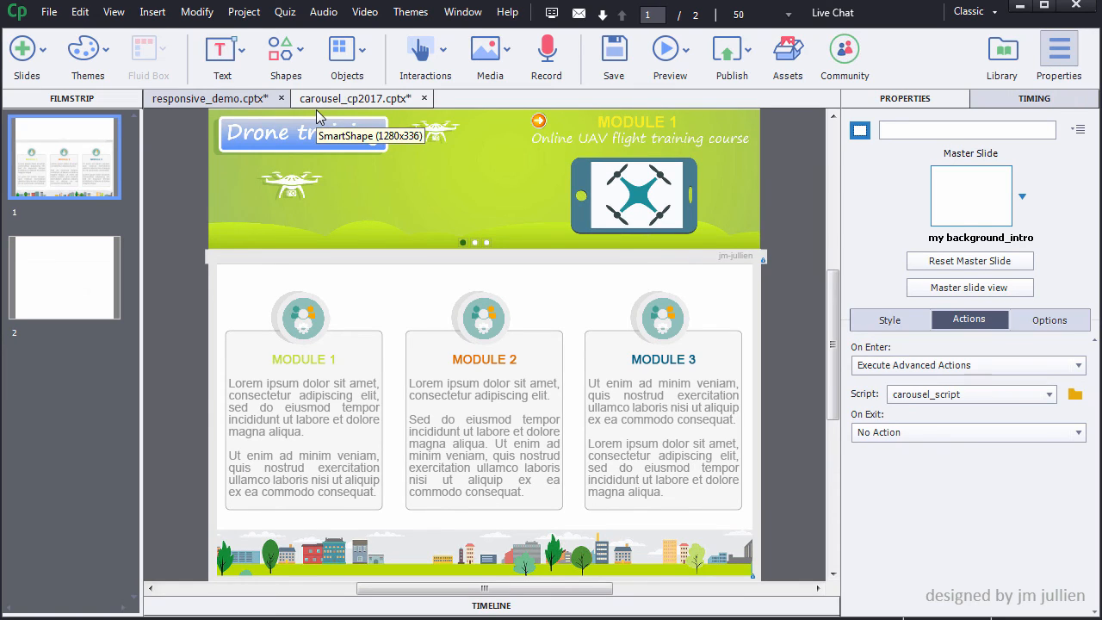
left_click(95, 268)
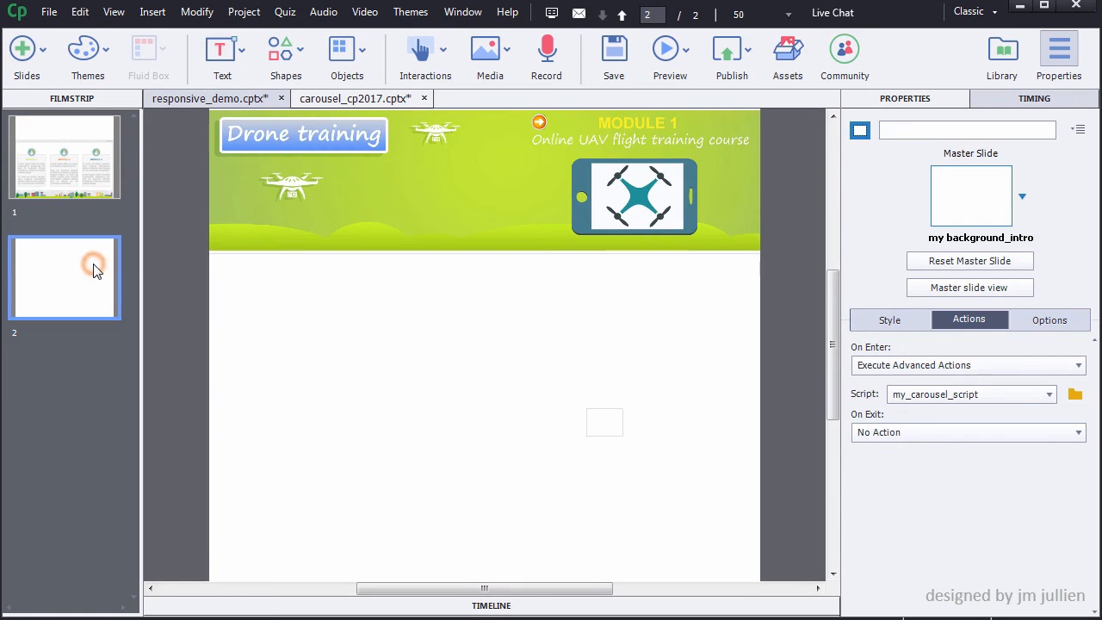
Step: Copy the my_carousel_demo smart shape from slide 2 of carousel_cp2017.cptx
left_click(246, 204)
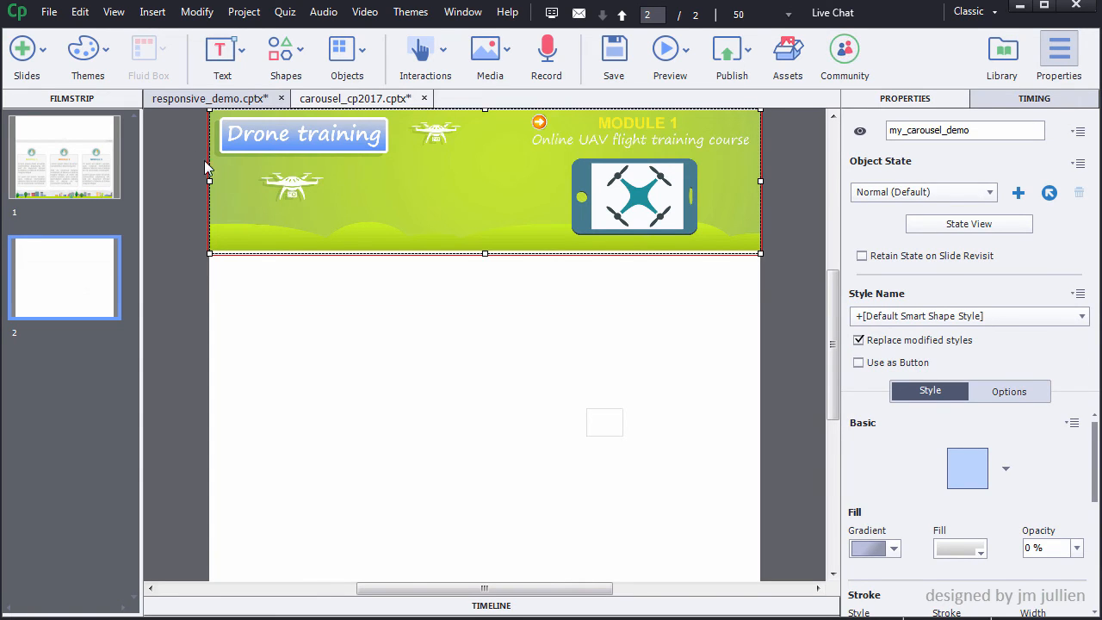
left_click(88, 16)
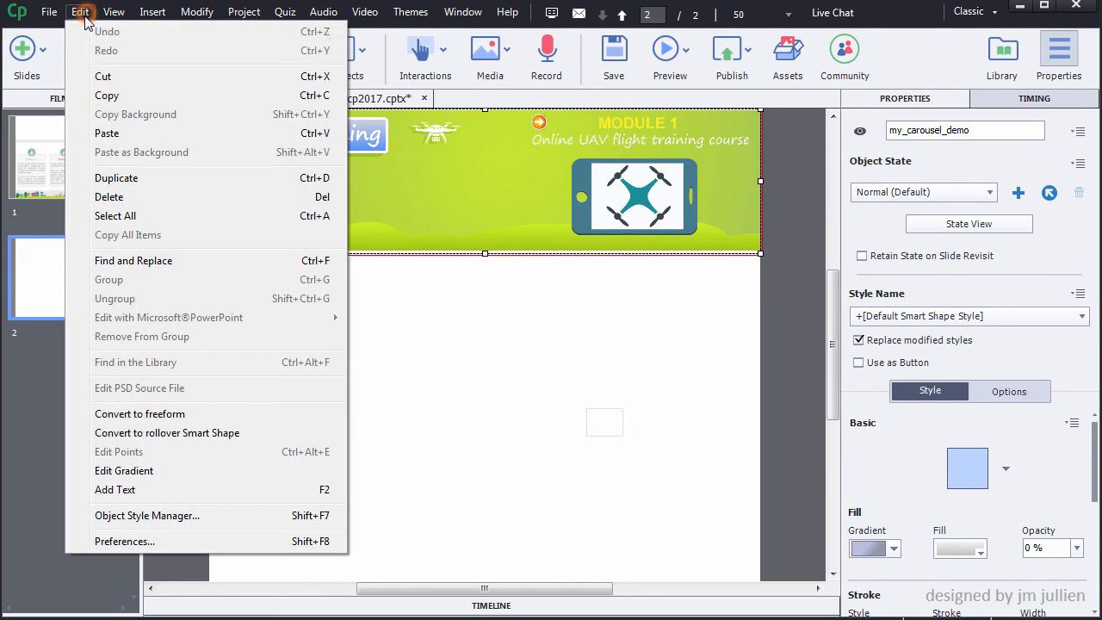
left_click(111, 98)
left_click(168, 168)
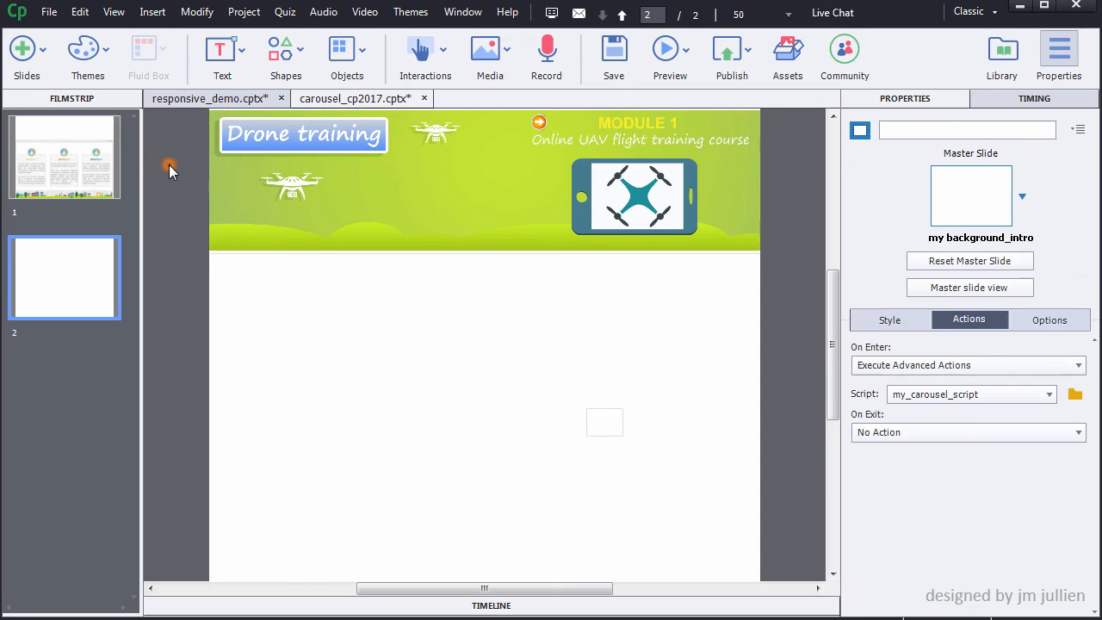
Step: Switch to the responsive_demo.cptx project, add a blank slide after slide 1 and paste the carousel shape onto it
left_click(197, 99)
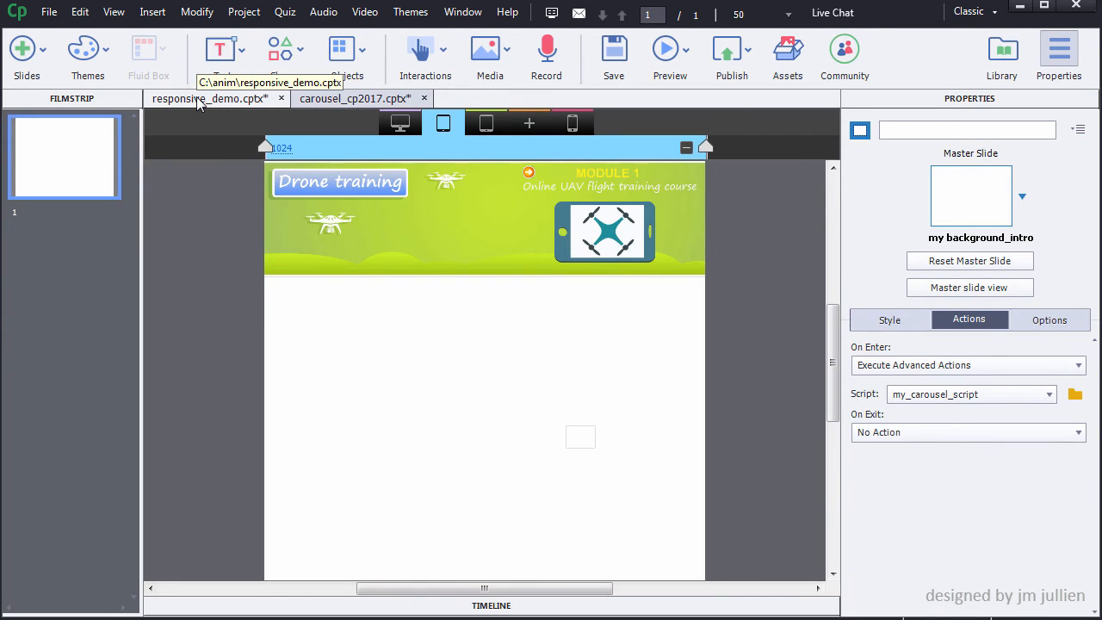
left_click(41, 50)
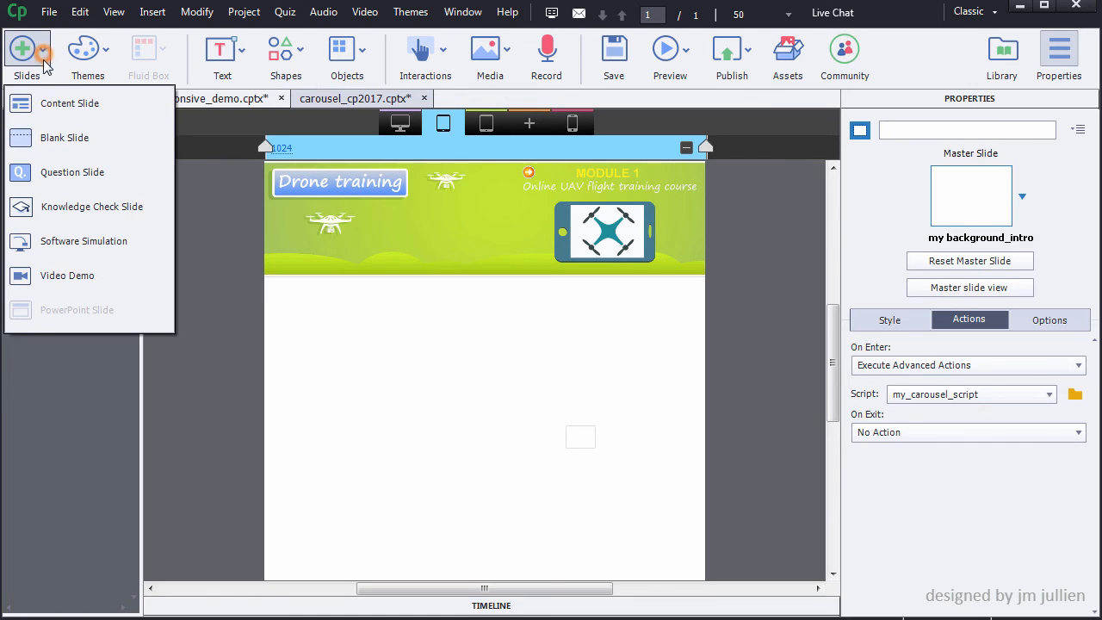
left_click(64, 138)
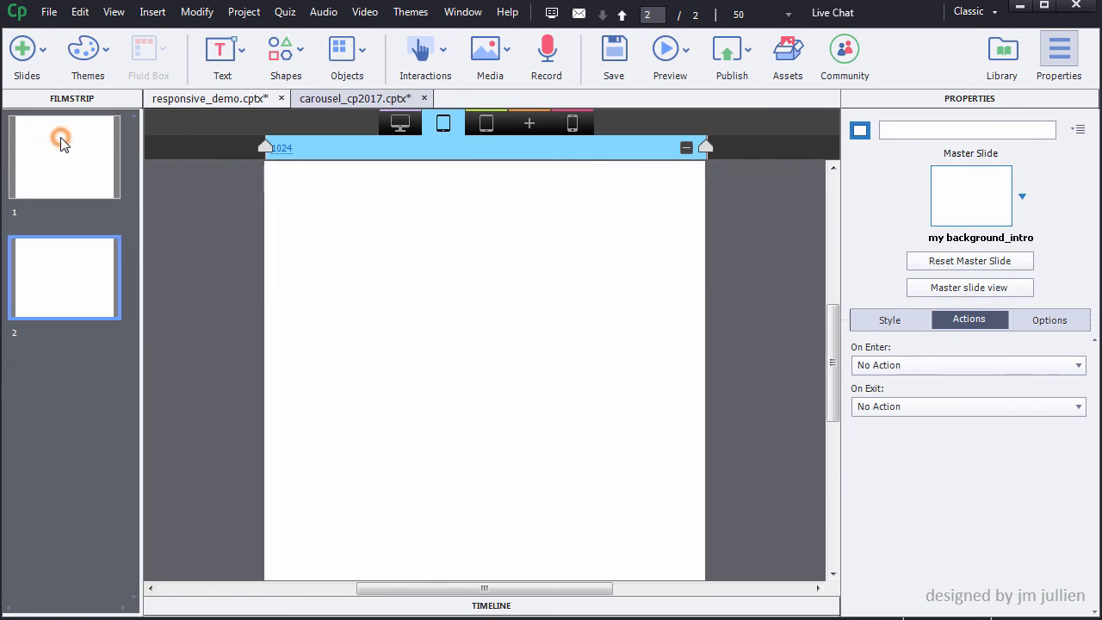
left_click(80, 13)
left_click(106, 134)
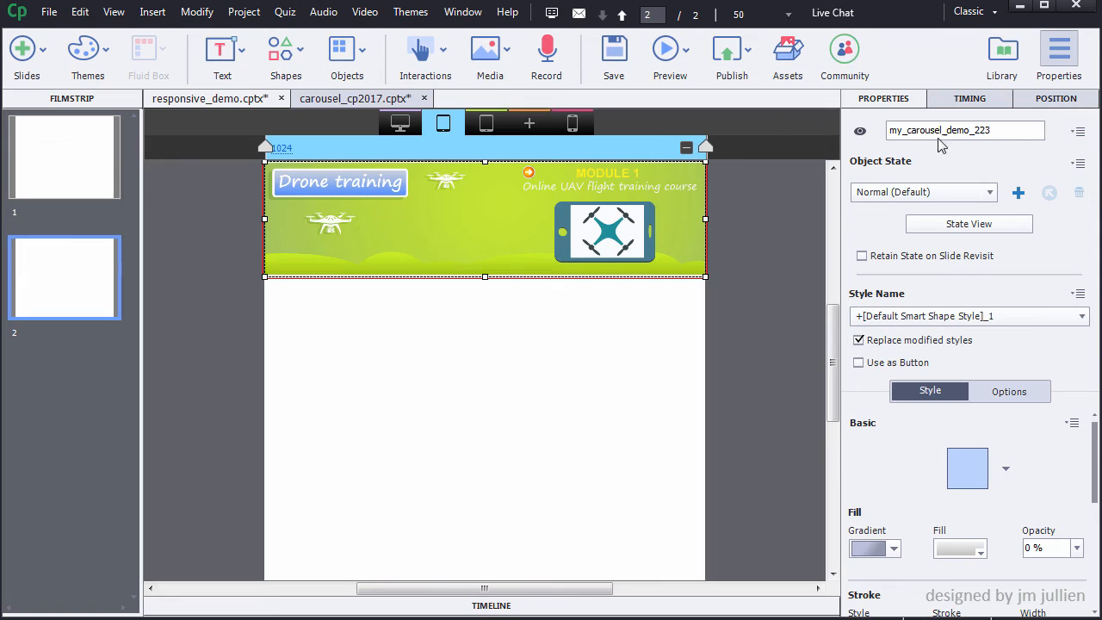
Step: Rename the pasted carousel shape my_carousel_demo and show its position and size settings
left_click(1001, 130)
key("BackSpace")
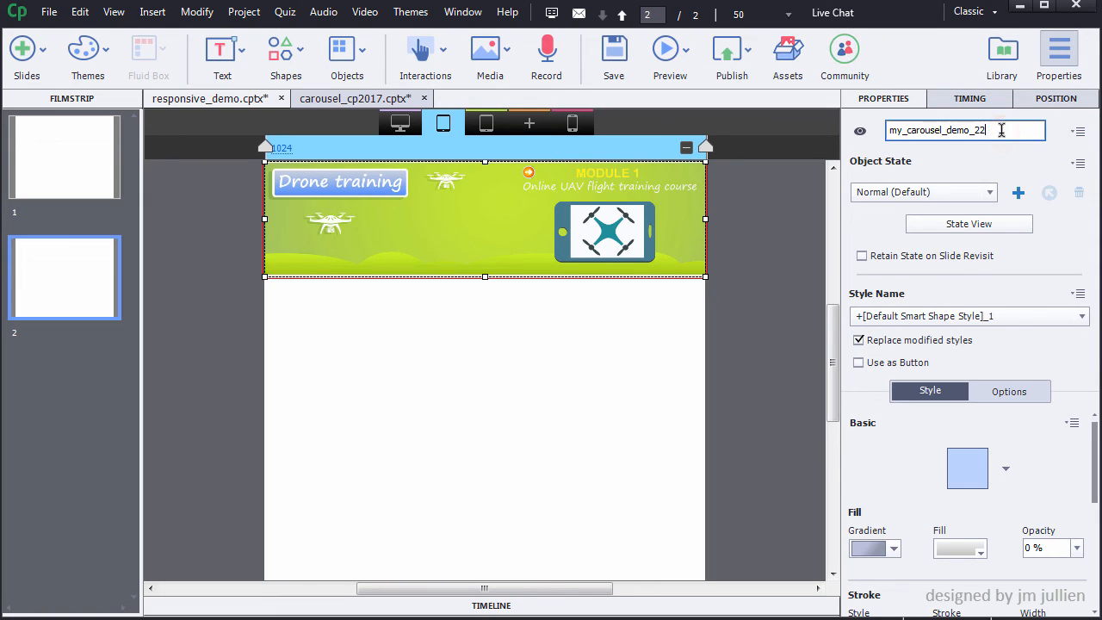
key("BackSpace")
key("BackSpace")
key("BackSpace")
key("Return")
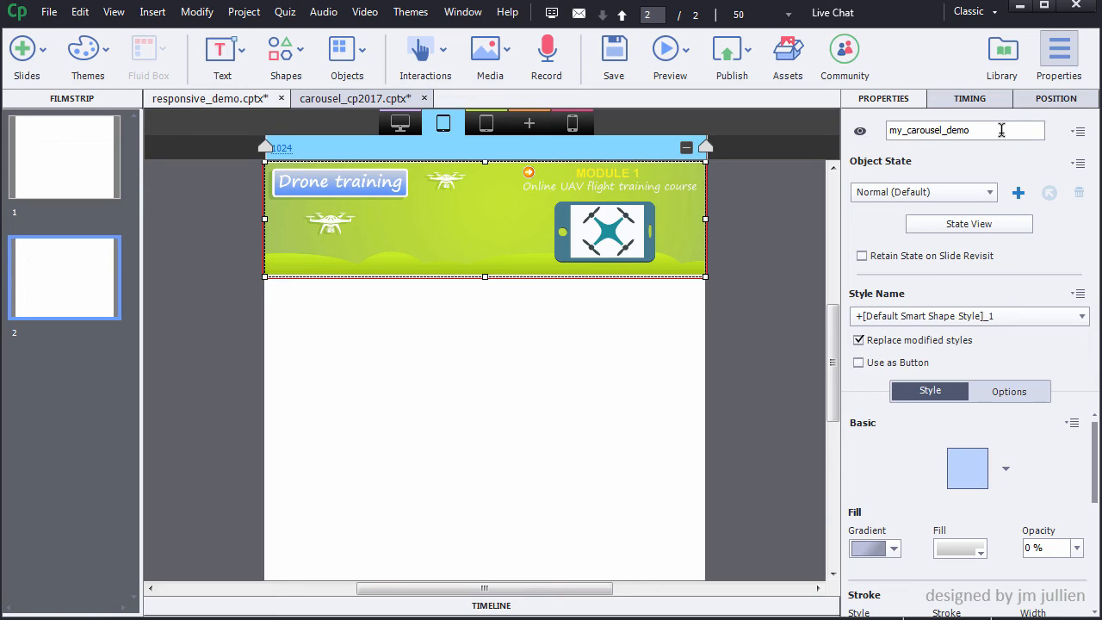
left_click(1047, 100)
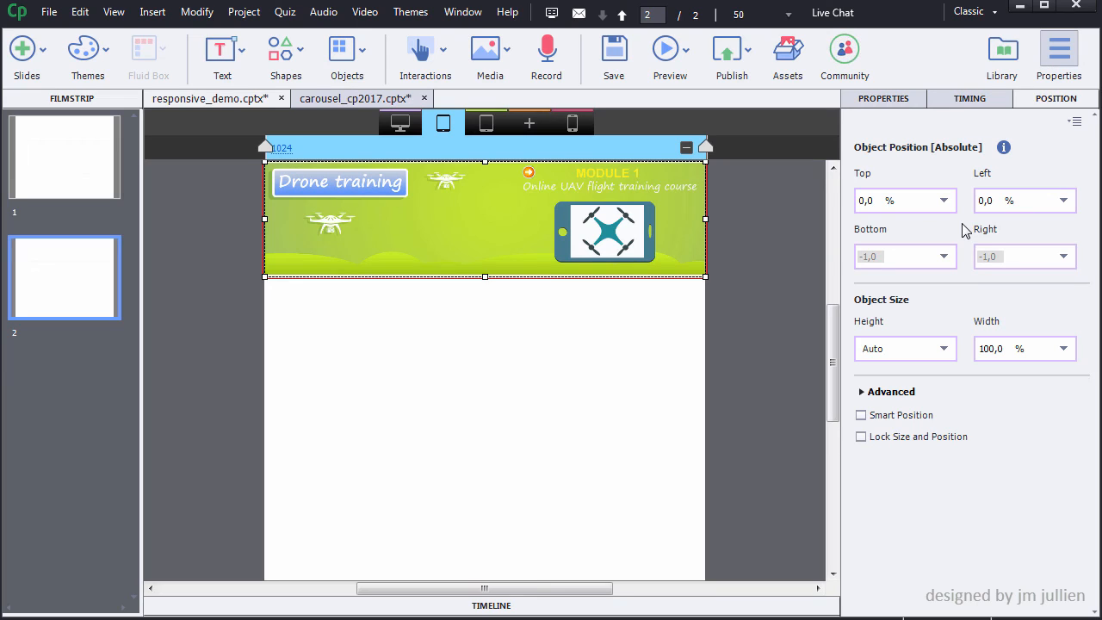
Step: Set slide 2's On Enter action to Execute Advanced Actions with the script my_carousel_script
left_click(73, 263)
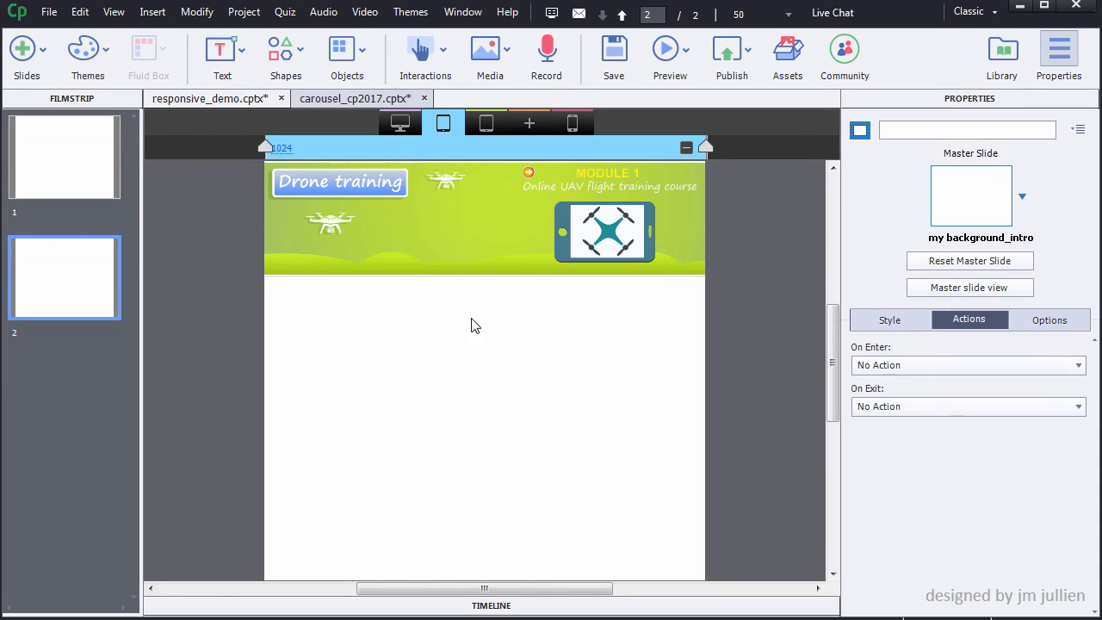
left_click(935, 367)
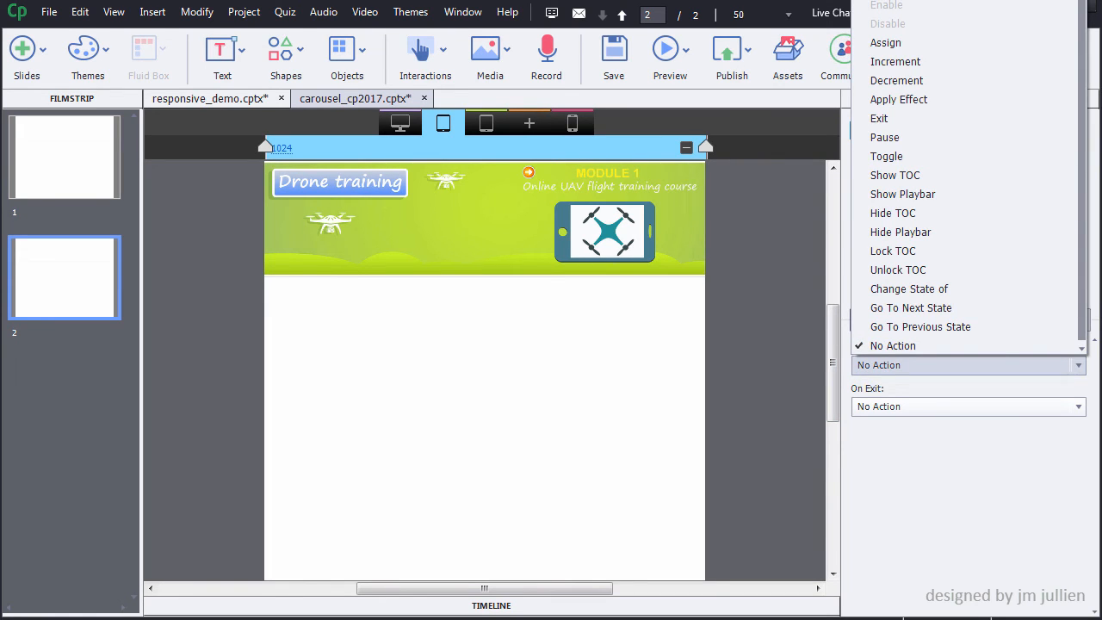
left_click(990, 0)
left_click(1027, 395)
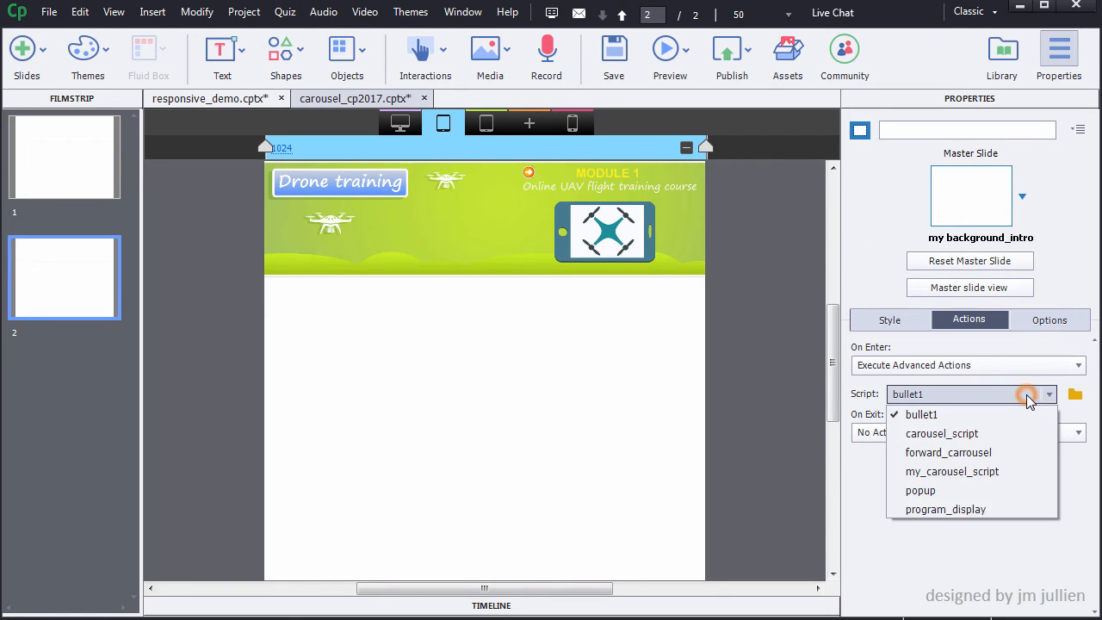
left_click(1016, 471)
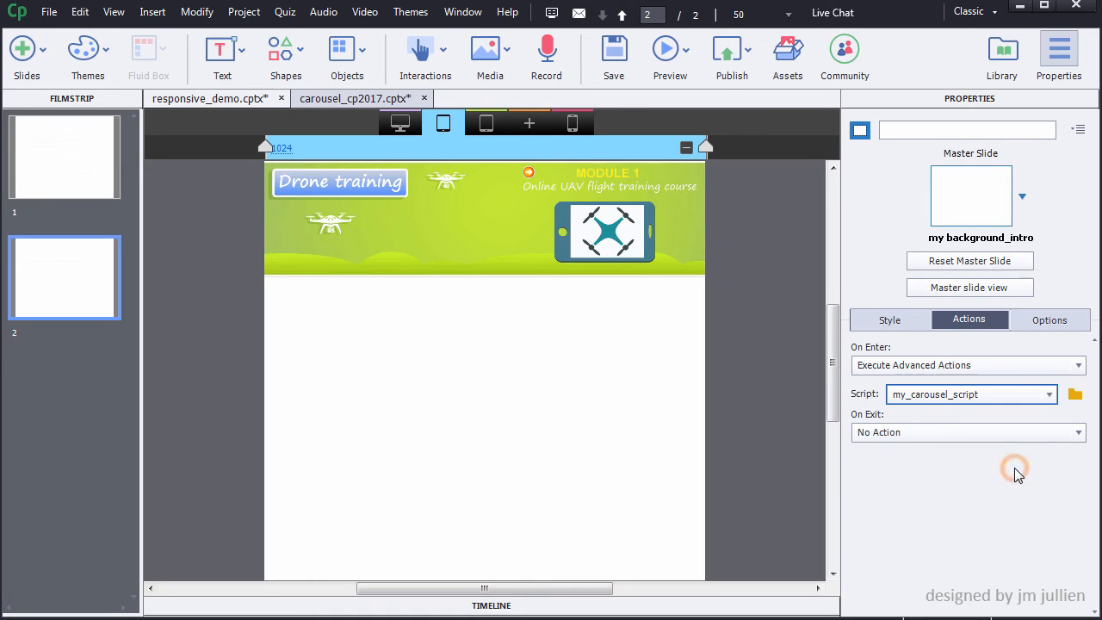